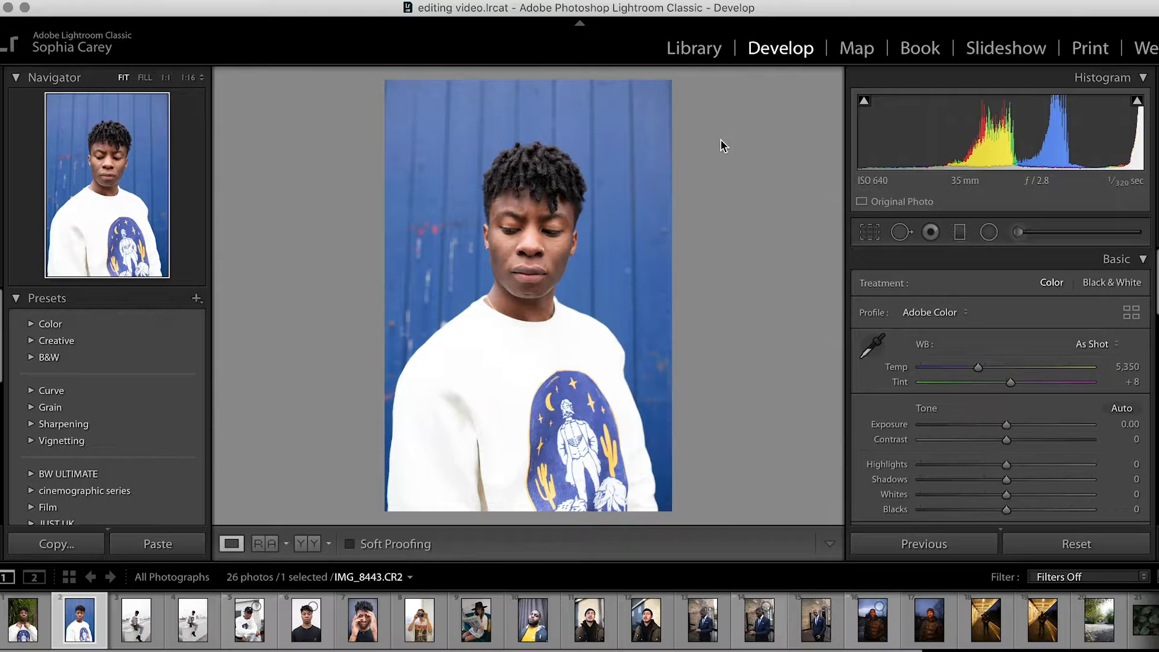
Step: Show the portrait in Library loupe view and back in Develop, and cycle Lights Out through dimmed, black and normal
key("e")
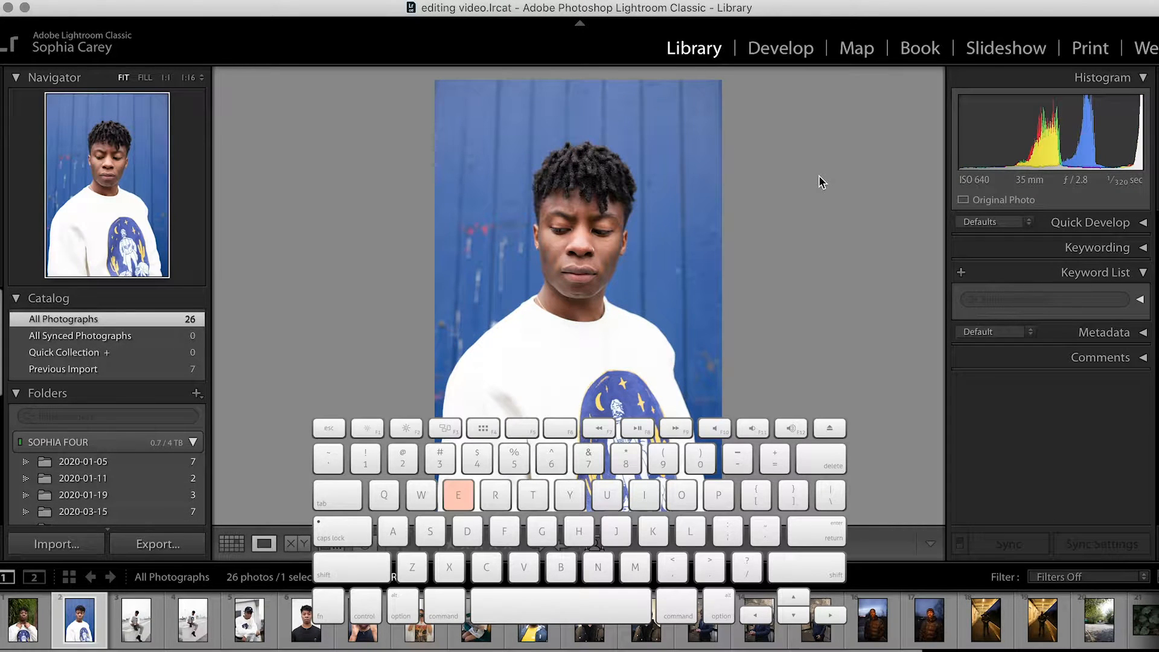
key("d")
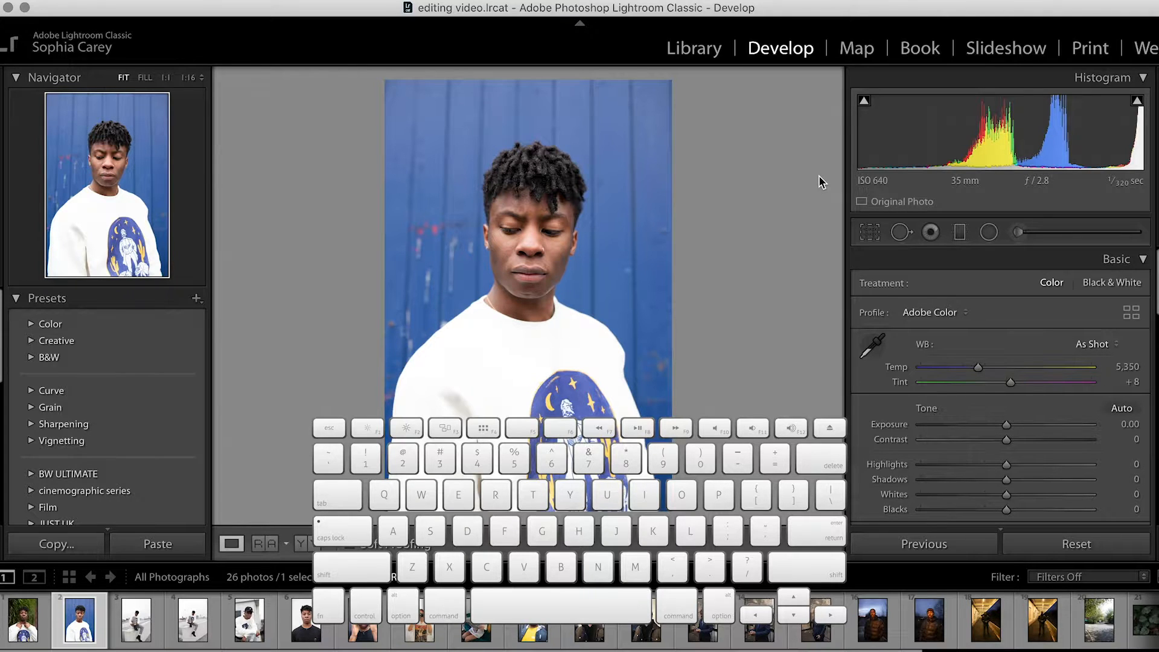
key("l")
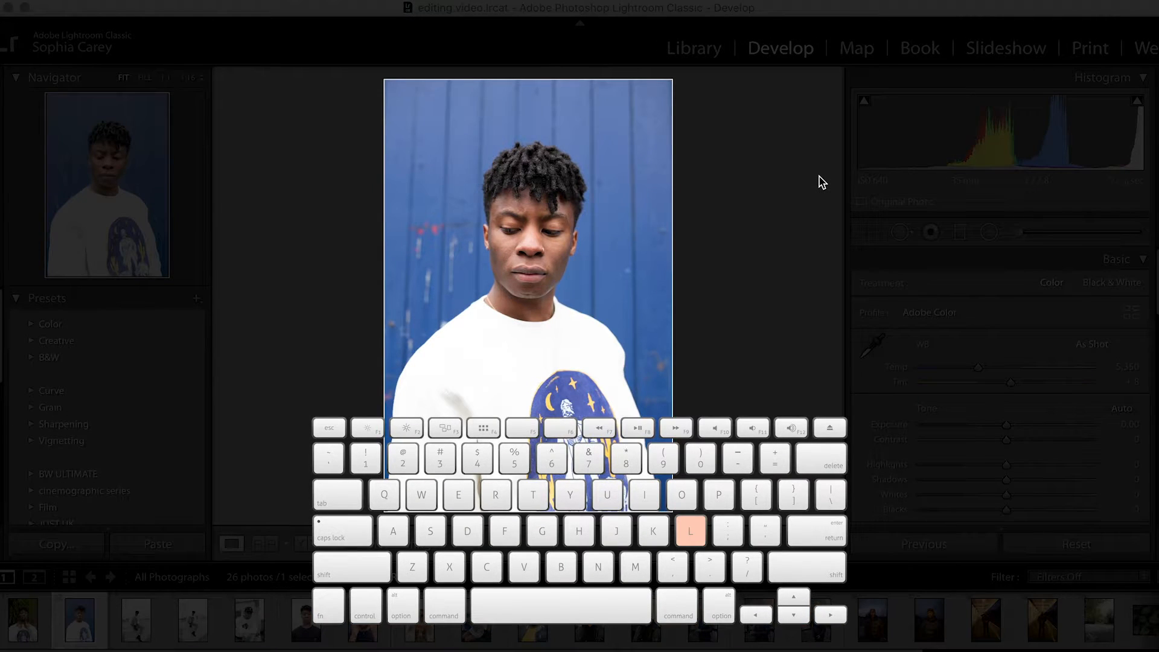
key("l")
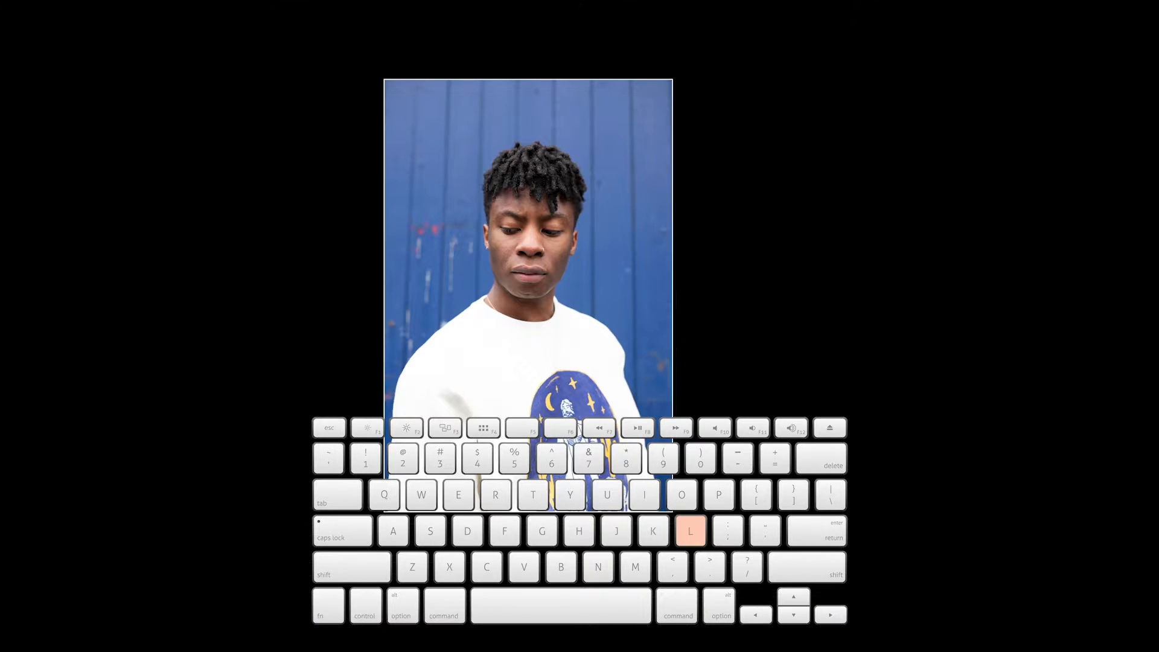
key("l")
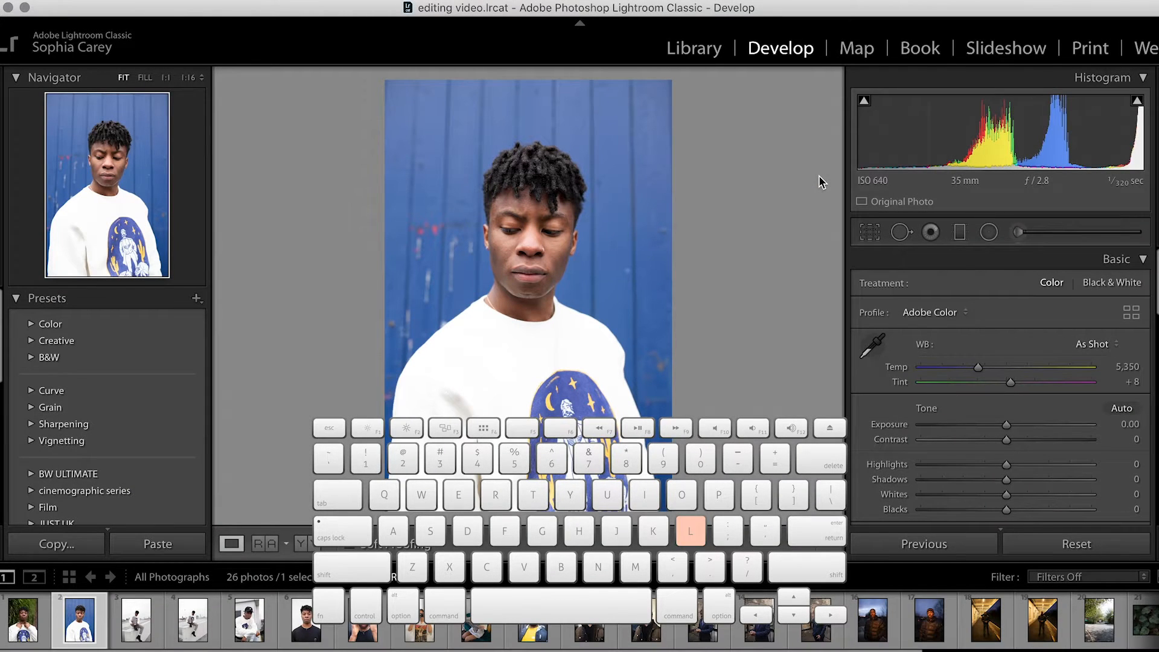
Step: Hide and restore the side panels, and hide and restore all panels surrounding the photo
key("Tab")
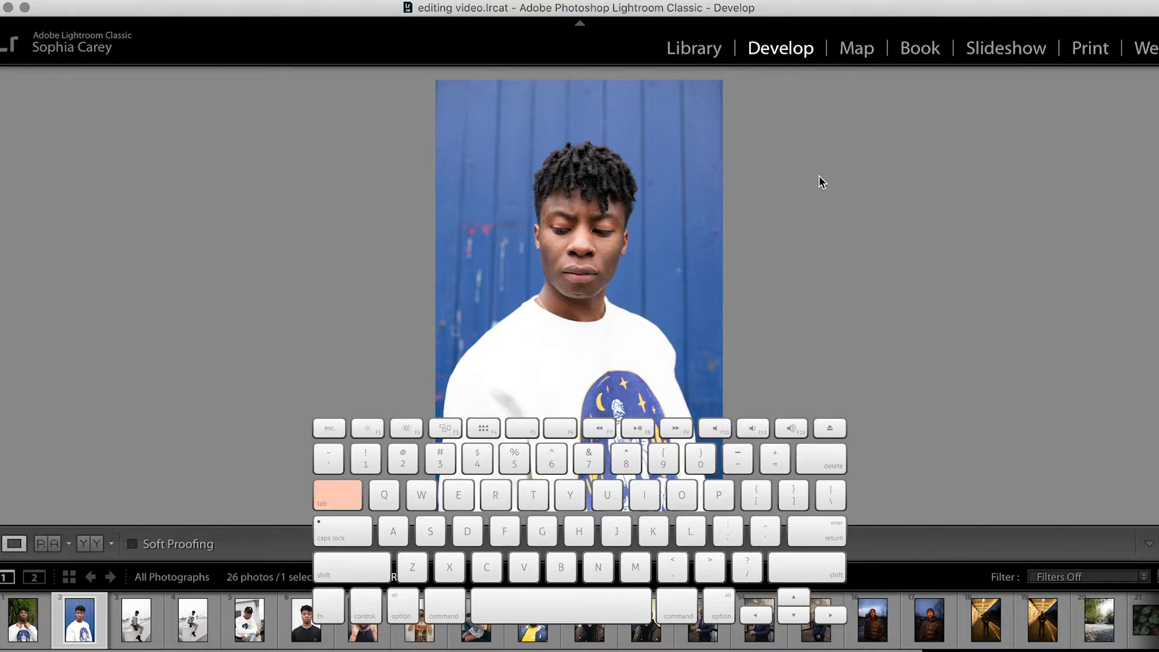
key("Tab")
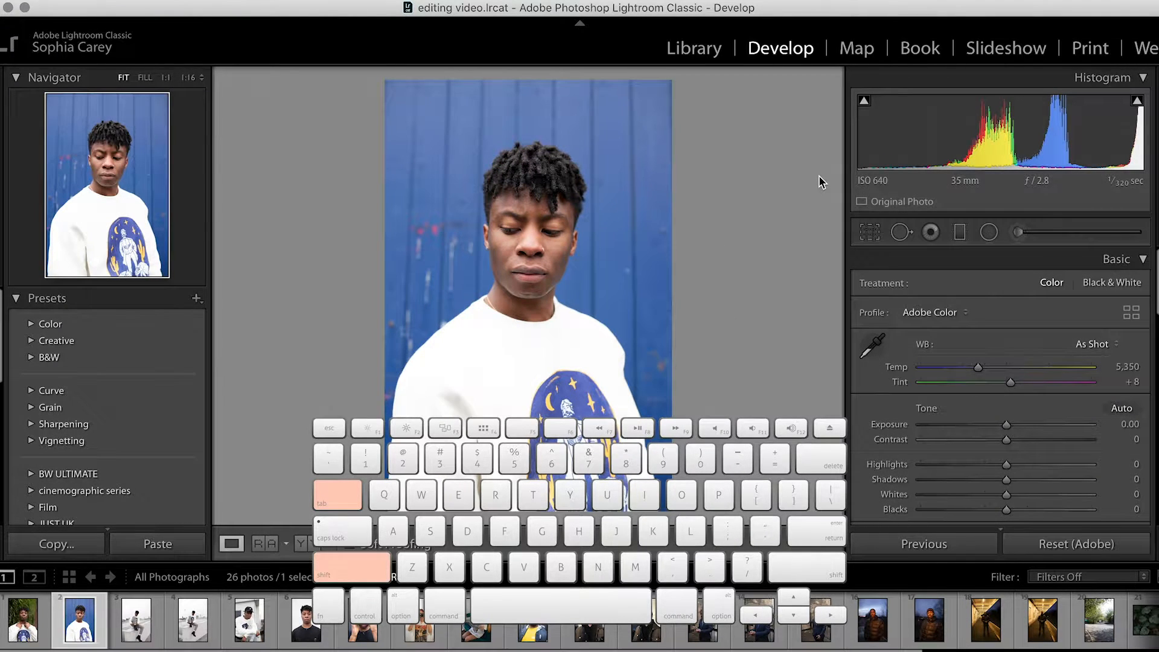
key("shift+Tab")
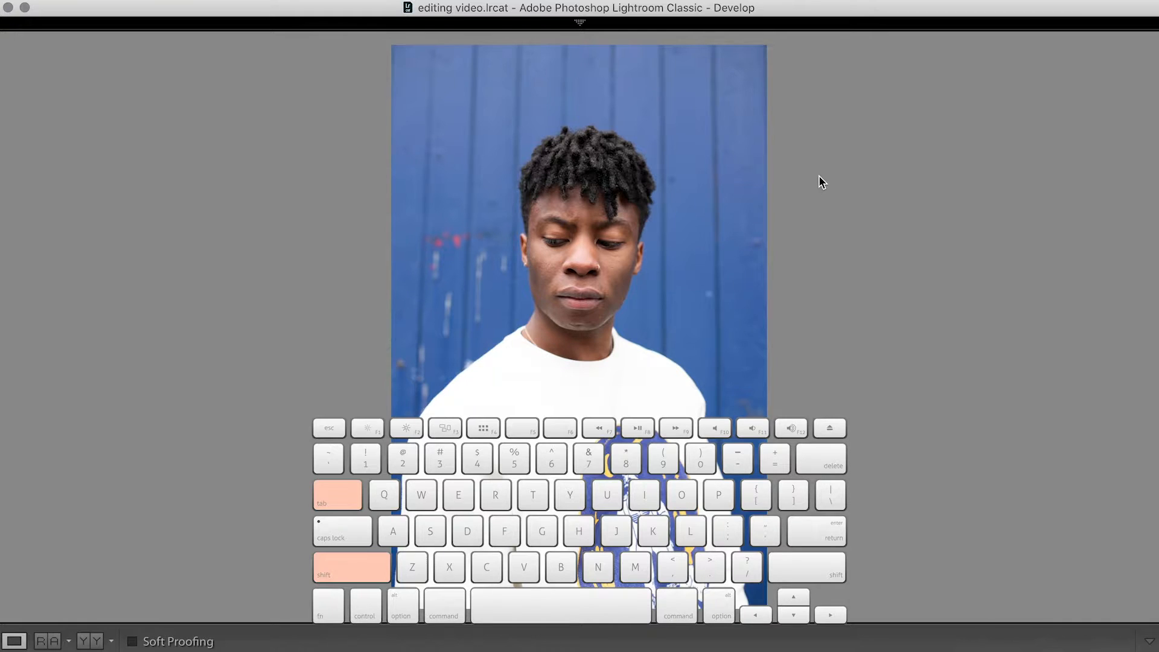
key("shift+Tab")
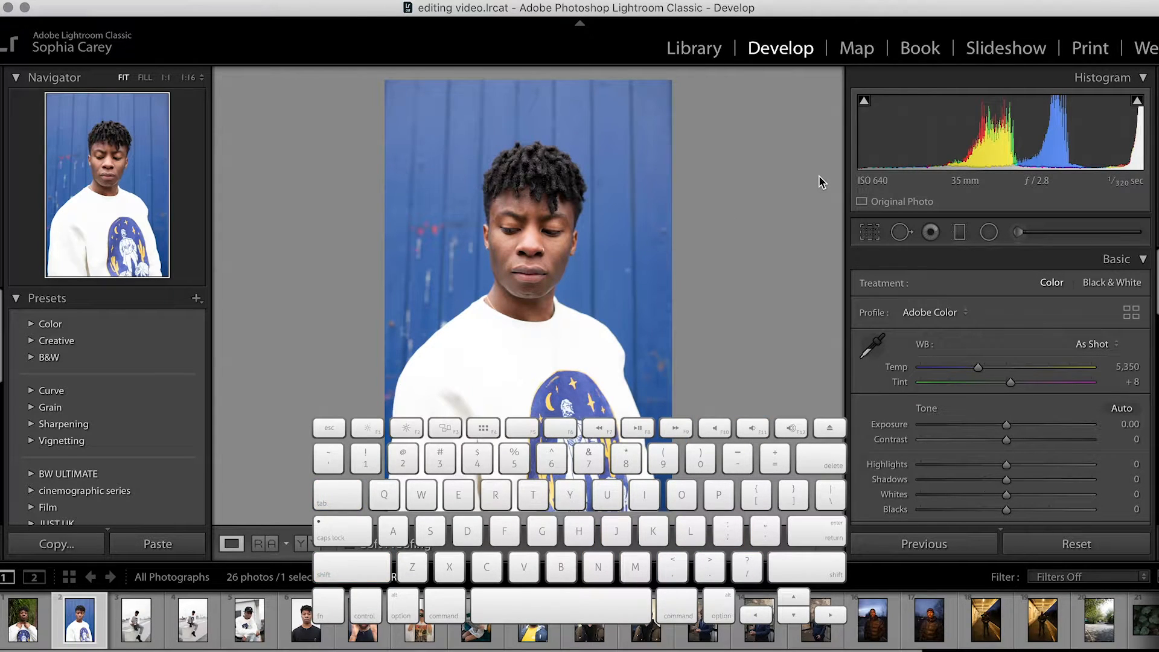
Step: Create a virtual copy of the blue-wall portrait and undo it
key("super+apostrophe")
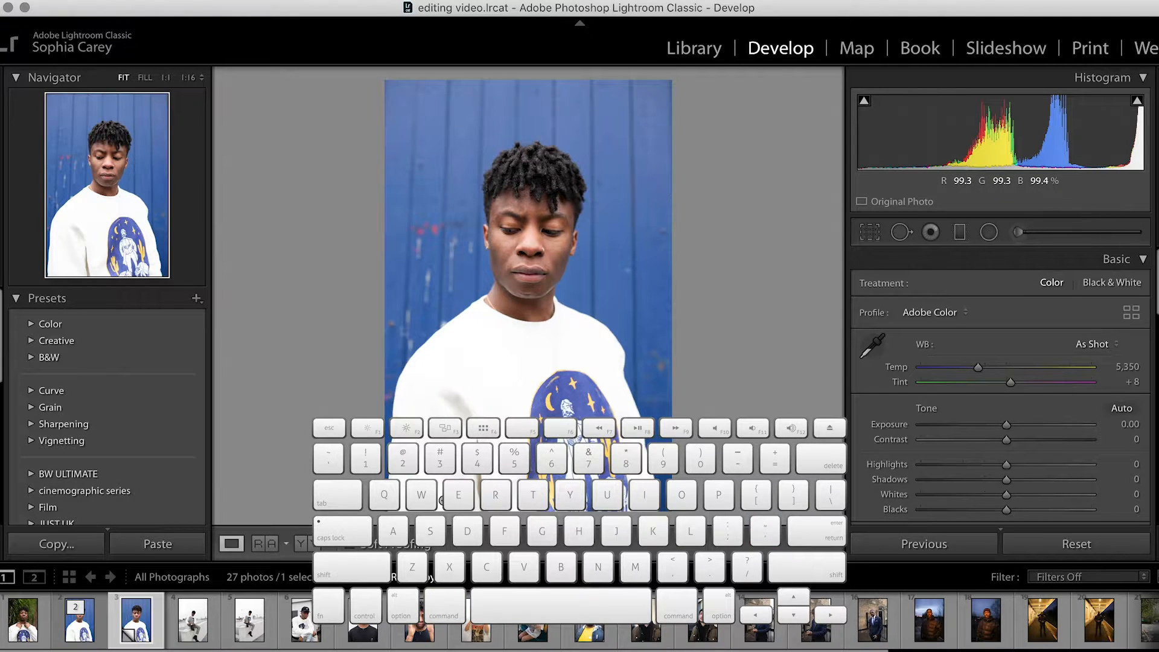
key("super+z")
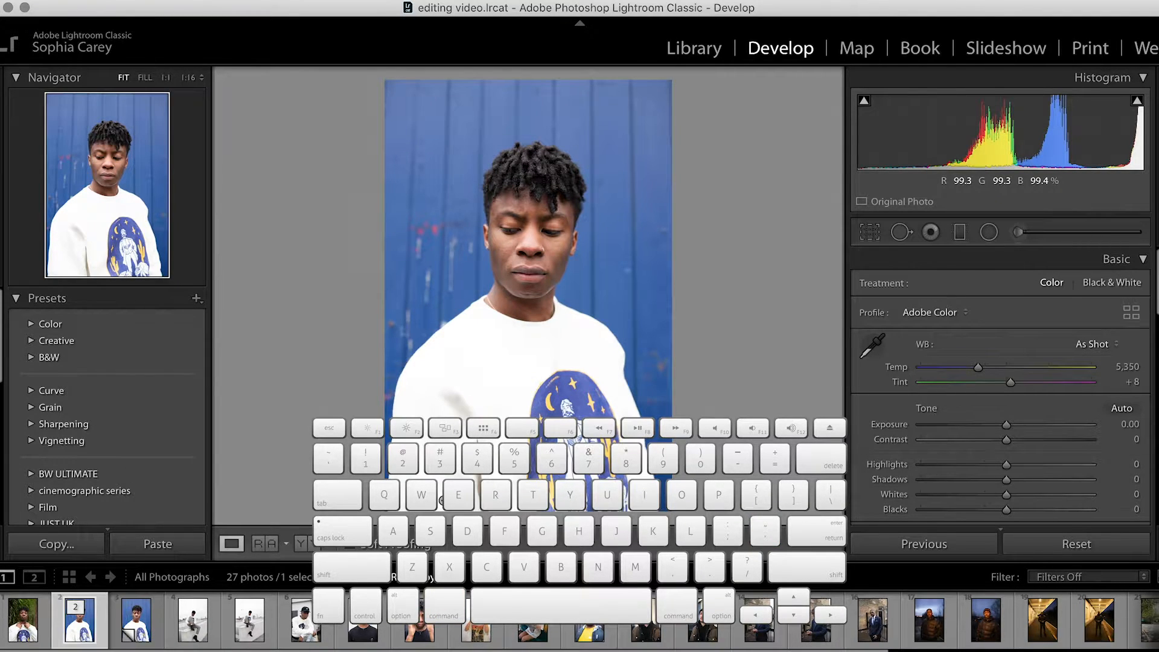
Step: Add the portrait to the Quick Collection, view that collection, and remove the portrait from it again
key("b")
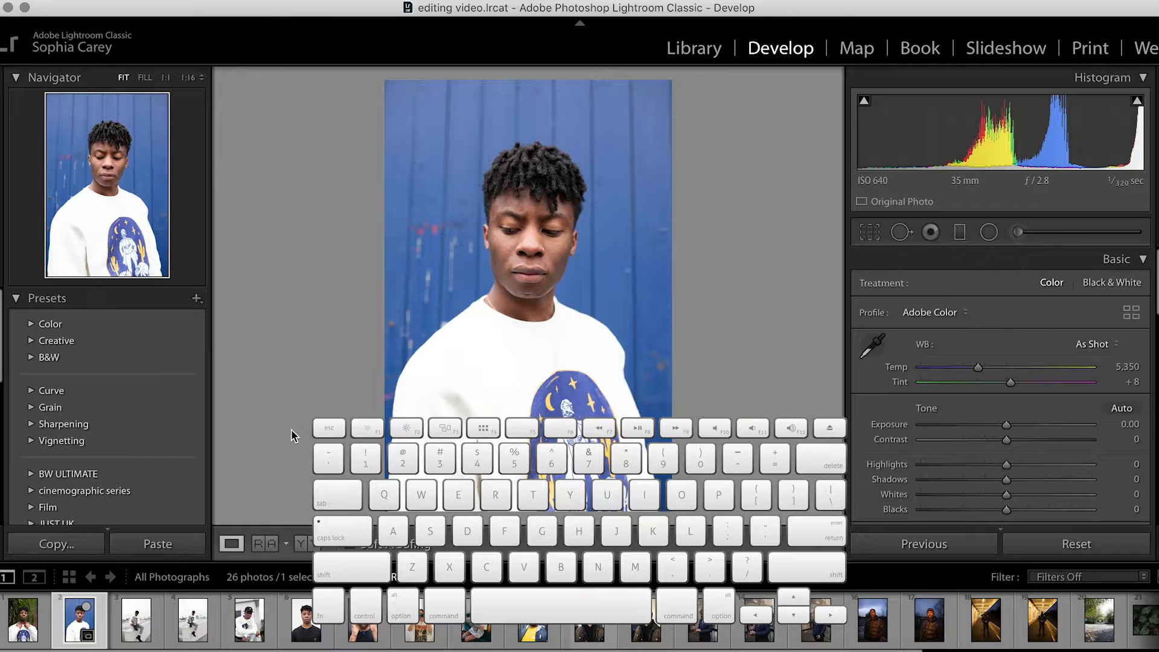
key("super+b")
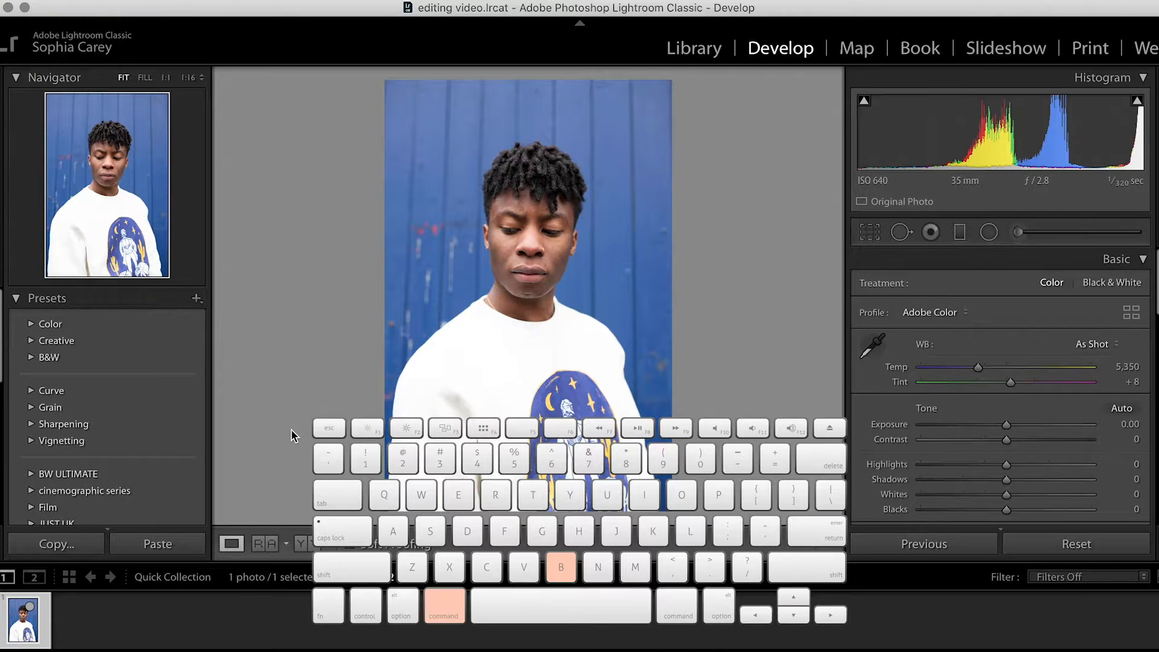
key("super+b")
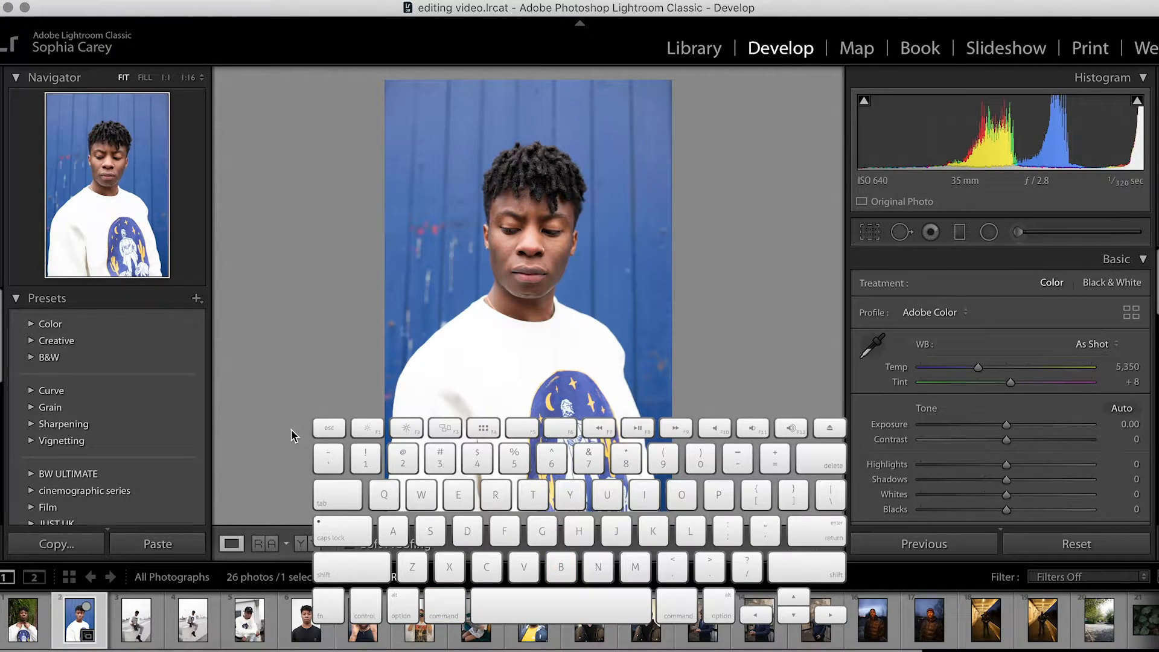
key("b")
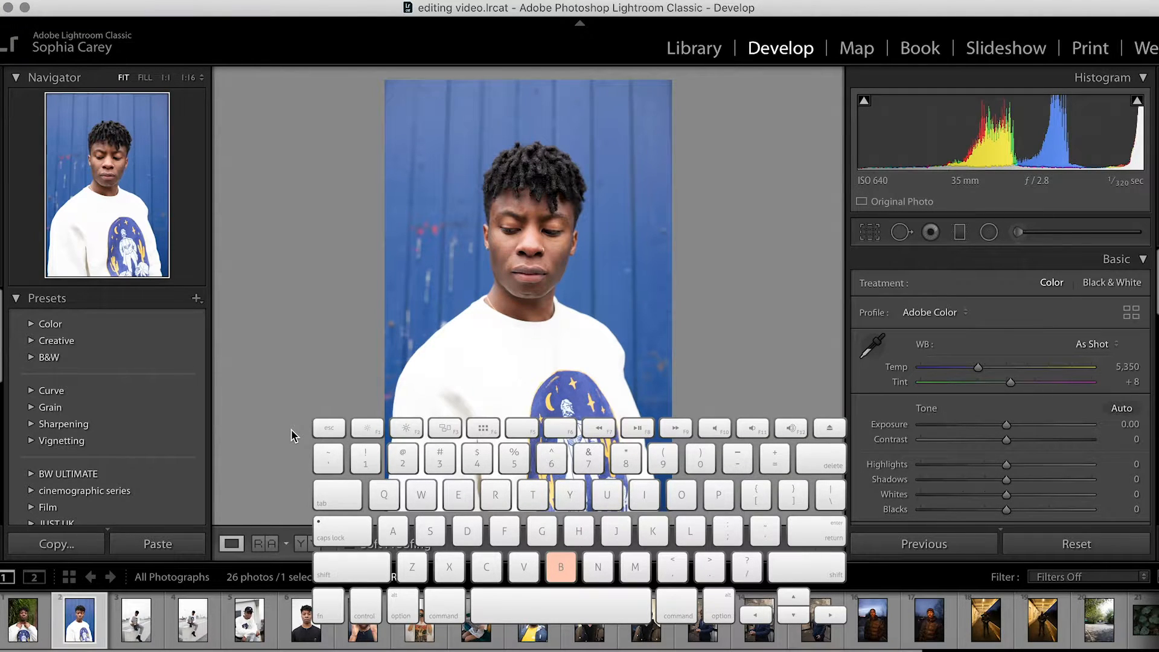
Step: Select photos 2 to 6 in the Library grid and open the Synchronize Settings dialog for them
left_click(673, 56)
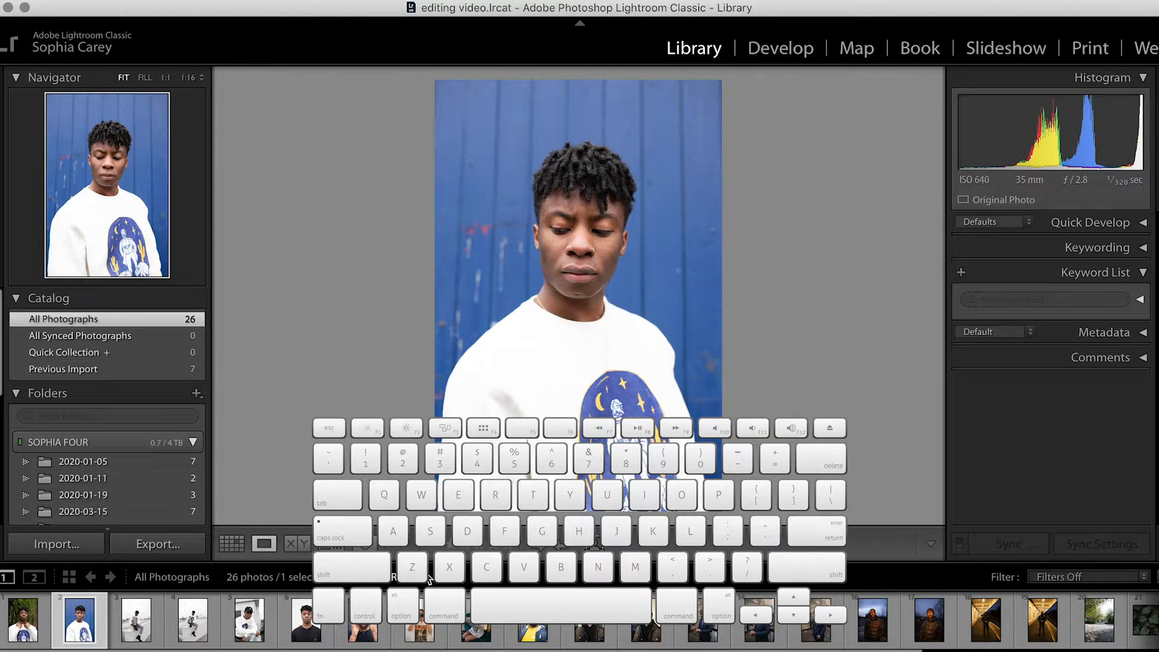
left_click(231, 543)
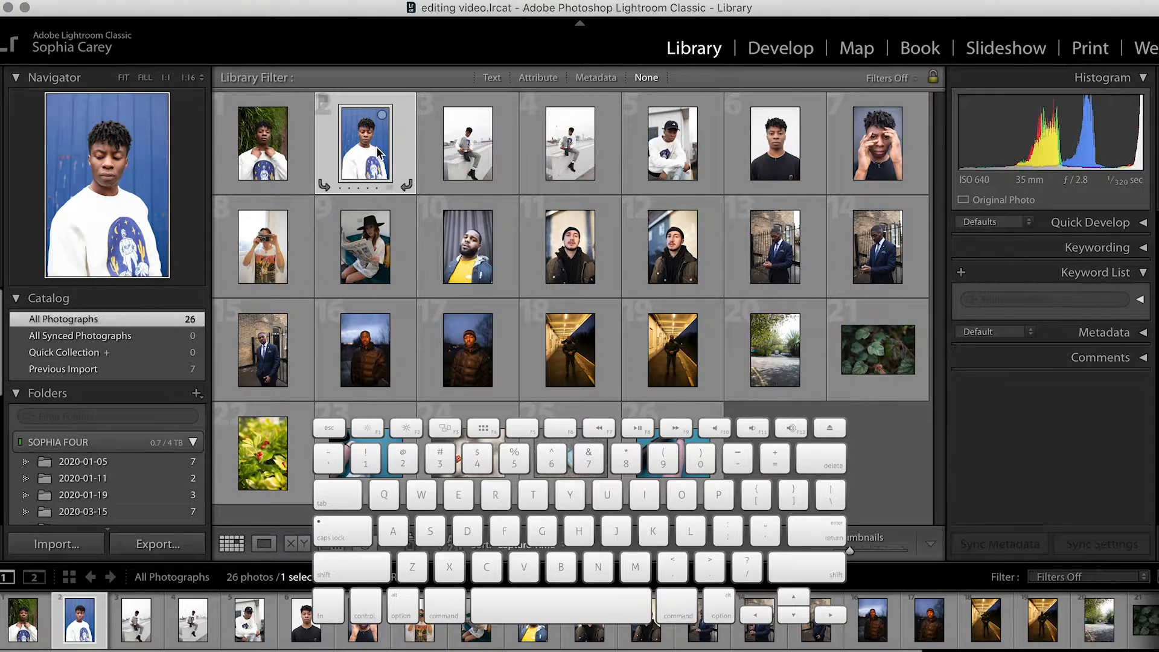
left_click(796, 148, "shift")
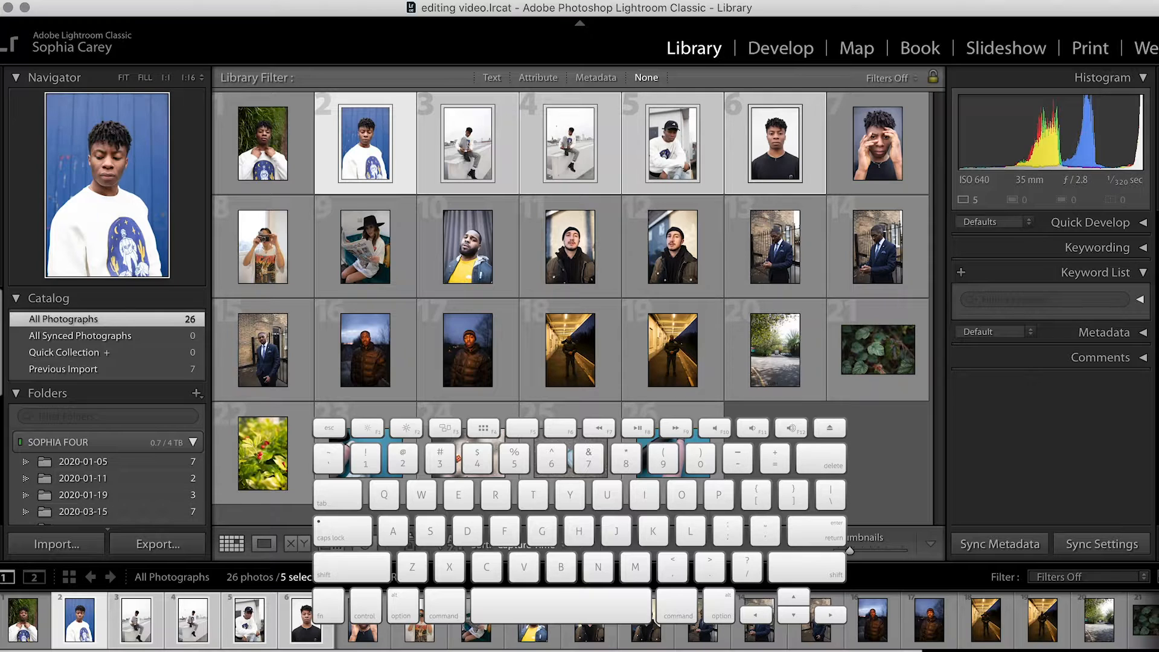
key("super+shift+s")
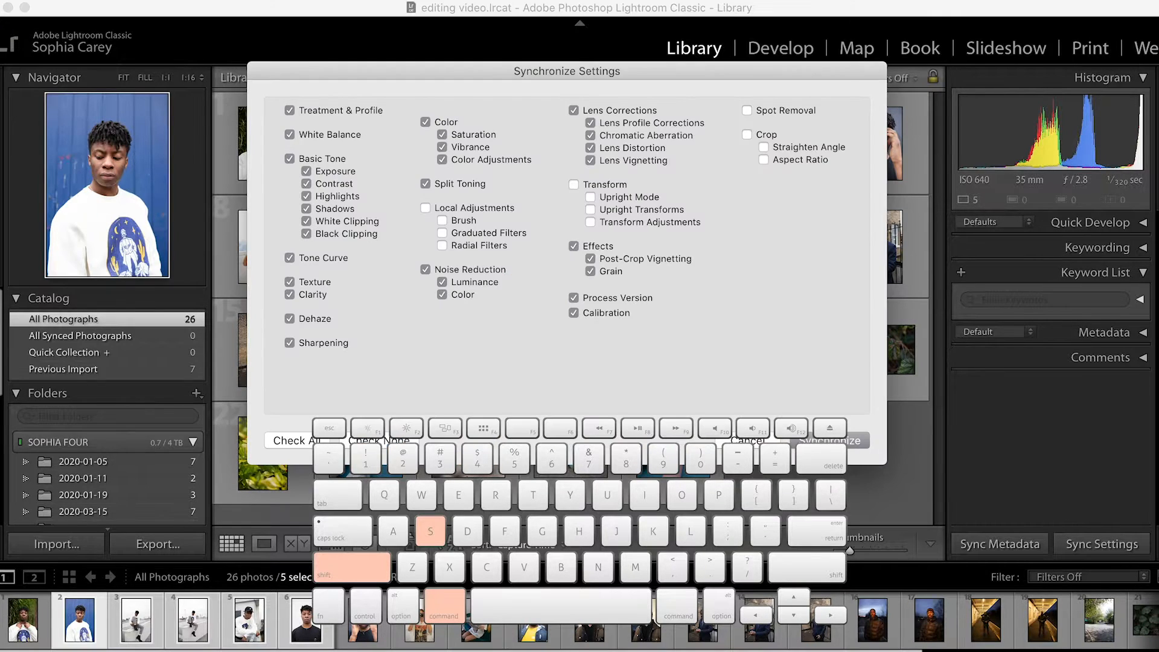
Step: Try excluding Chromatic Aberration and Lens Vignetting and including Crop in the synchronization, and cancel it
left_click_drag(637, 114, 531, 73)
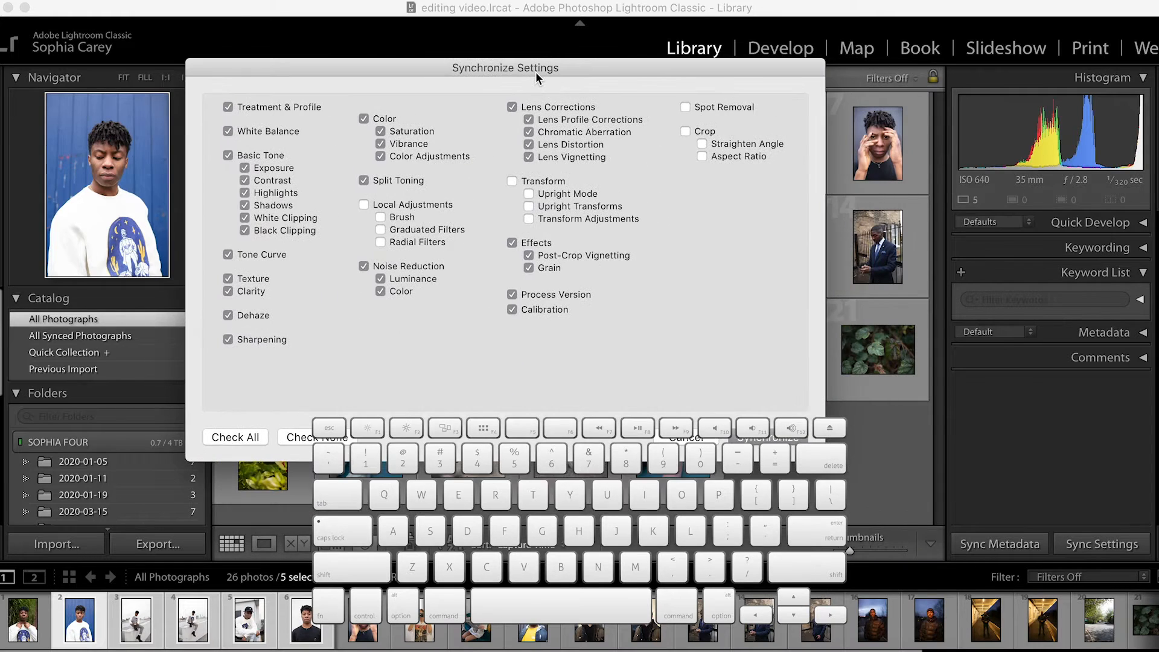
left_click(530, 143)
left_click(531, 157)
left_click(531, 133)
left_click(529, 147)
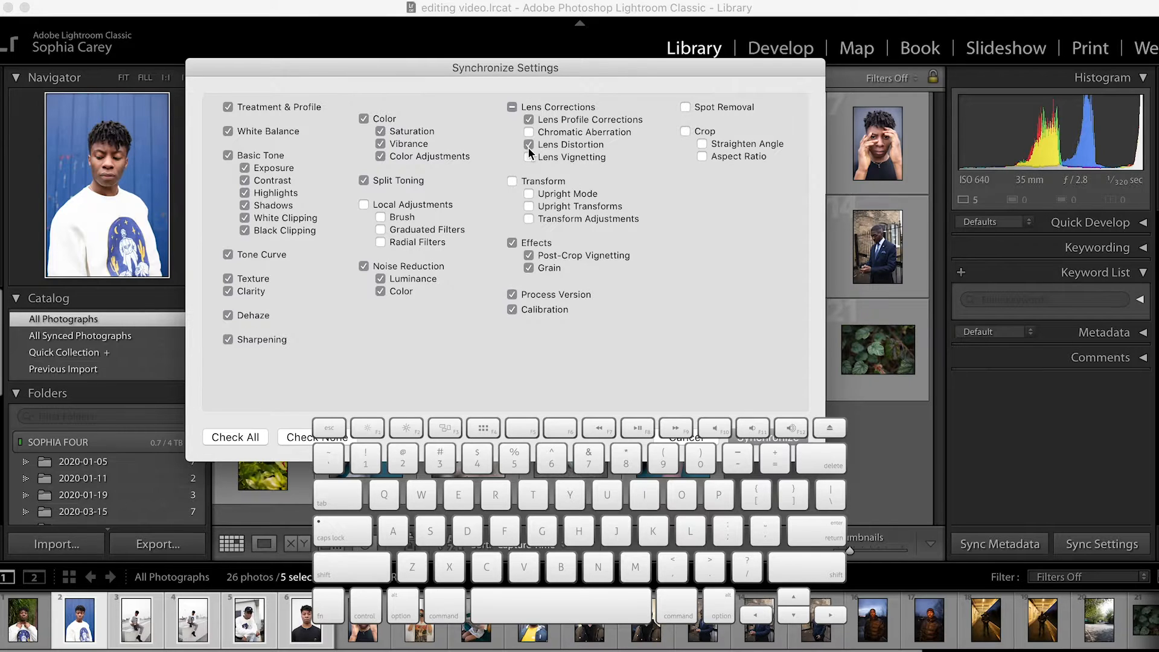
left_click(685, 132)
left_click(672, 438)
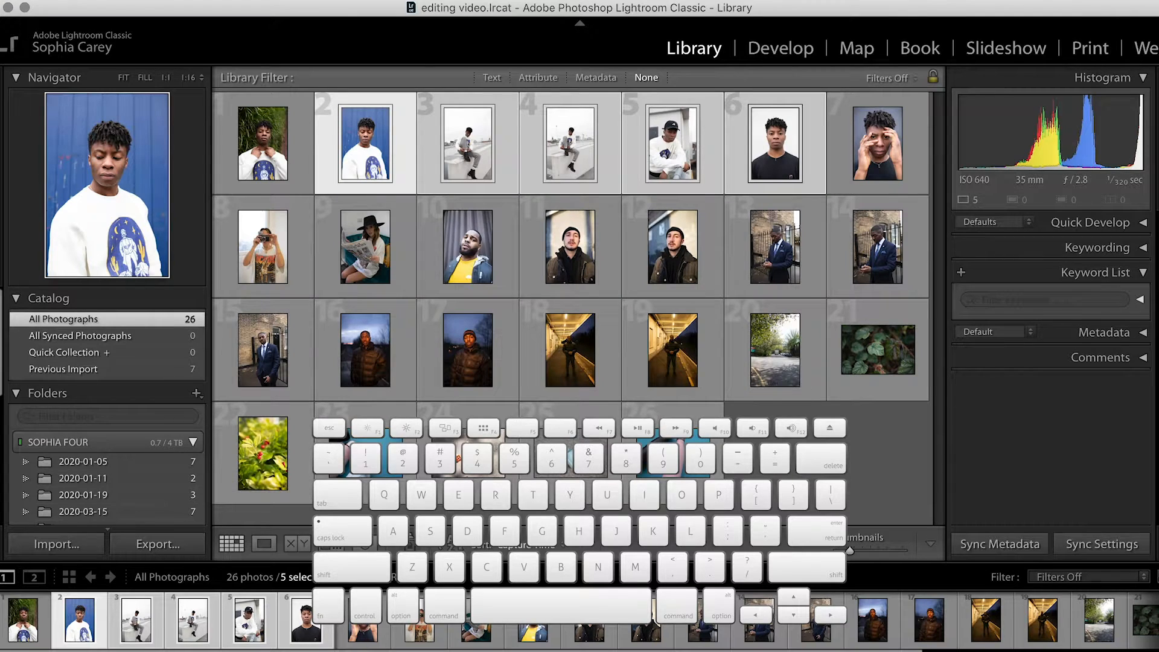
Step: Set the exposure of photo 8, the person holding a camera, to −5.00 in the Develop module
key("d")
left_click_drag(1006, 424, 842, 439)
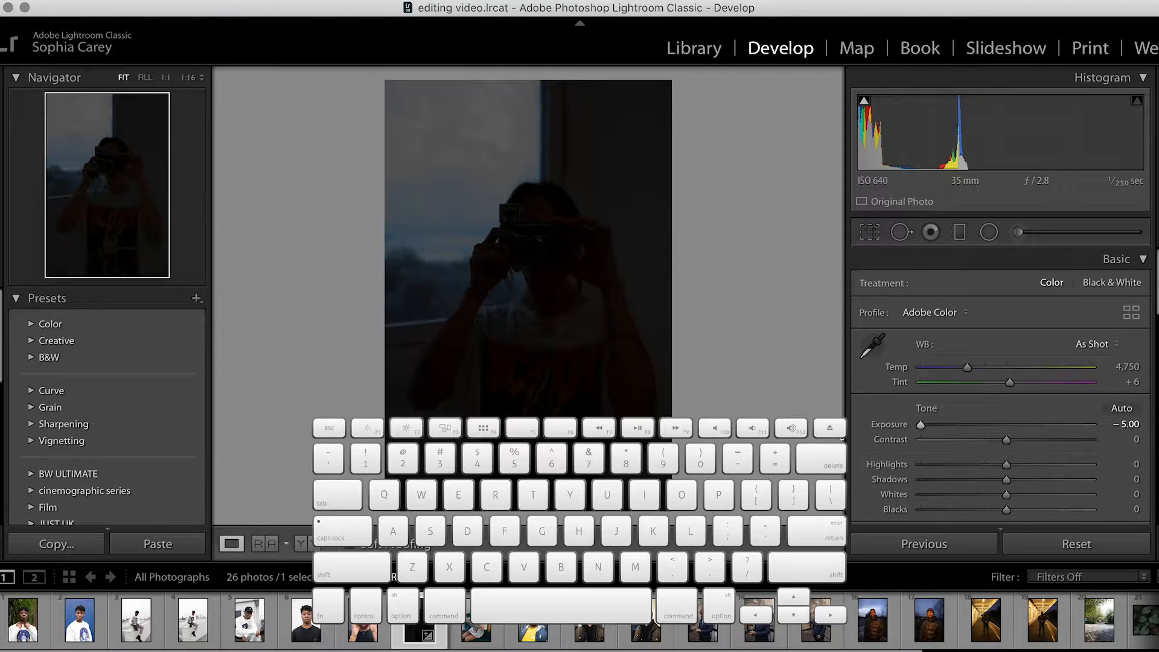
Step: Copy the darkened photo's develop settings with the preselected options and paste them onto the next photo of the woman reading a newspaper
key("super+c")
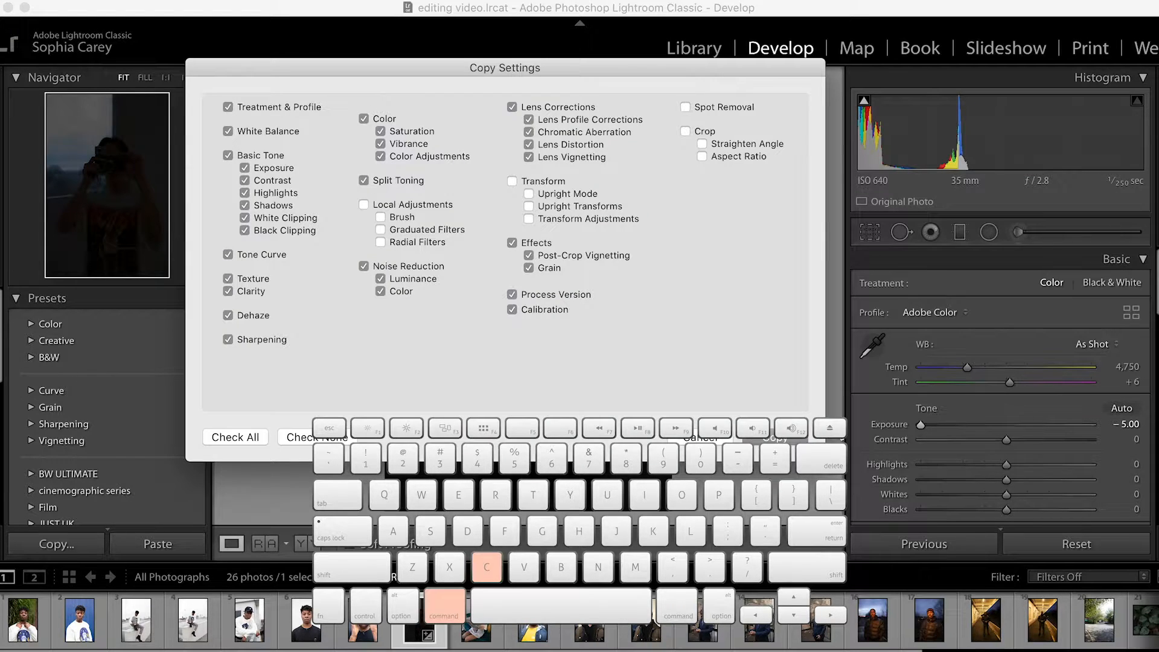
left_click_drag(512, 67, 553, 98)
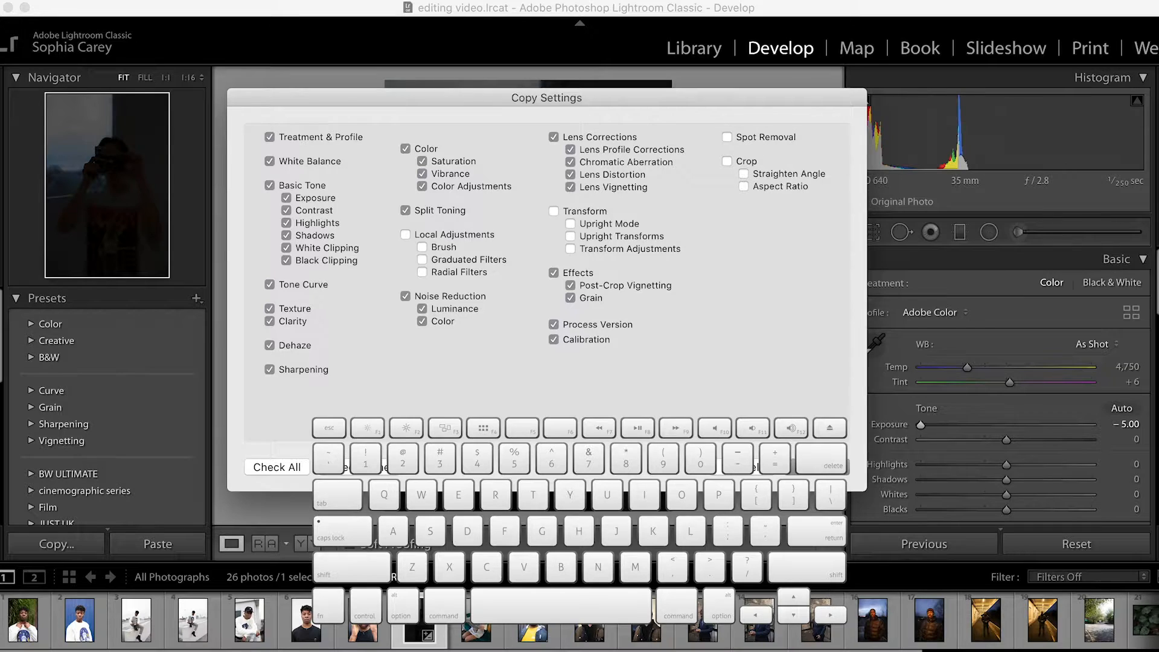
key("Return")
key("Right")
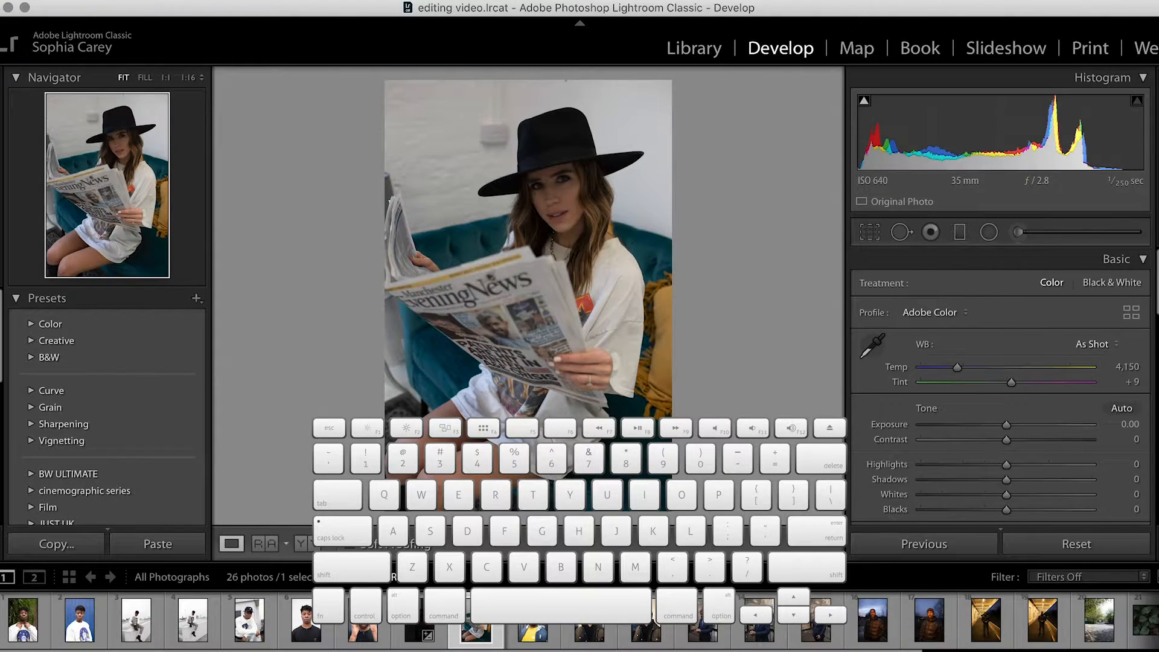
key("super+v")
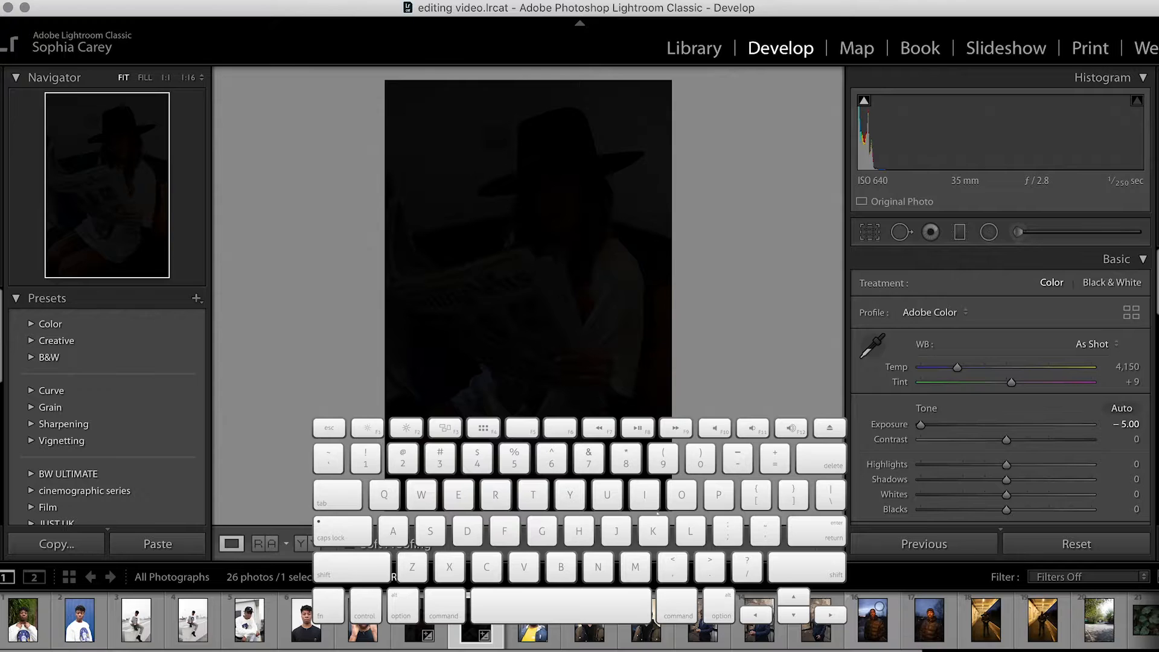
Step: Open photo 19 of the man on the station platform and turn on the shadow and highlight clipping indicators
scroll(720, 628, "right", 5)
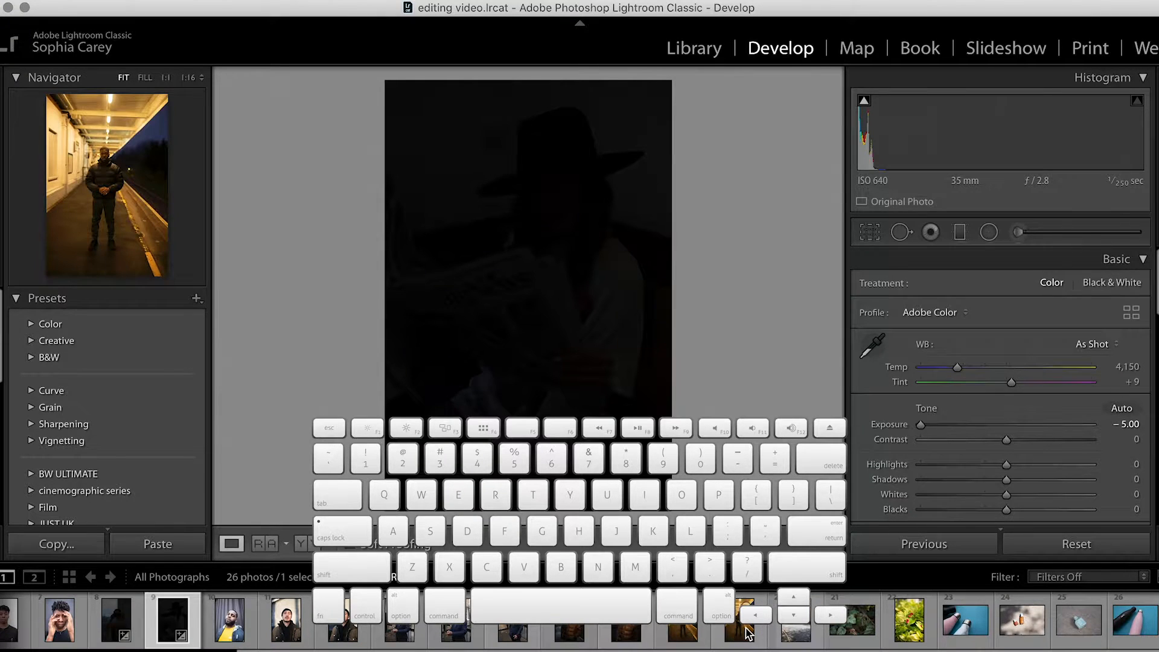
left_click(747, 628)
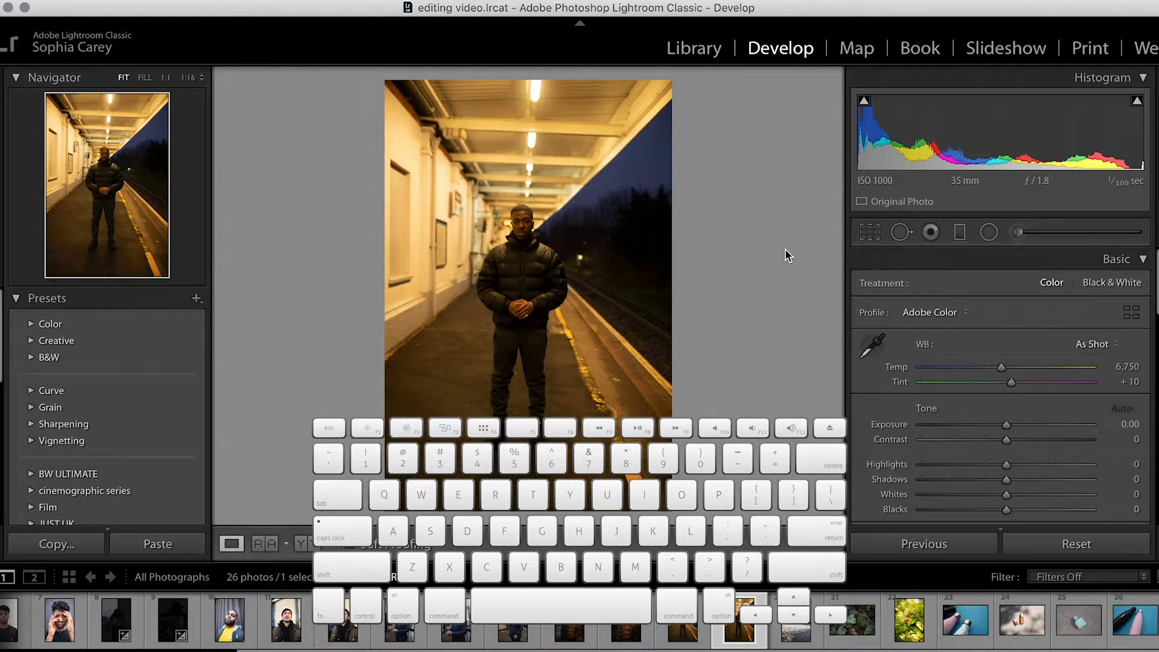
key("j")
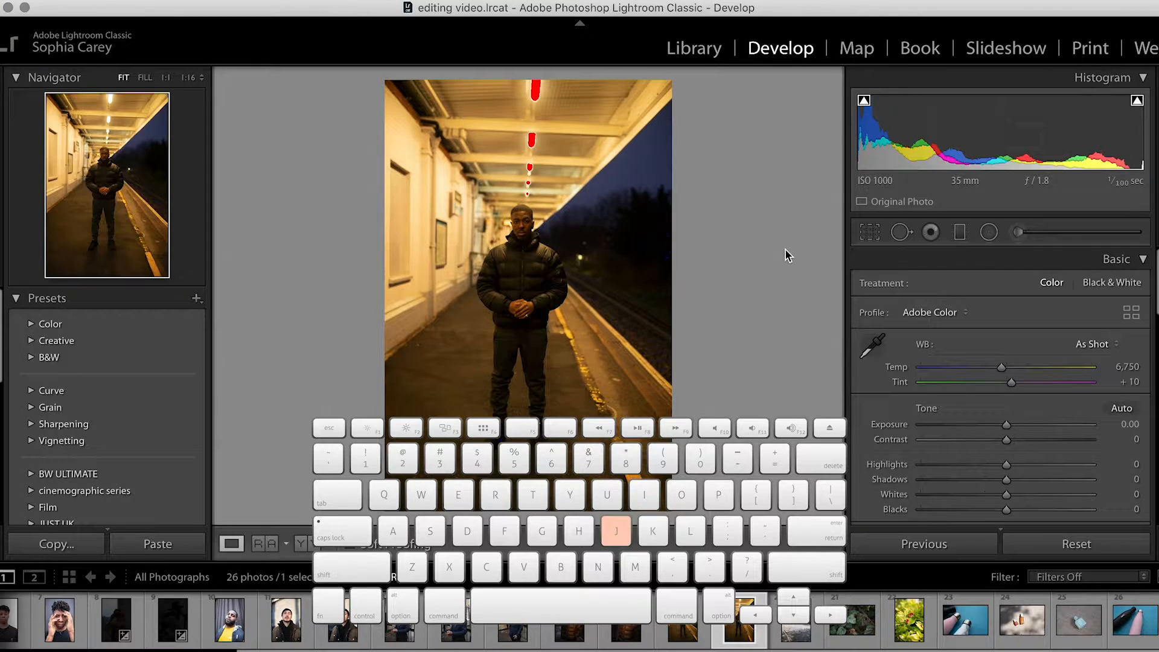
Step: Examine the clipping overlays at 1:1 on the platform's ceiling lights and in the dark trees
left_click(550, 140)
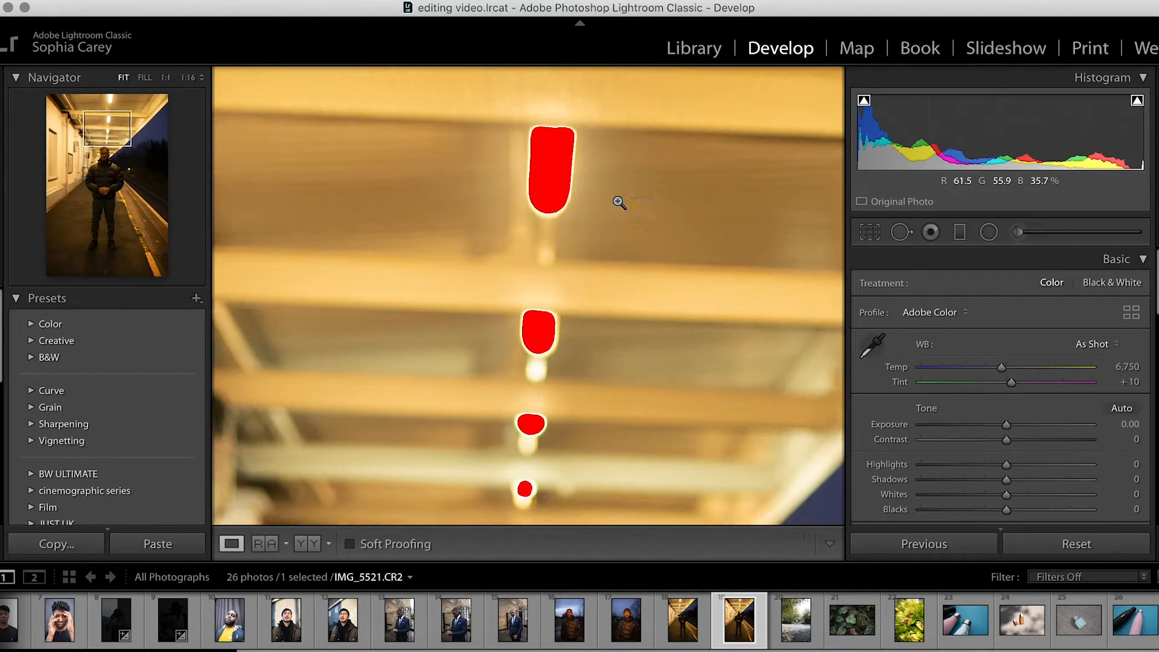
left_click(618, 199)
left_click(672, 251)
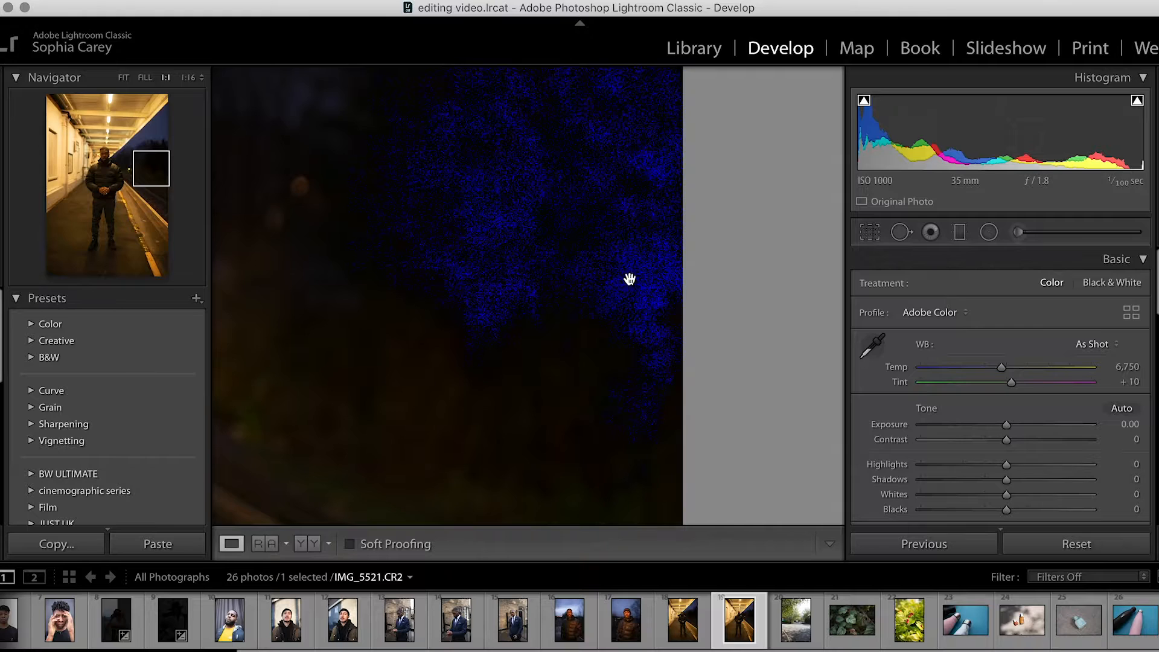
left_click(628, 277)
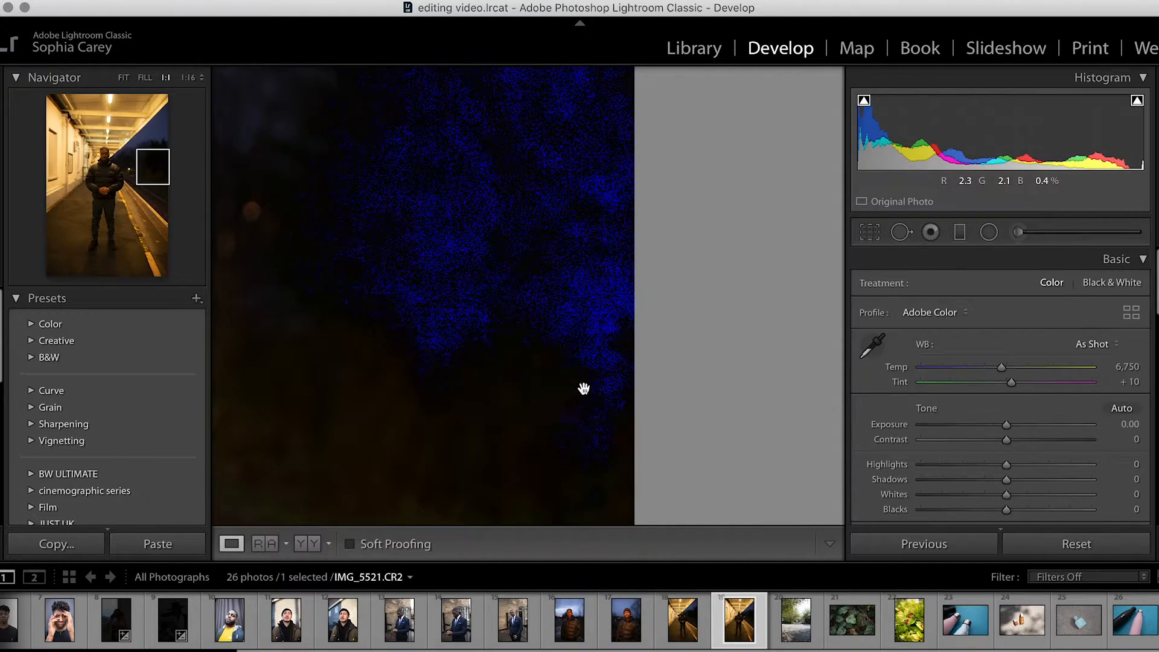
left_click_drag(509, 284, 782, 449)
left_click(274, 106)
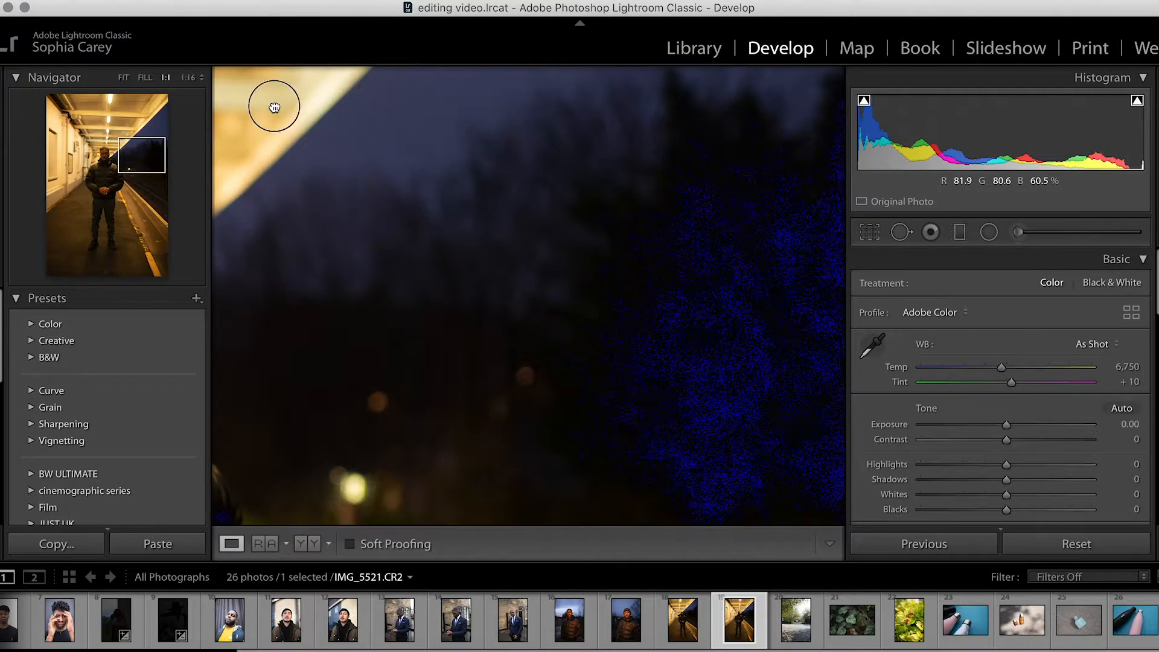
left_click(543, 113)
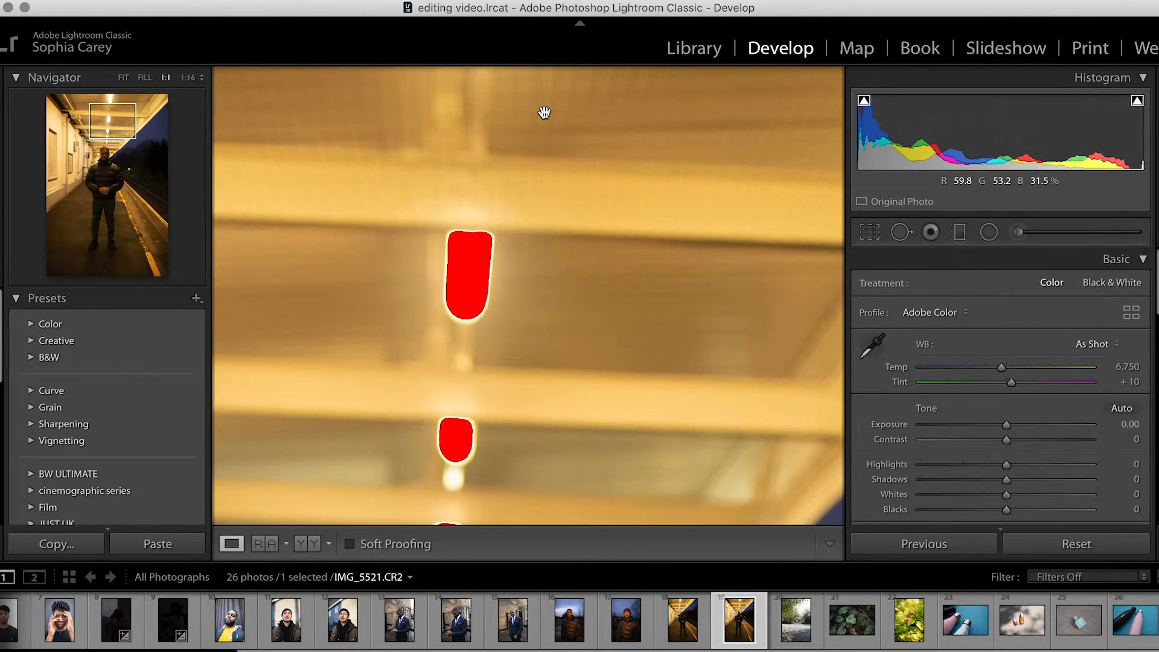
Step: Zoom the platform photo back out to fit and turn off the shadow and highlight clipping indicators
left_click(466, 329)
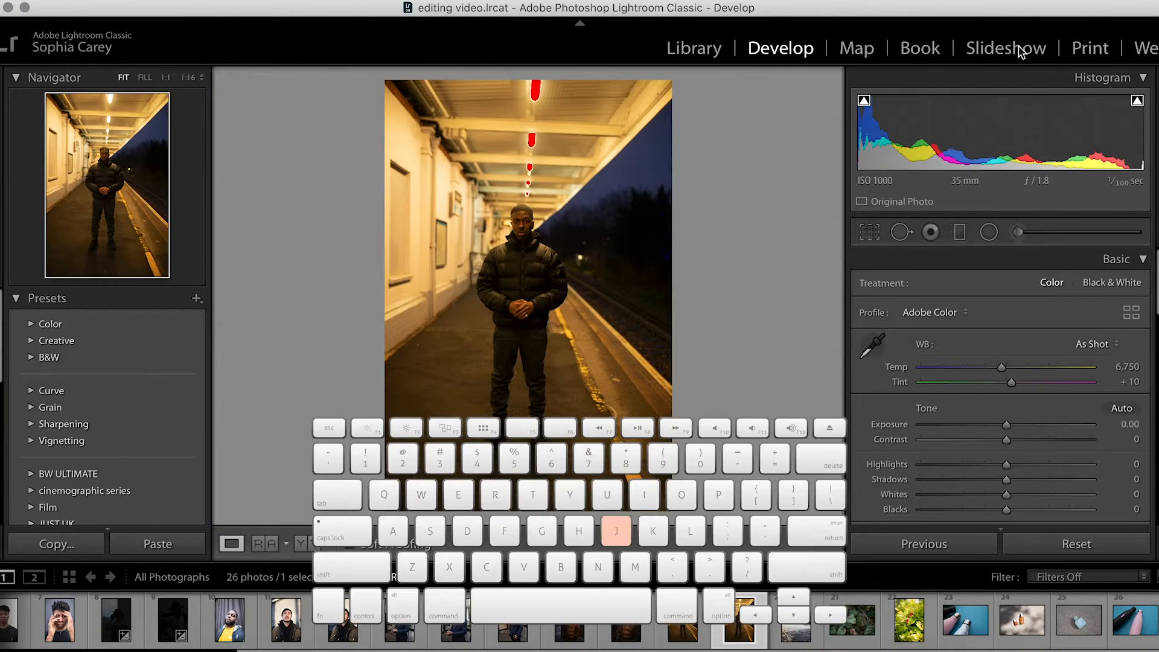
key("j")
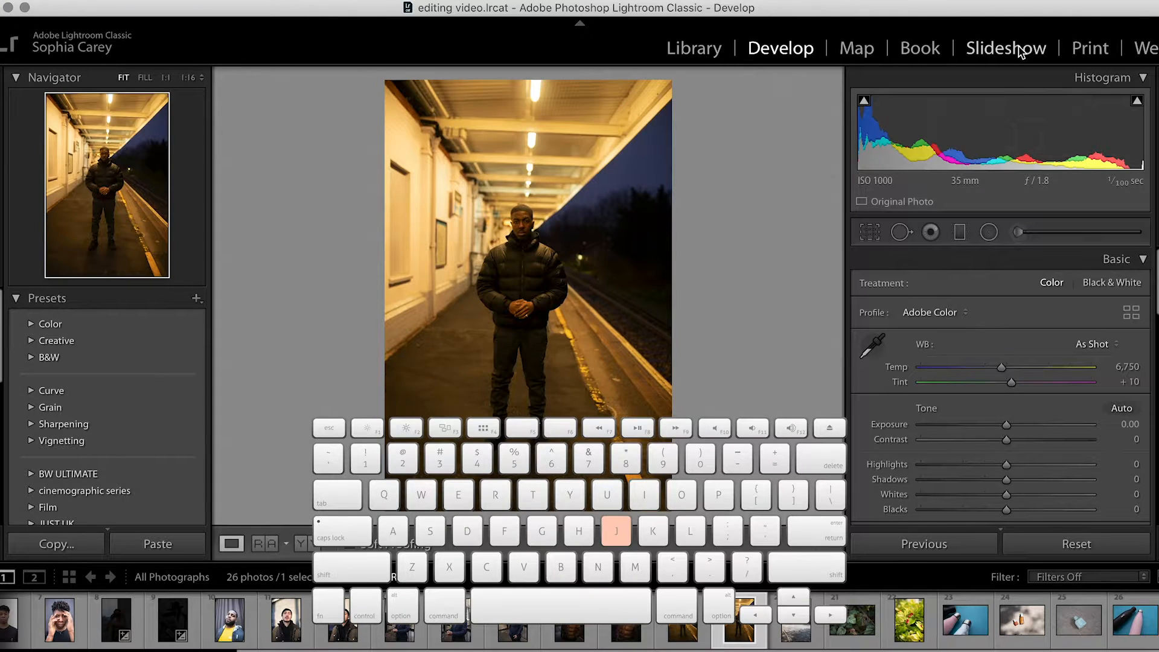
Step: Cool the white balance temperature to 4,204 and compare the edited platform photo with its before version
left_click_drag(1001, 332, 958, 332)
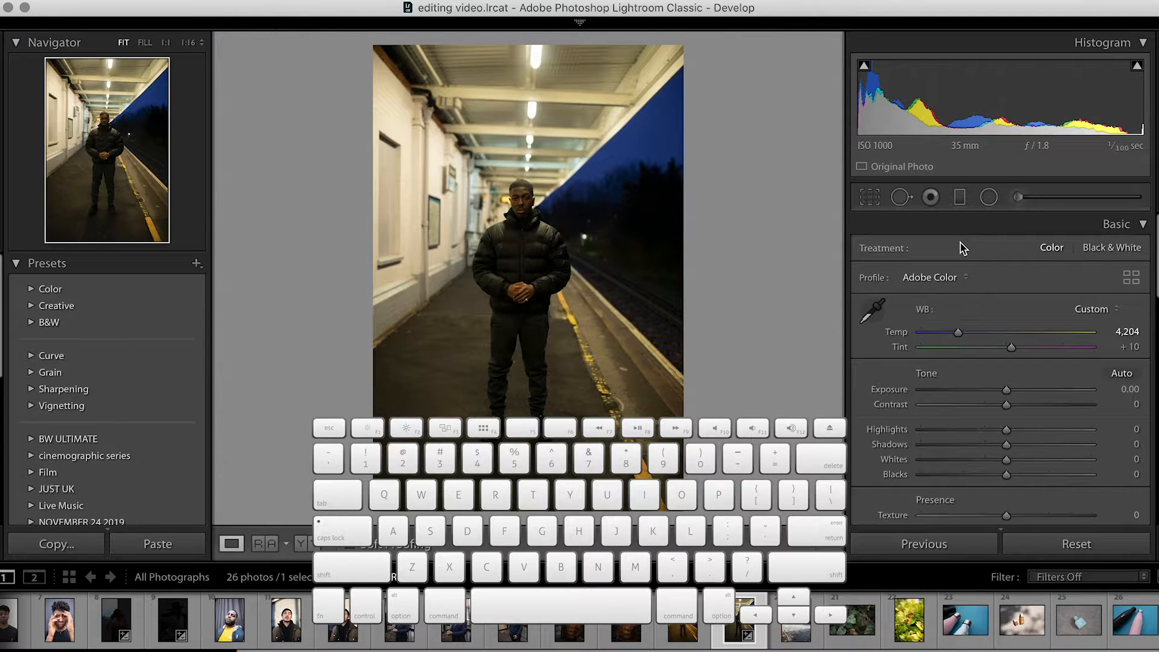
key("backslash")
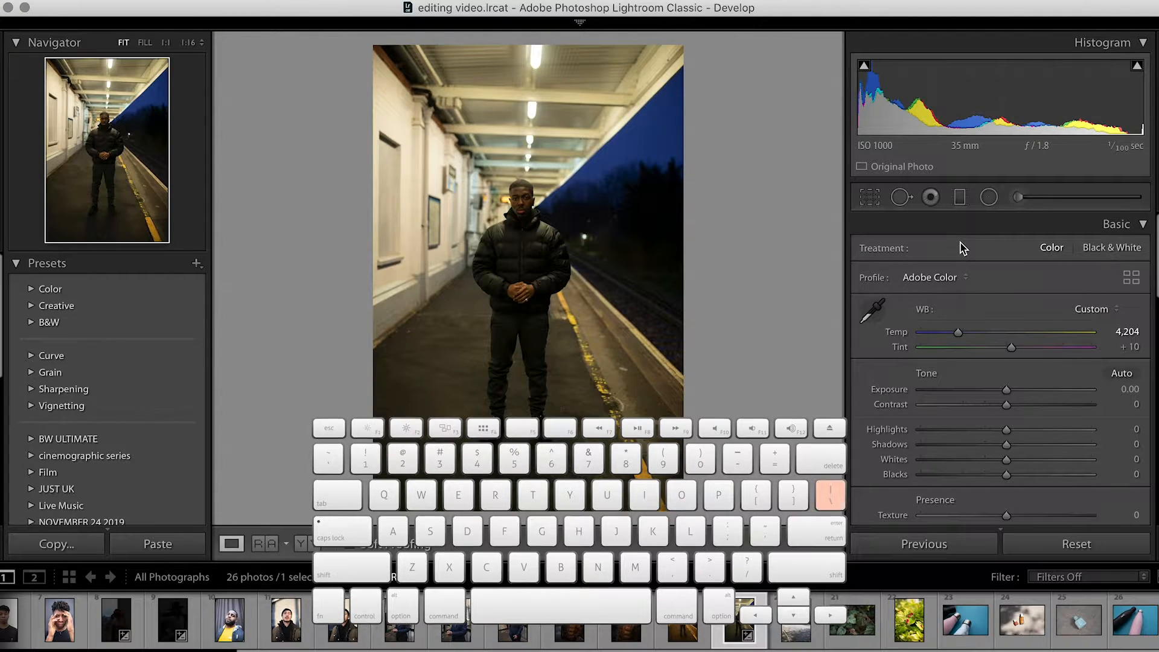
key("backslash")
key("backslash")
key("backslash")
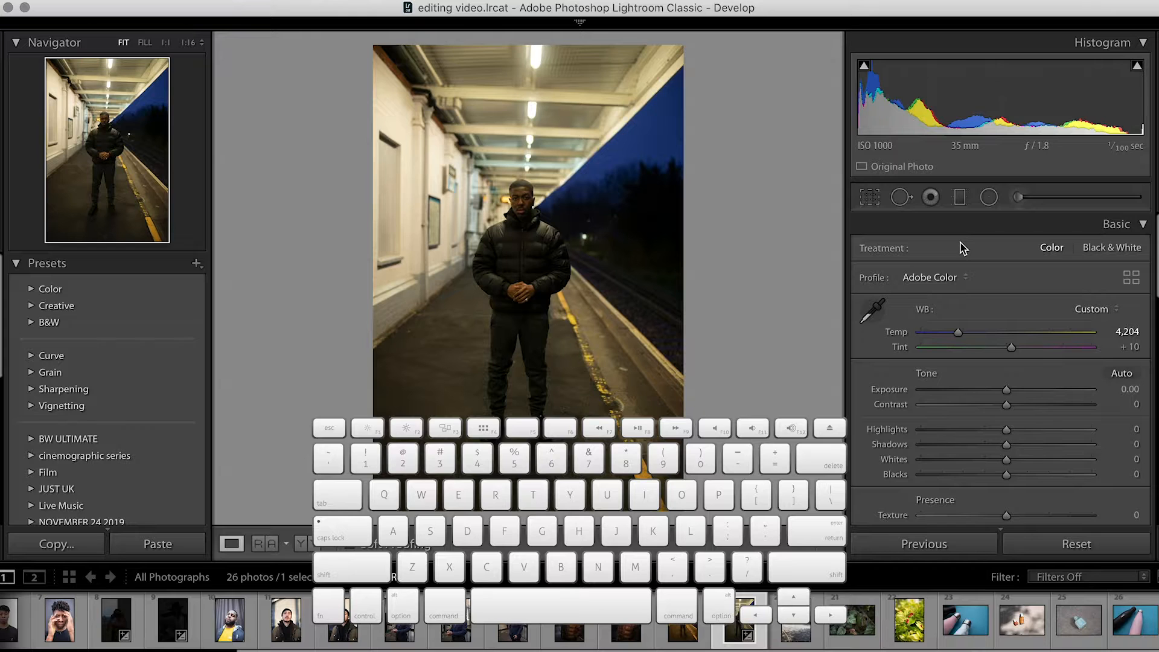
key("y")
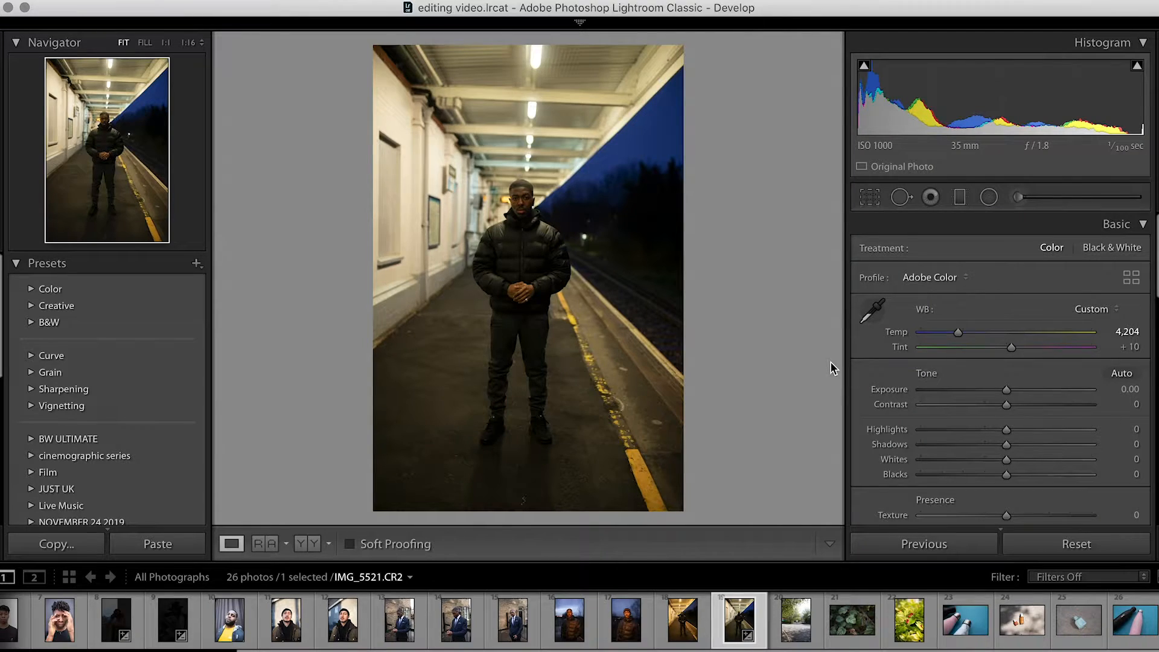
Step: Reset the white balance temperature of the platform photo to 6,750
left_click(898, 333)
left_click_drag(899, 337, 899, 337)
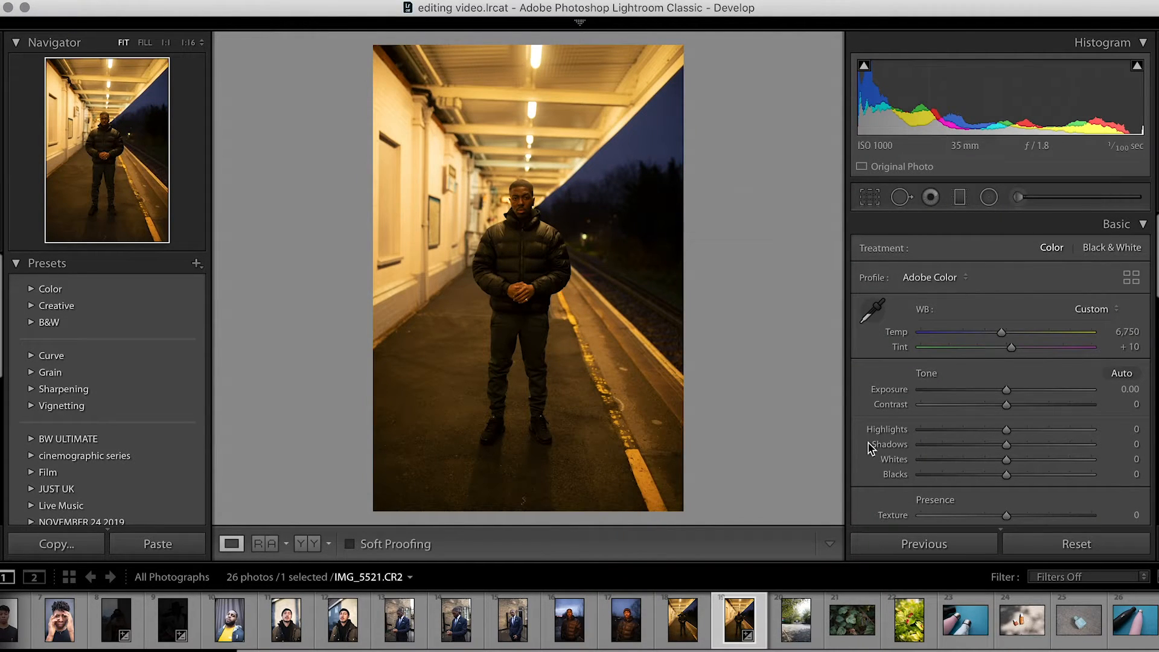
Step: Split-tone the platform photo with highlights at hue 159 and saturation 23, and shadows at hue 121 and saturation 44
left_click_drag(1156, 290, 1157, 370)
scroll(1150, 397, "up", 5)
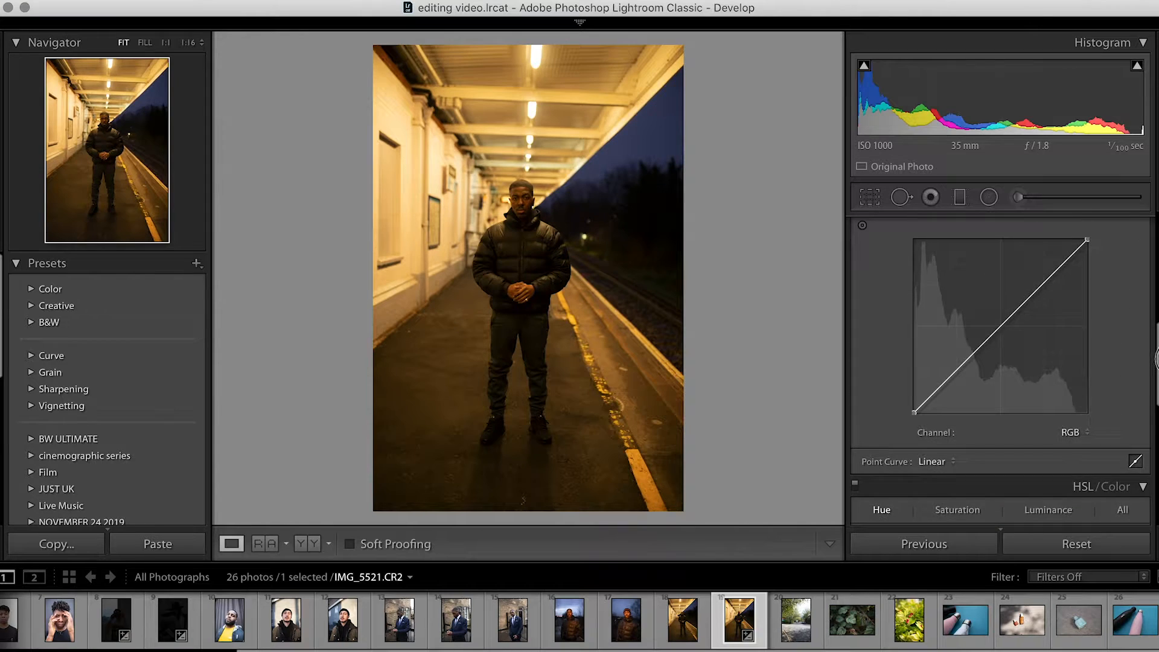
scroll(934, 312, "down", 5)
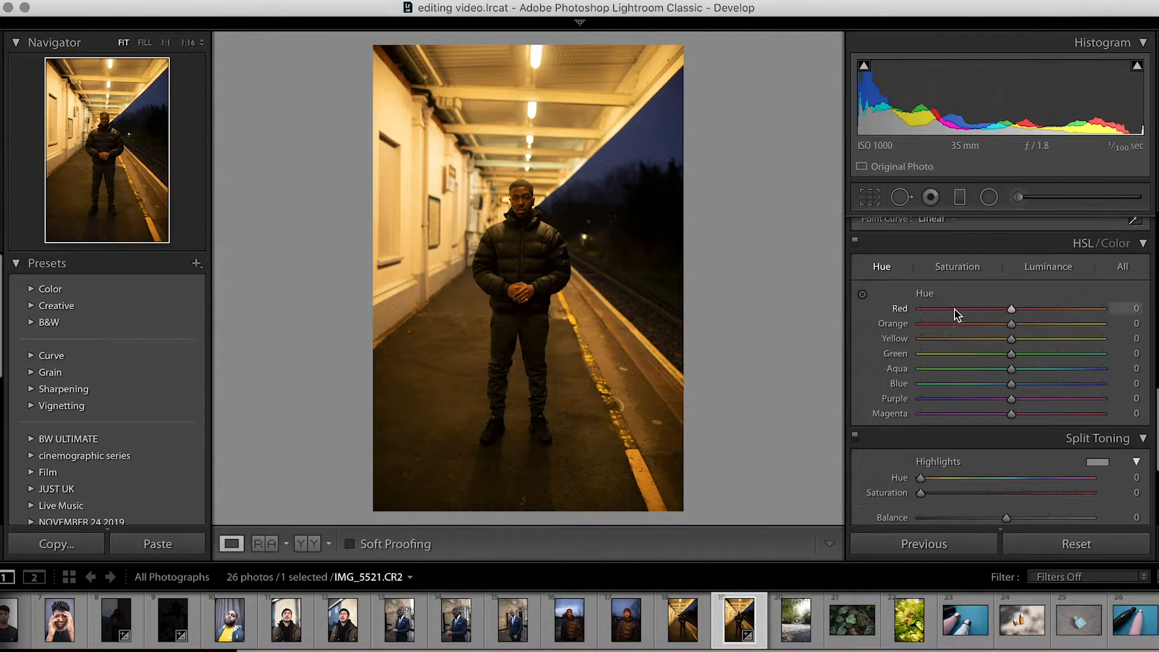
scroll(999, 374, "down", 3)
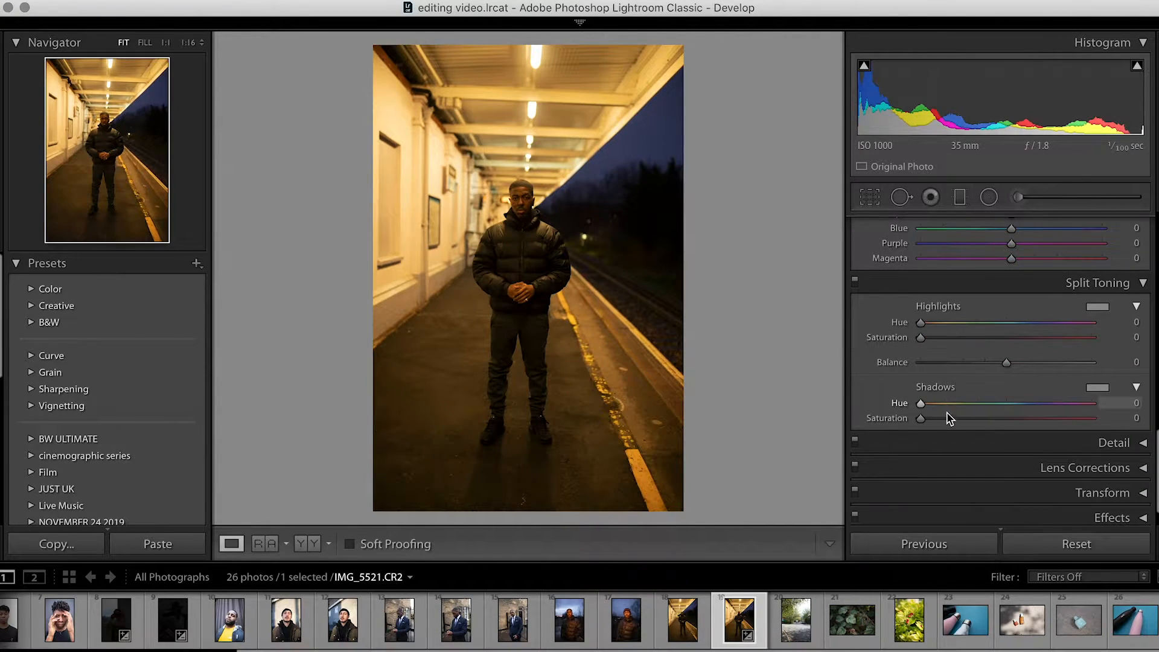
left_click_drag(946, 418, 995, 417)
left_click(978, 403)
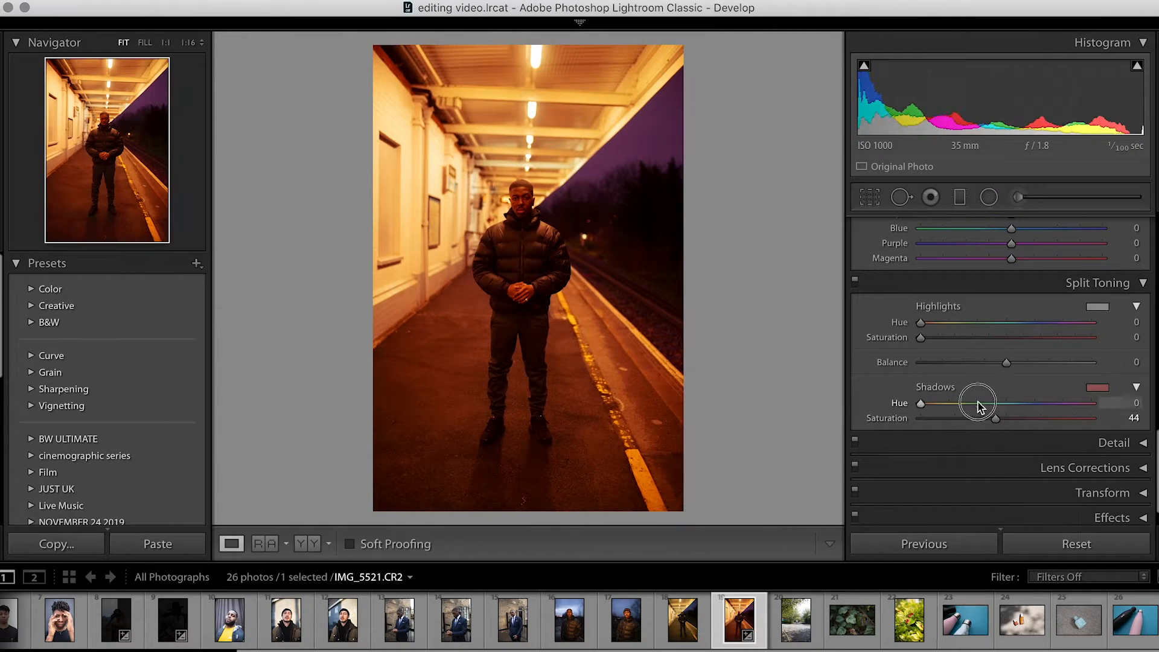
left_click(960, 336)
left_click(997, 323)
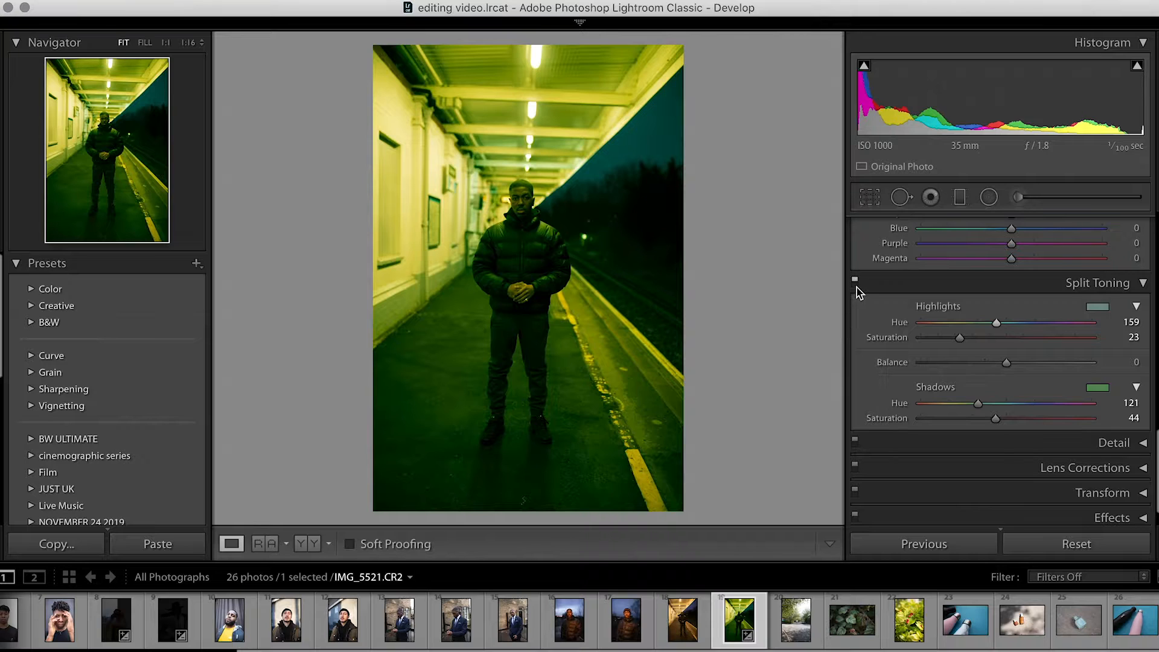
Step: Switch the Split Toning adjustments off and back on to compare the photo with and without them
scroll(860, 292, "up", 1)
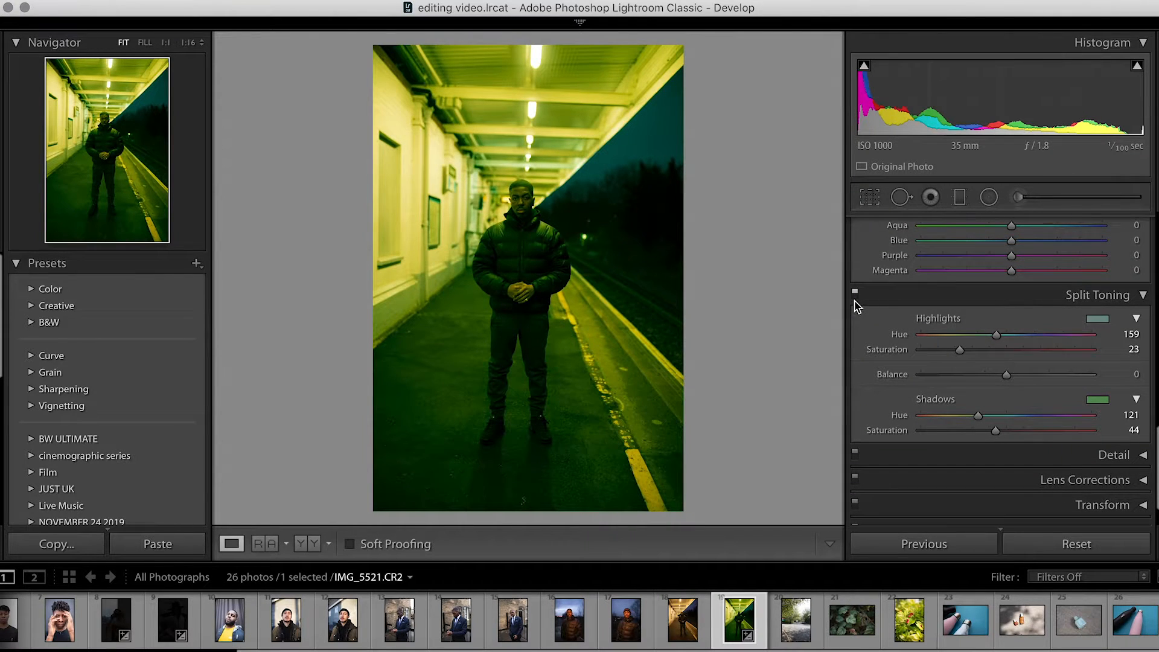
left_click(854, 293)
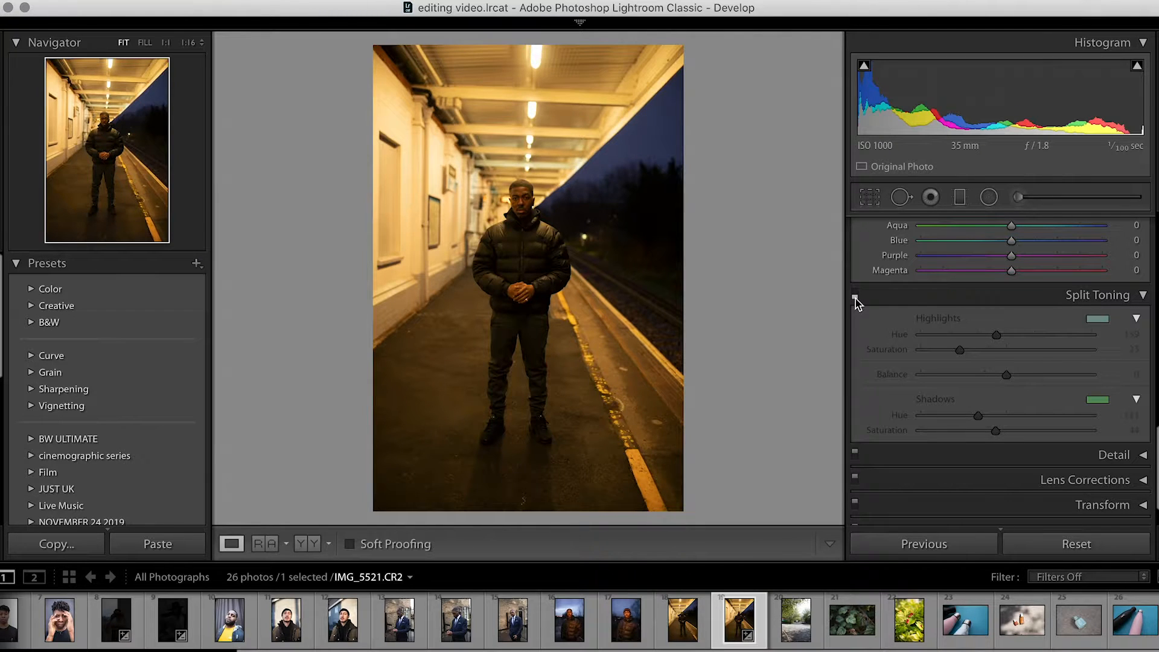
left_click(854, 297)
Step: Reshape the RGB point curve by lifting the shadows, lowering the midtones and pulling the highlights slightly below the diagonal
scroll(858, 303, "up", 12)
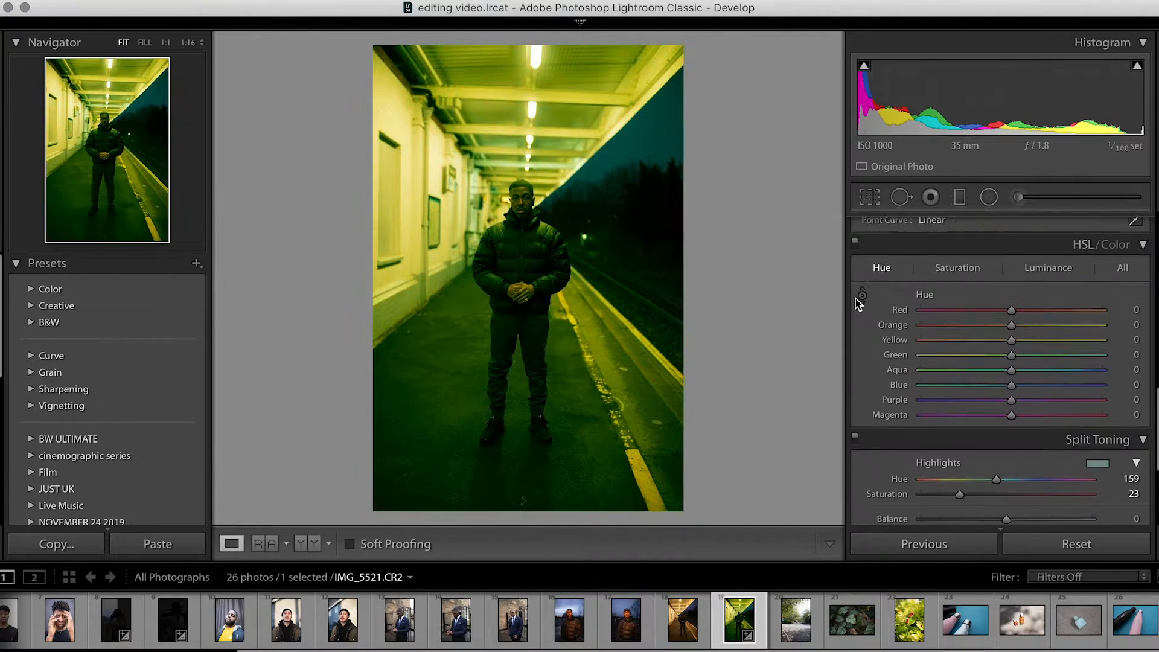
left_click_drag(999, 321, 950, 350)
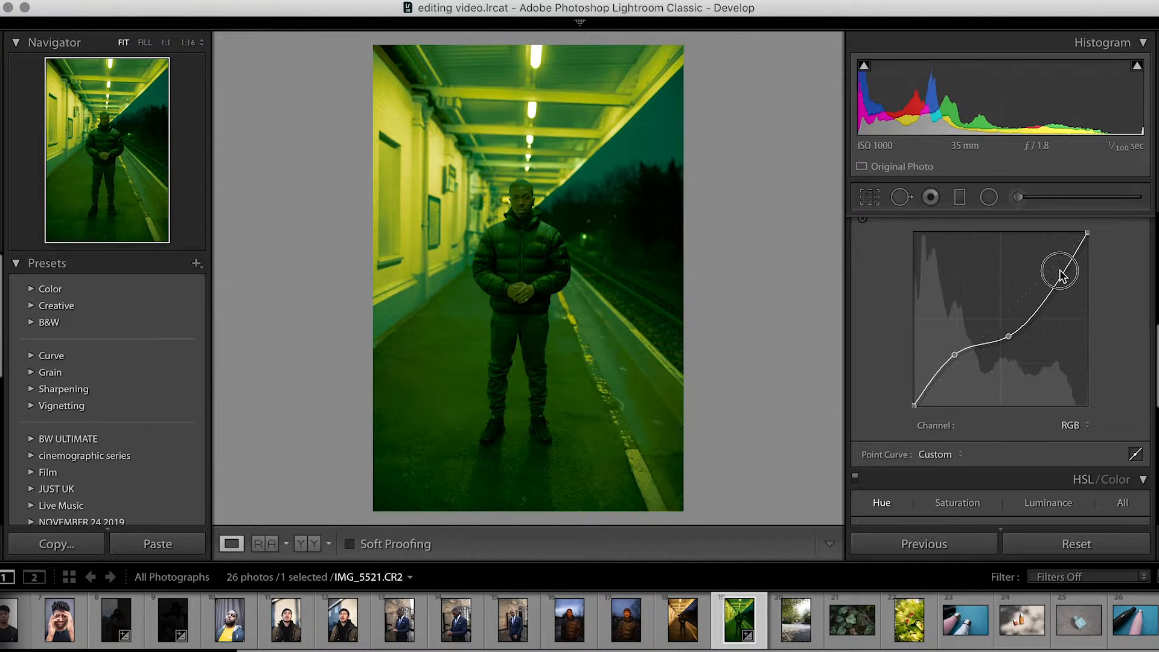
left_click_drag(1062, 275, 1058, 266)
Step: Toggle only the Split Toning adjustments repeatedly to judge their effect separately from the custom tone curve
scroll(1062, 275, "down", 5)
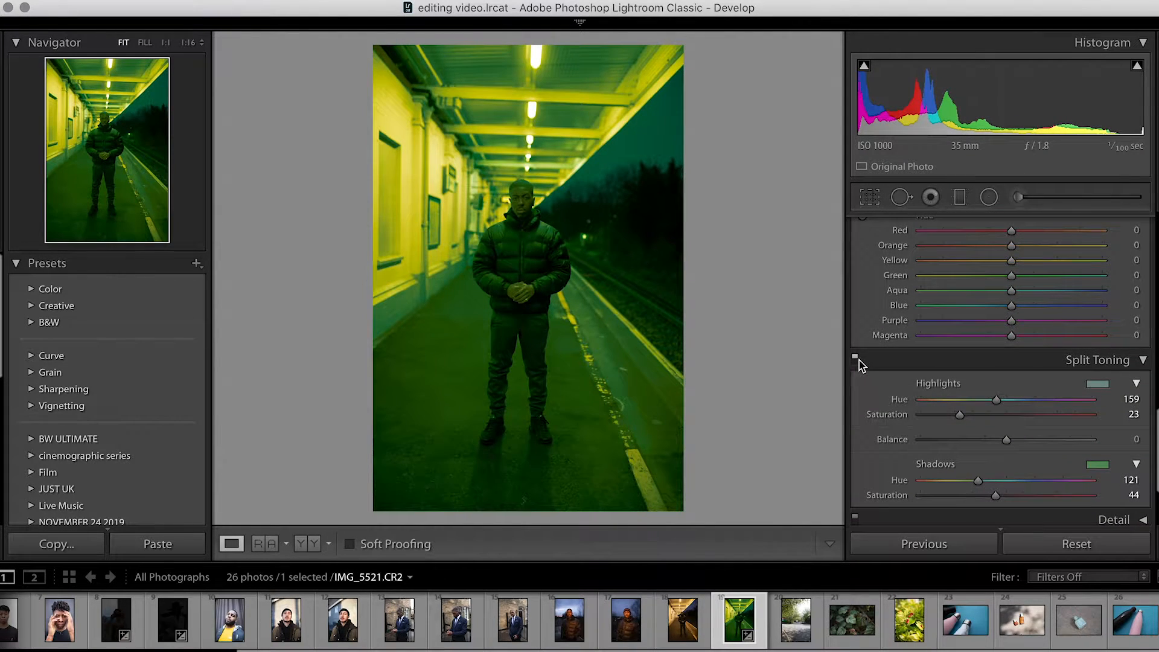
left_click(856, 358)
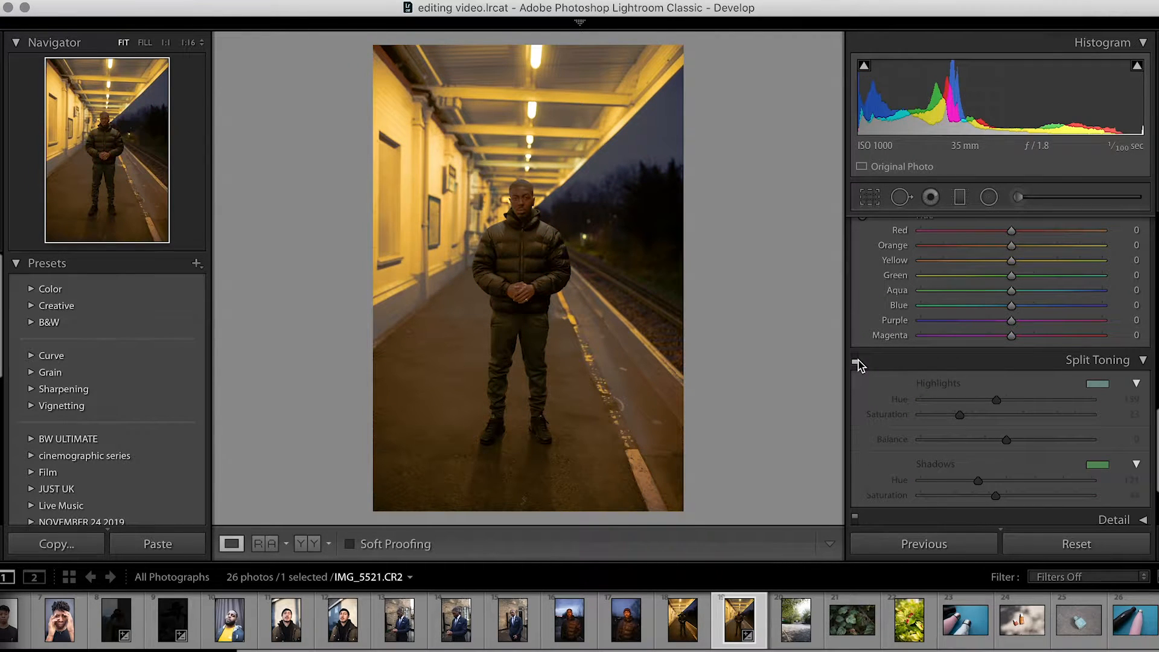
left_click(855, 361)
left_click(856, 361)
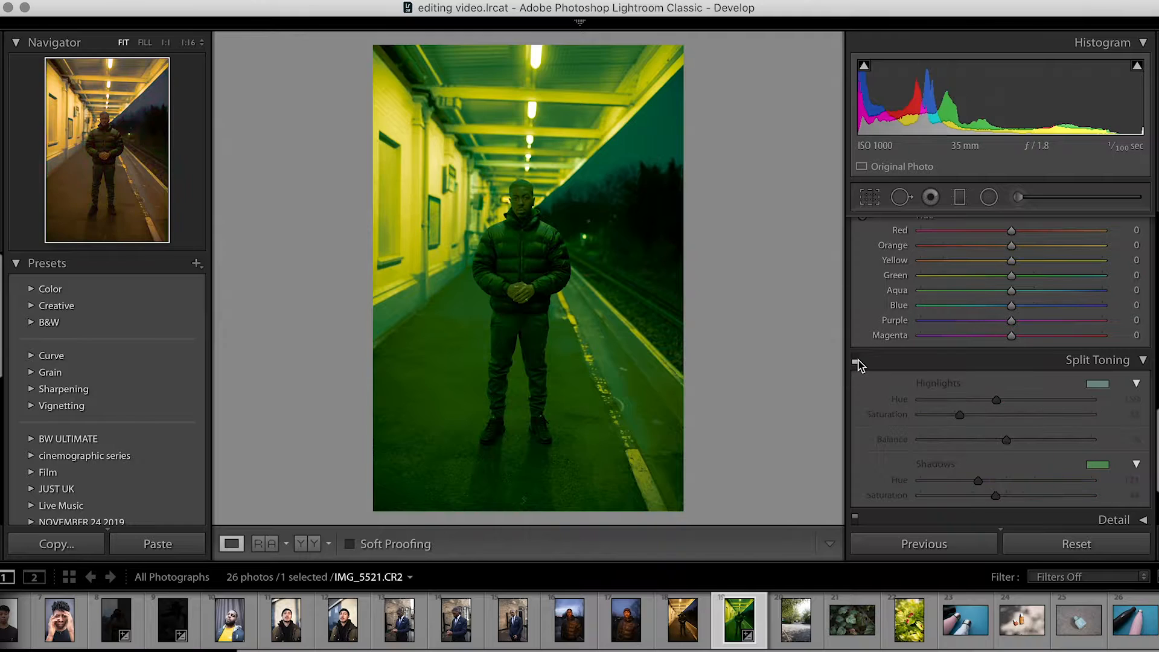
left_click(856, 361)
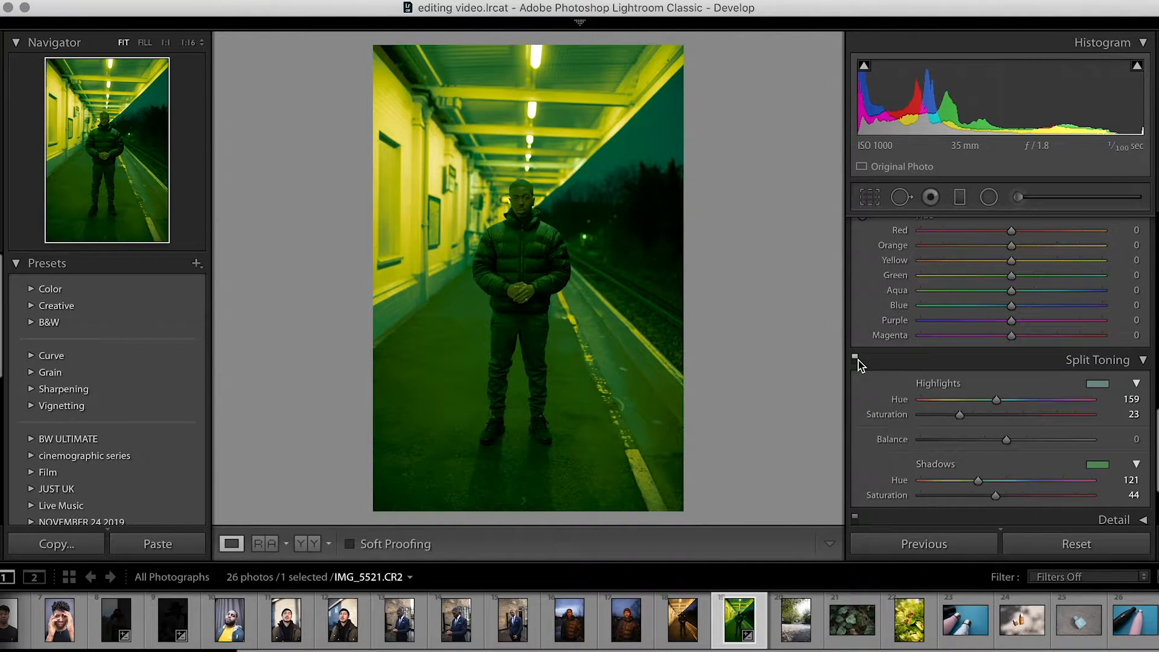
left_click(857, 359)
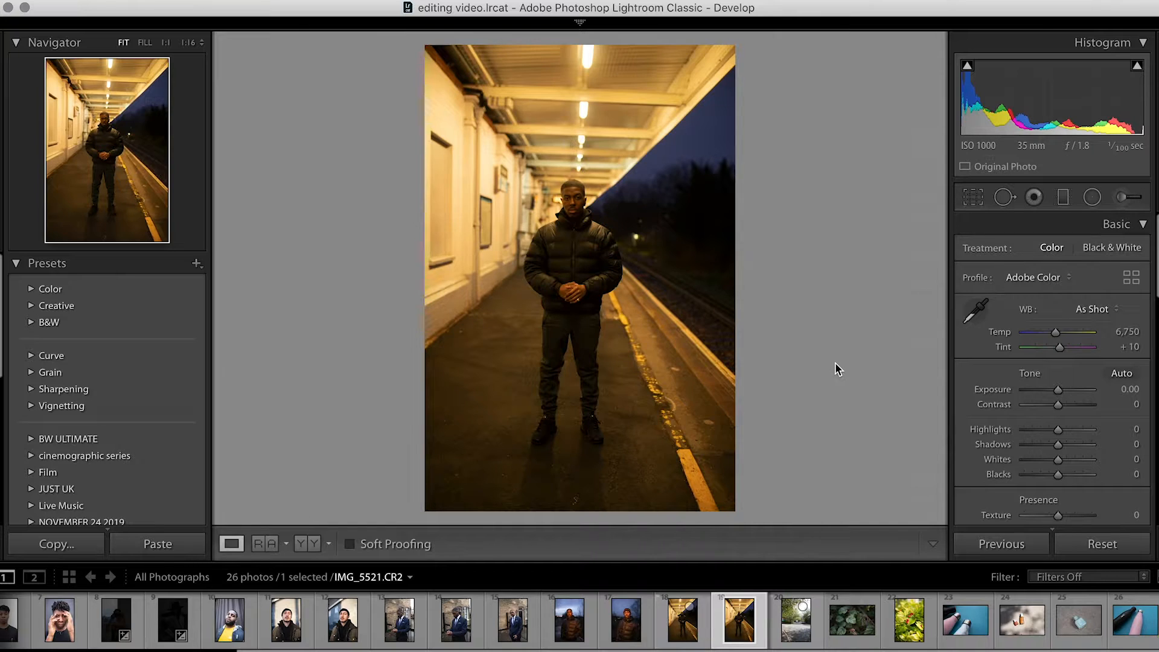
Step: Widen the column of develop adjustments to its maximum and narrow it back again
left_click_drag(799, 361, 701, 362)
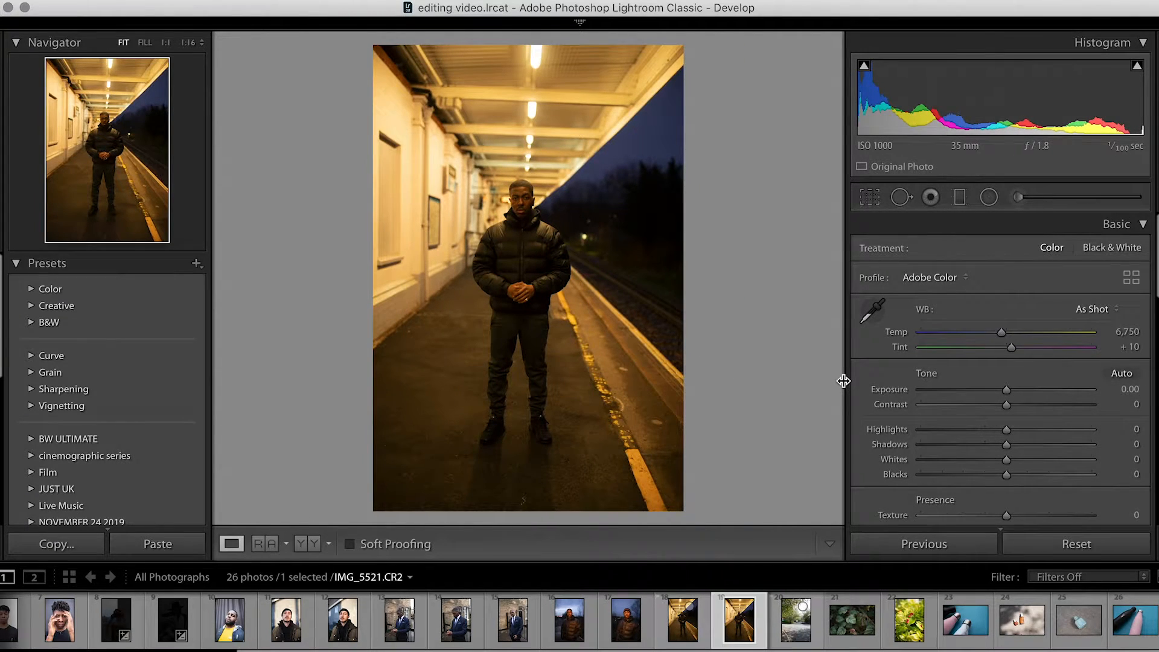
mouse_move(843, 381)
left_mouse_down()
mouse_move(859, 380)
mouse_move(828, 377)
left_mouse_up()
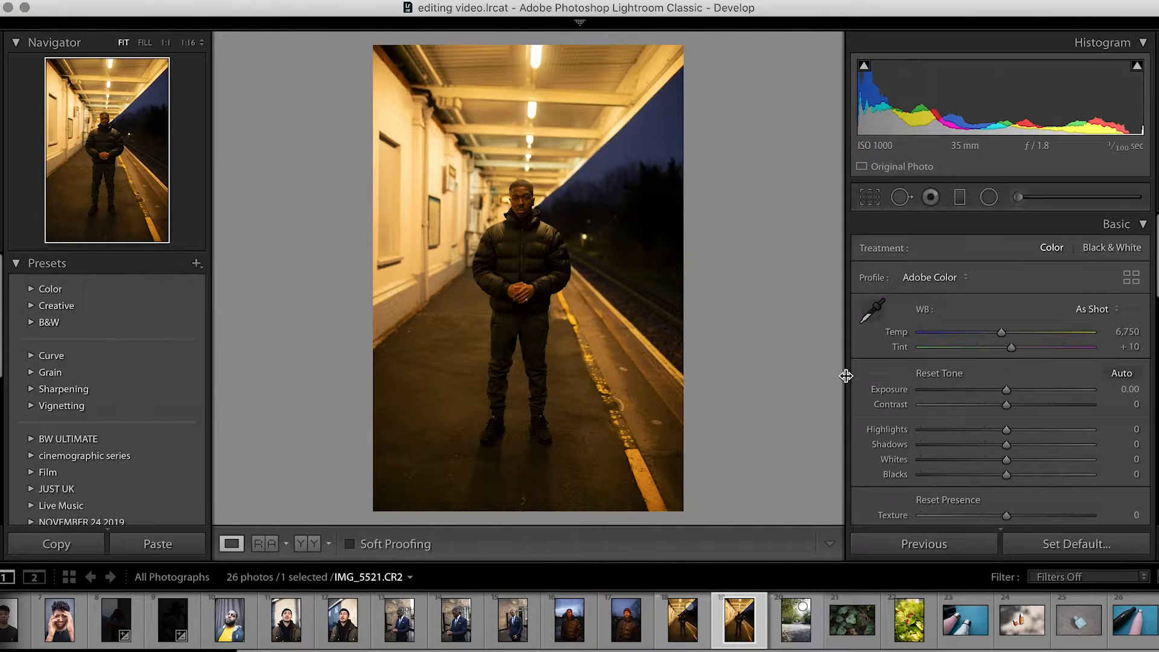
left_click_drag(846, 376, 880, 416)
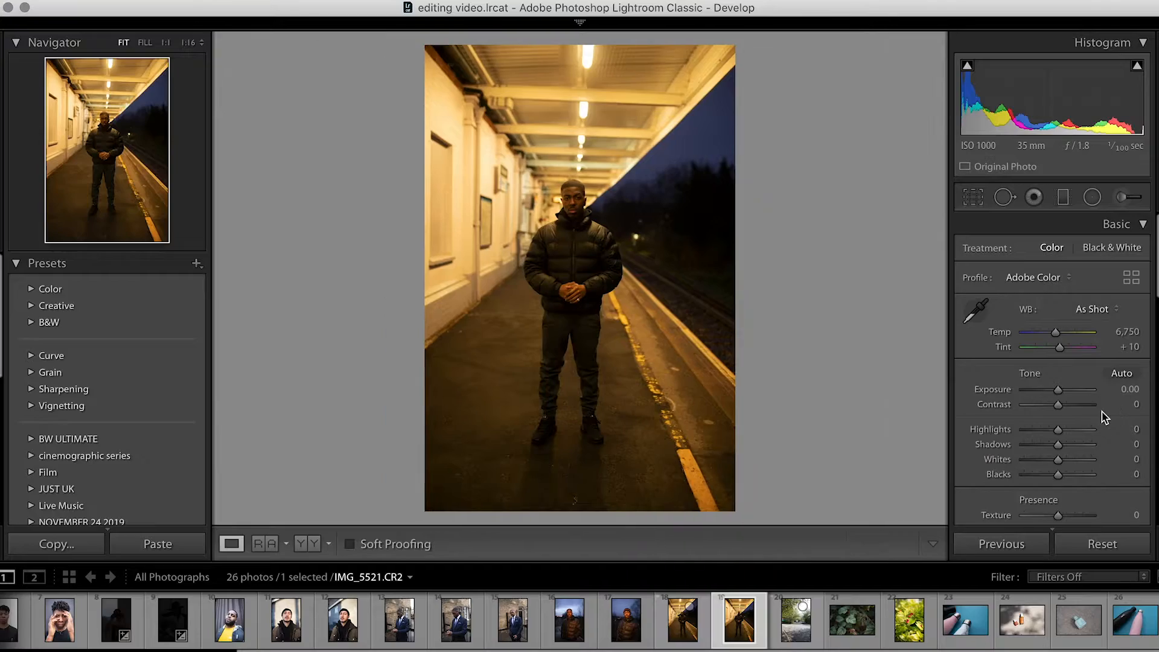
Step: Widen the column of develop adjustments to its maximum and set the photo's exposure to +0.25
left_click_drag(1062, 396, 1035, 399)
left_click_drag(947, 392, 845, 391)
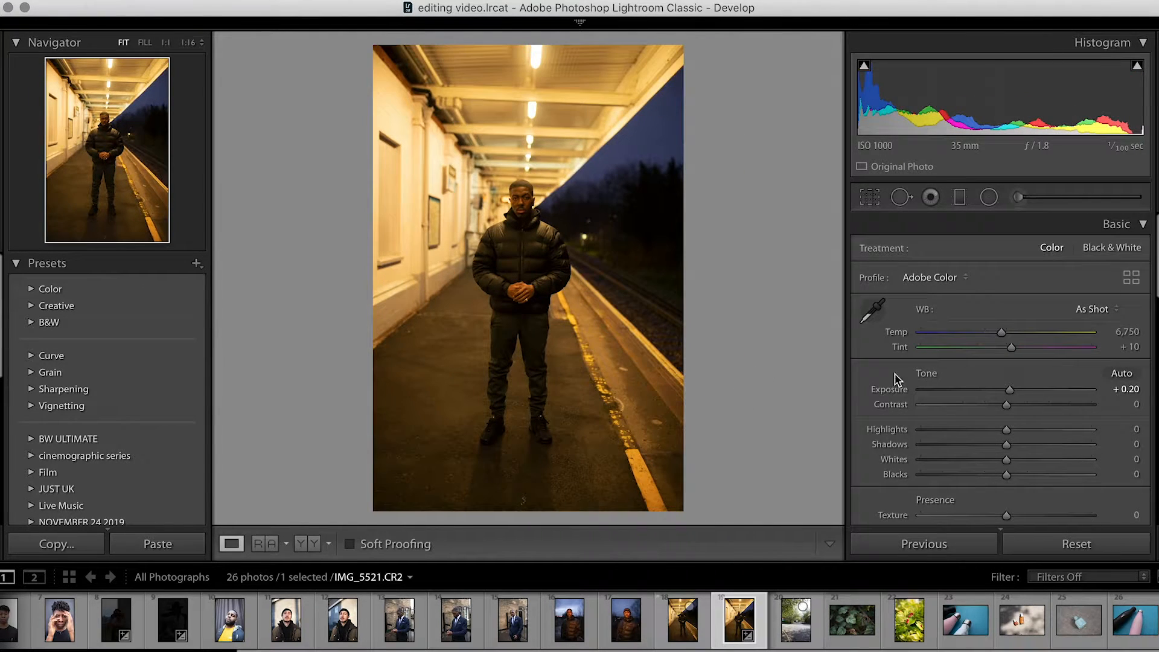
left_click_drag(1013, 396, 1013, 394)
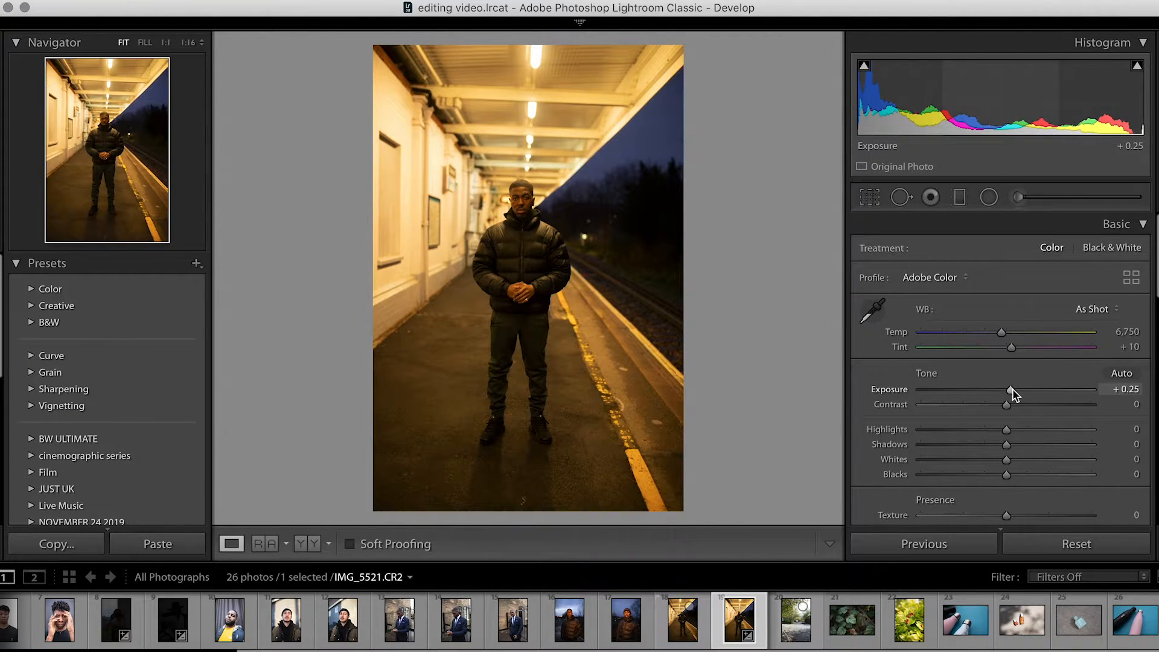
Step: Turn on Solo Mode from the Split Toning section to collapse the other develop sections, and turn Solo Mode off again
scroll(1146, 483, "down", 10)
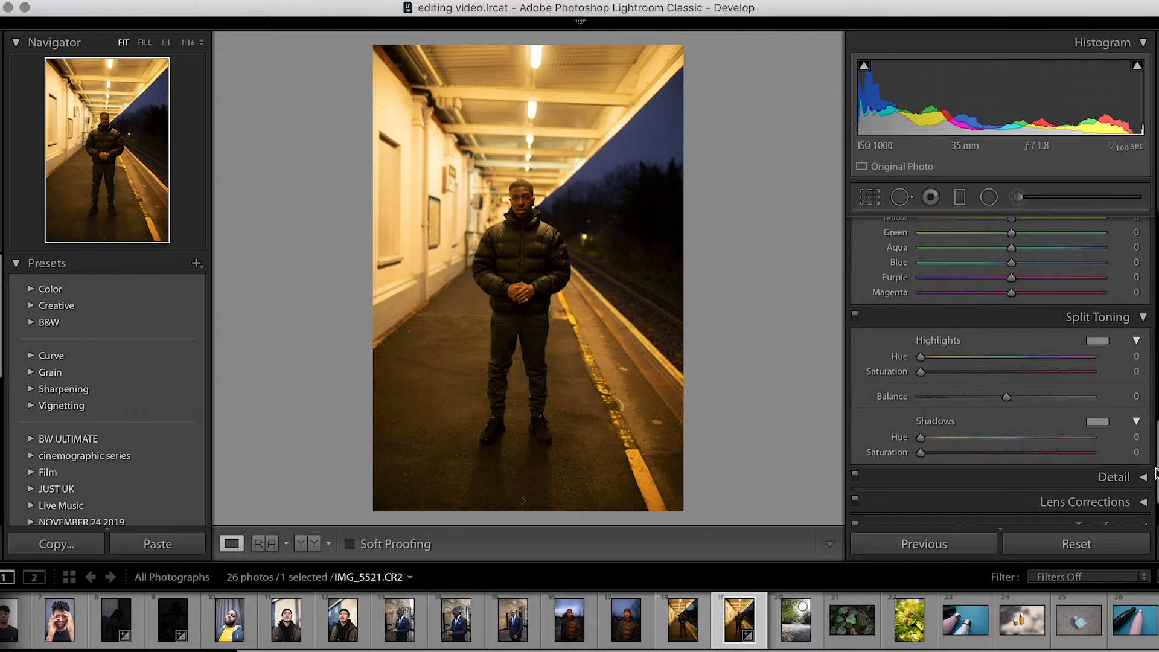
left_click_drag(1155, 468, 1155, 441)
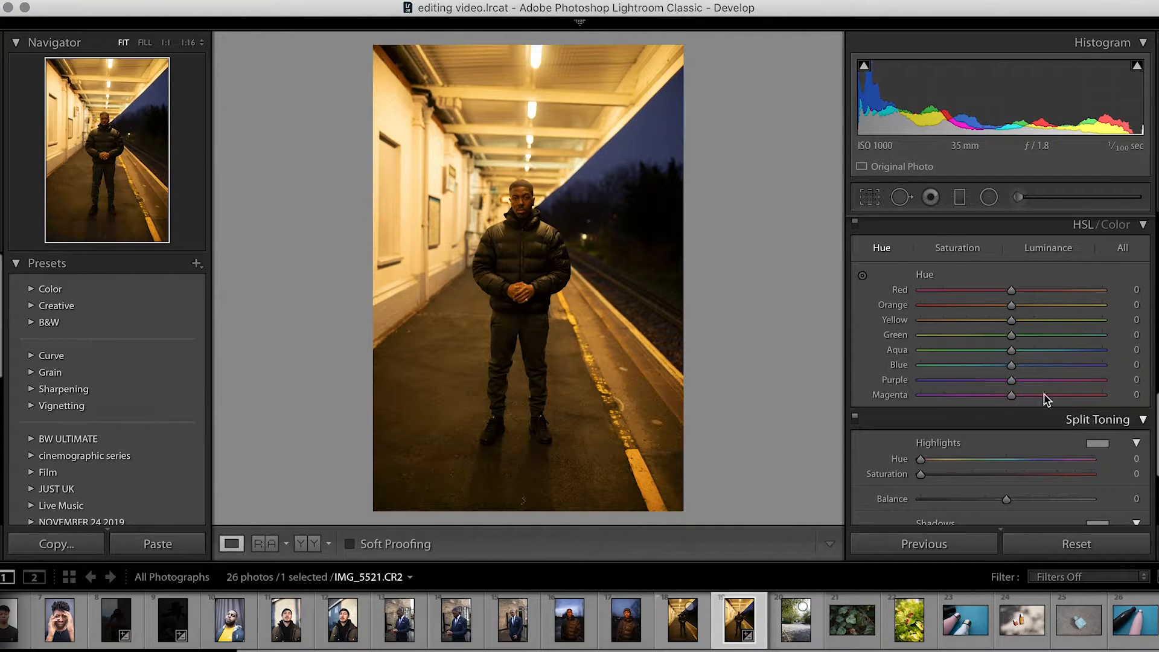
right_click(960, 423)
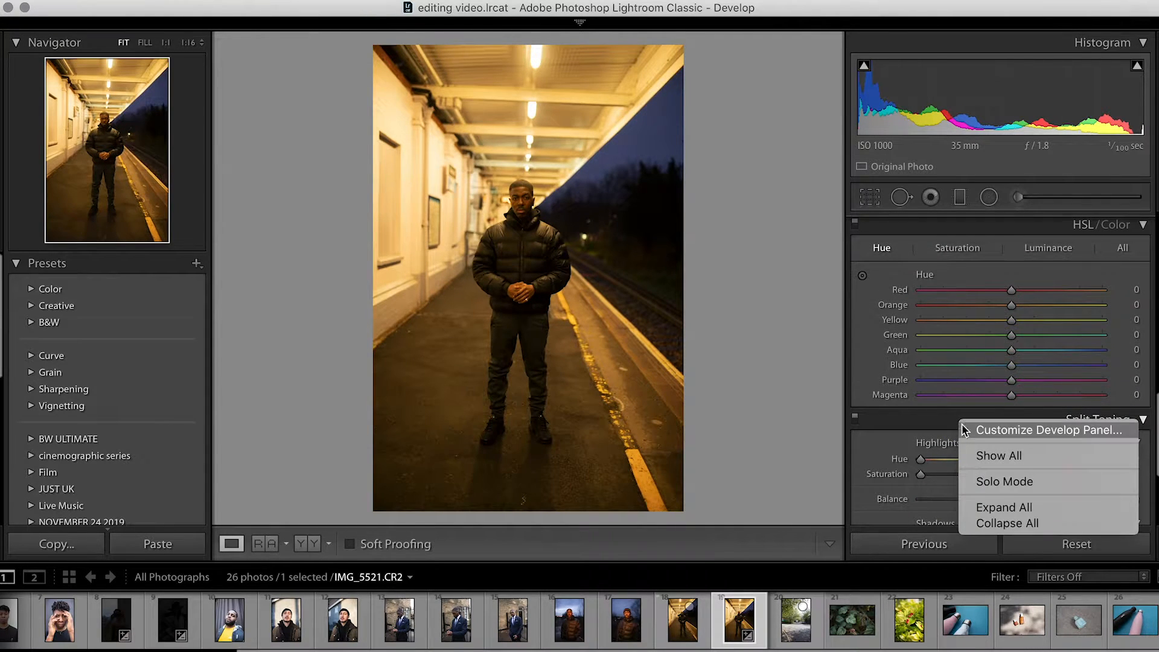
left_click(1014, 483)
left_click_drag(1153, 353, 1153, 241)
right_click(969, 293)
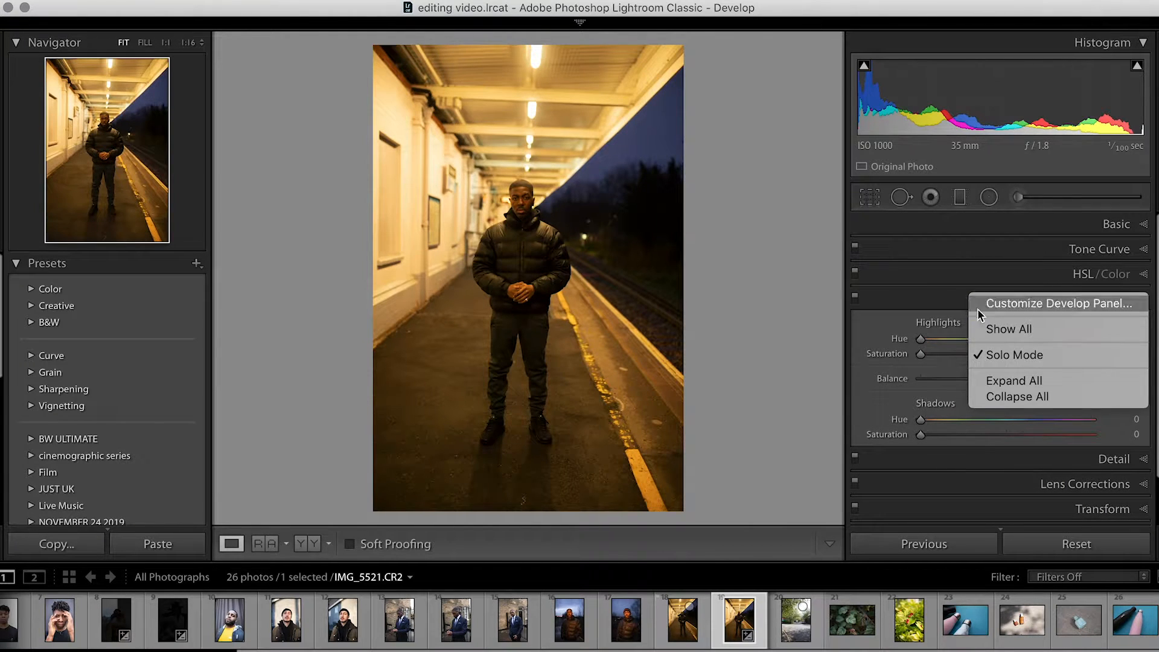
left_click(1009, 354)
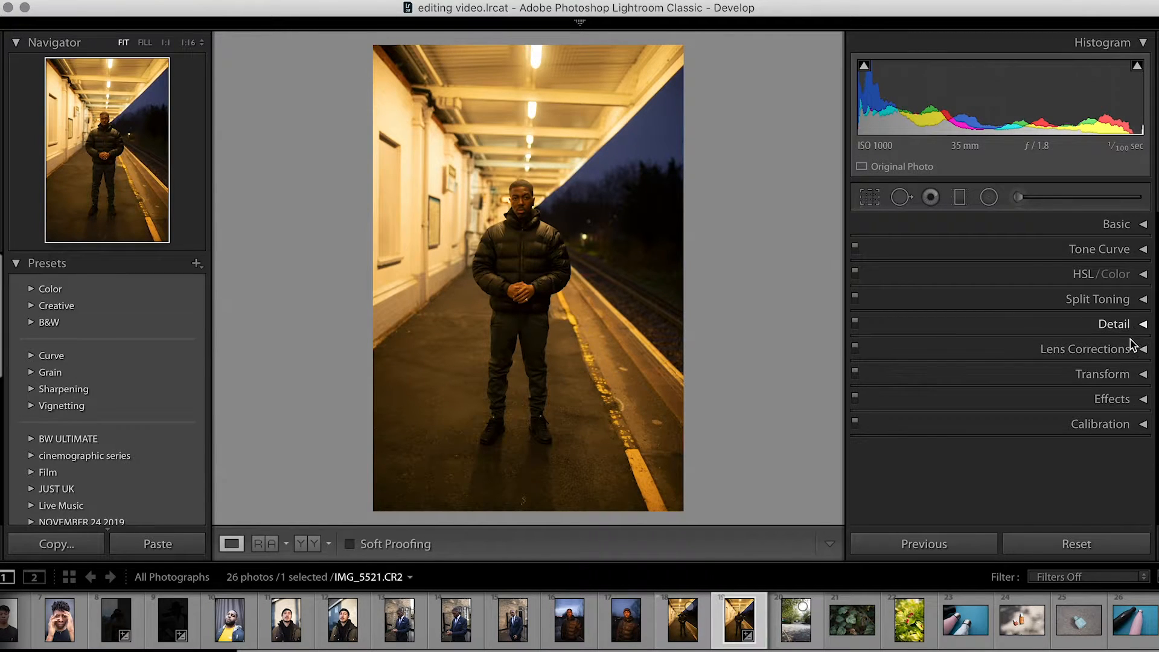
Step: Expand the Tone Curve section and bend the RGB curve with a lowered midtone point and a second point in the highlights
left_click(1134, 254)
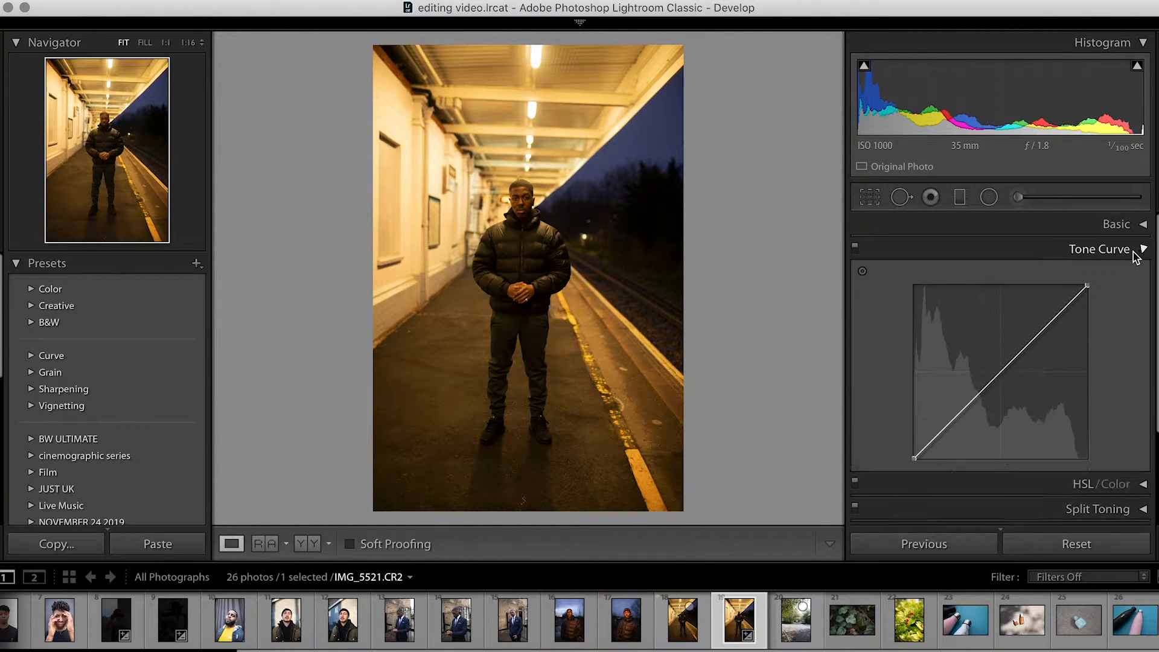
mouse_move(1005, 375)
left_mouse_down()
mouse_move(1008, 389)
mouse_move(987, 348)
mouse_move(1009, 387)
left_mouse_up()
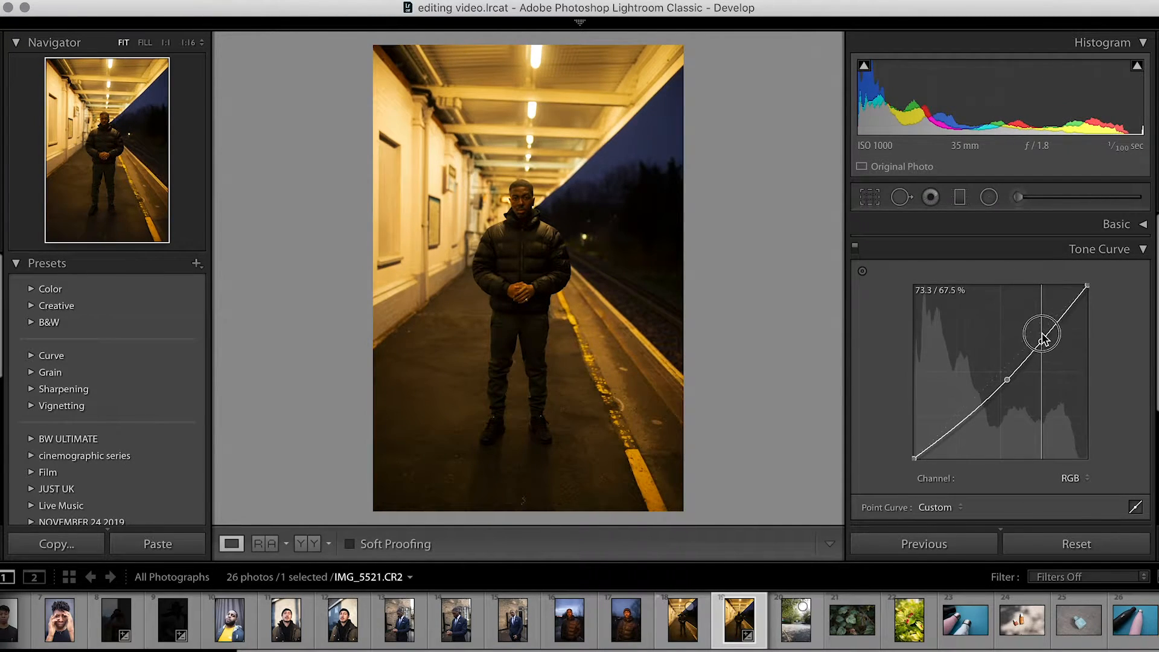
left_click_drag(1043, 337, 1039, 328)
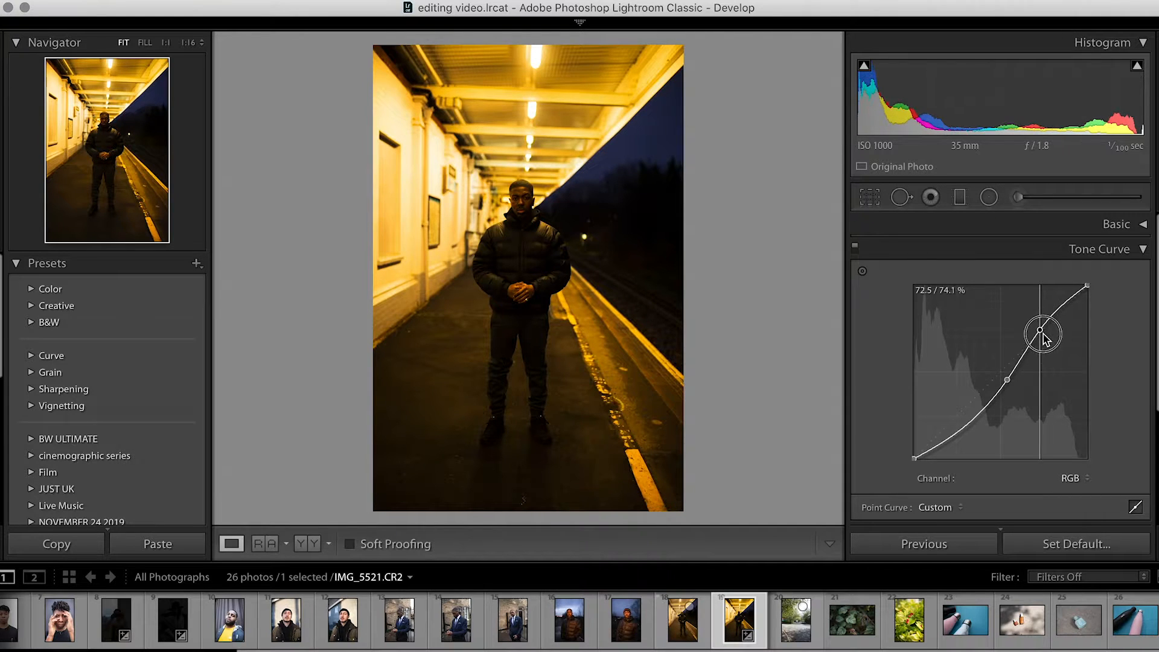
mouse_move(1049, 356)
left_mouse_down()
mouse_move(1048, 306)
mouse_move(1046, 438)
mouse_move(1047, 362)
mouse_move(1016, 463)
mouse_move(1044, 368)
mouse_move(1014, 447)
mouse_move(1062, 458)
mouse_move(1117, 452)
mouse_move(1095, 442)
mouse_move(1038, 359)
left_mouse_up()
Step: Expand the Split Toning section of the develop adjustments
scroll(1038, 359, "down", 3)
left_click(1139, 381)
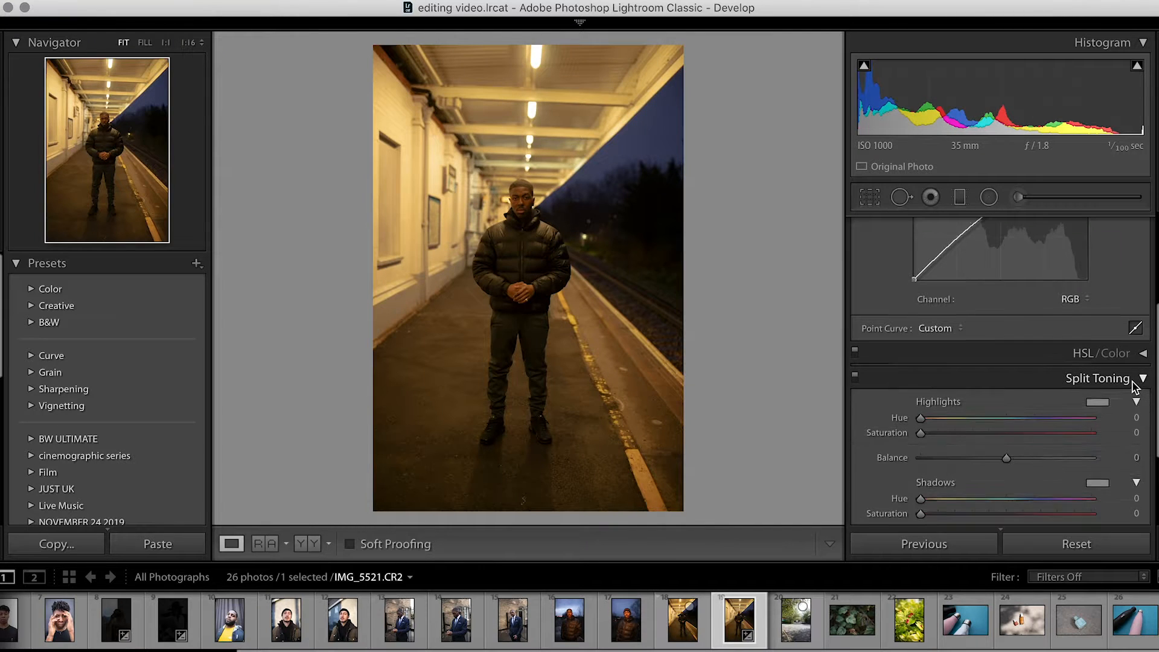
Step: Preview the split-toning highlight hues at full saturation and set the highlights hue to 217
scroll(1138, 380, "down", 3)
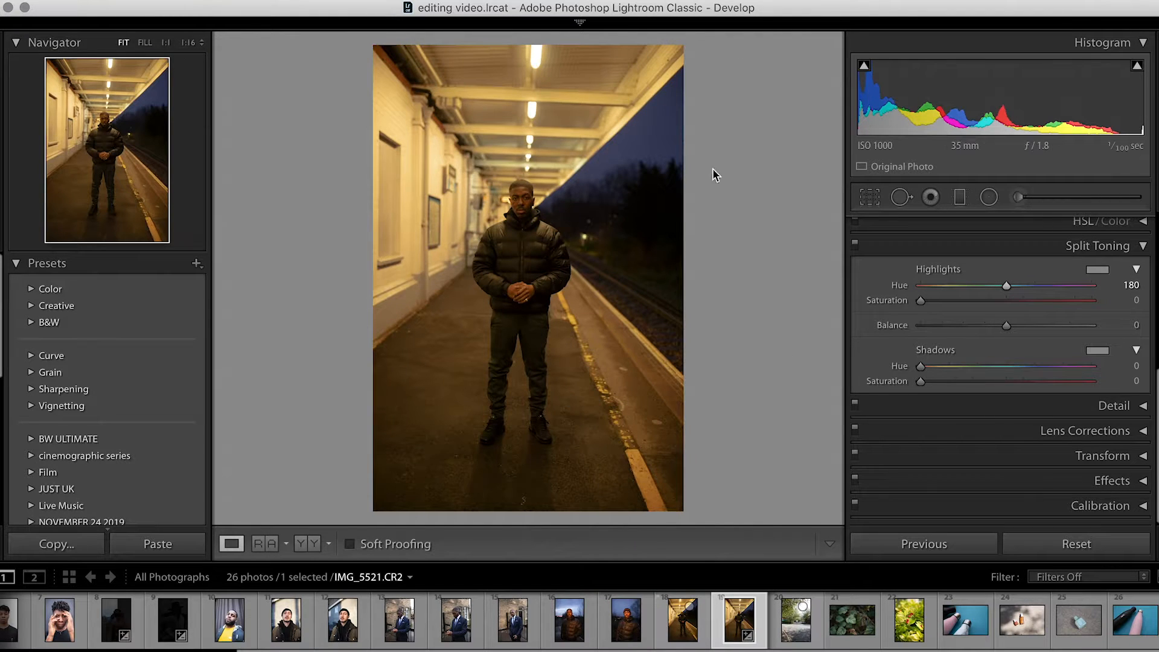
mouse_move(921, 300)
left_mouse_down()
mouse_move(1099, 313)
mouse_move(905, 302)
left_mouse_up()
left_click(1009, 291, "alt")
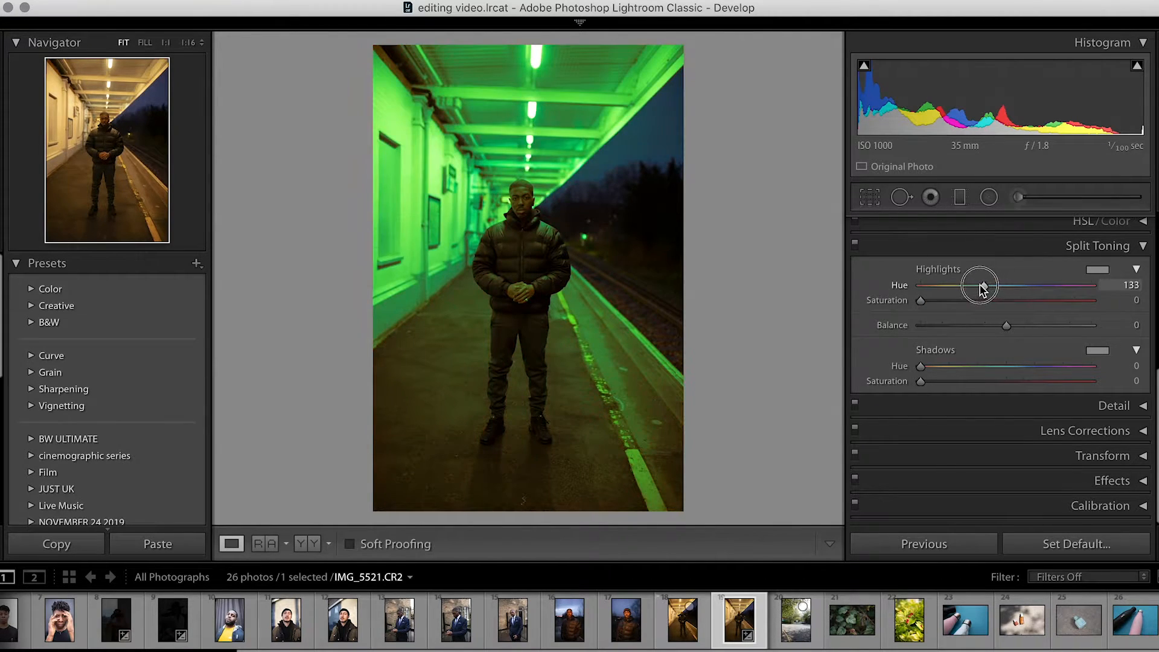
left_click_drag(981, 288, 1024, 290)
key("alt")
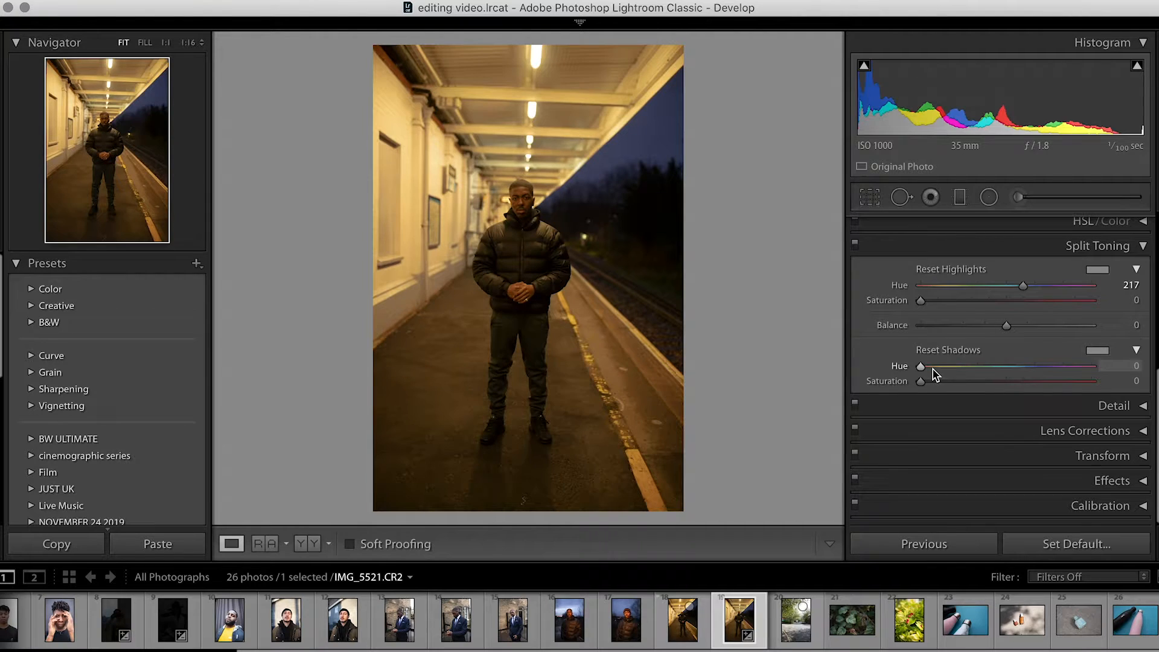
Step: Set the split-toning shadows hue to 213, highlights saturation to 46 and shadows saturation to about 26
left_click_drag(945, 374, 1022, 370)
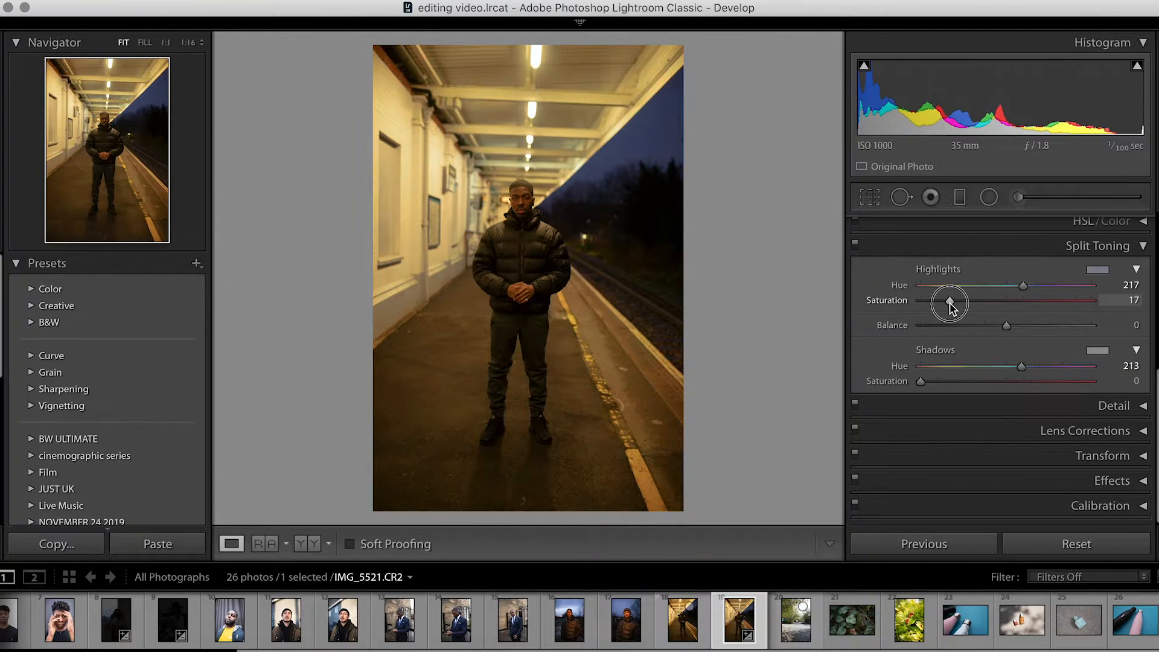
left_click_drag(951, 307, 1003, 309)
mouse_move(970, 381)
left_mouse_down()
mouse_move(981, 380)
mouse_move(962, 383)
left_mouse_up()
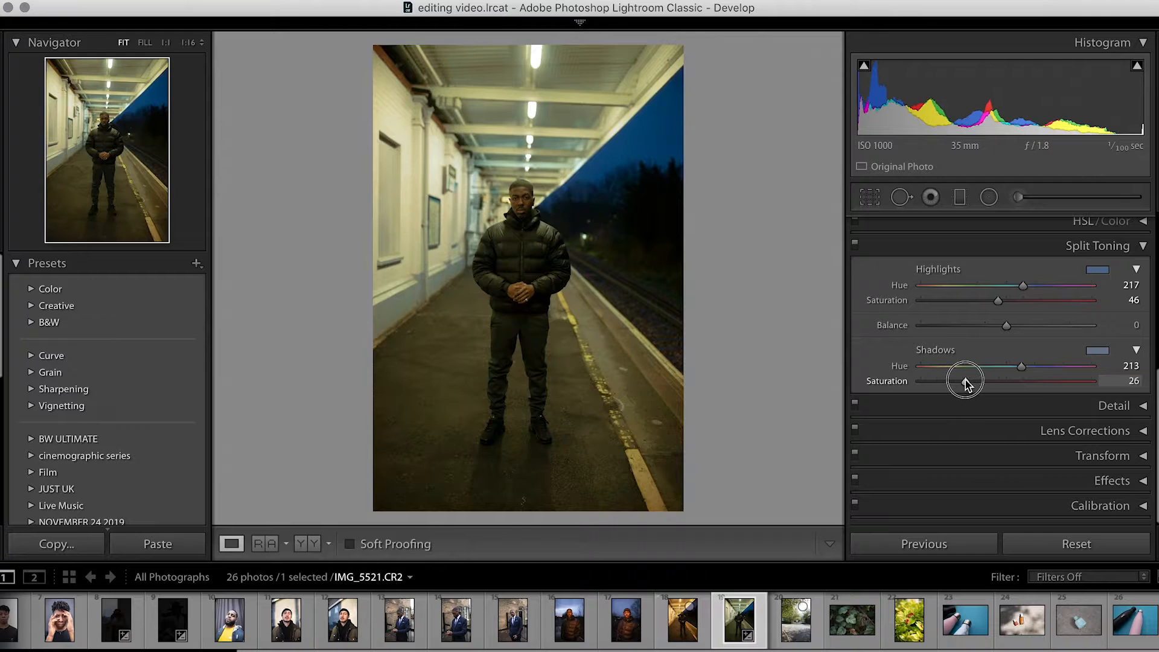
Step: Crop the station platform photo slightly inward from all sides around its centre, keeping the original aspect ratio
key("r")
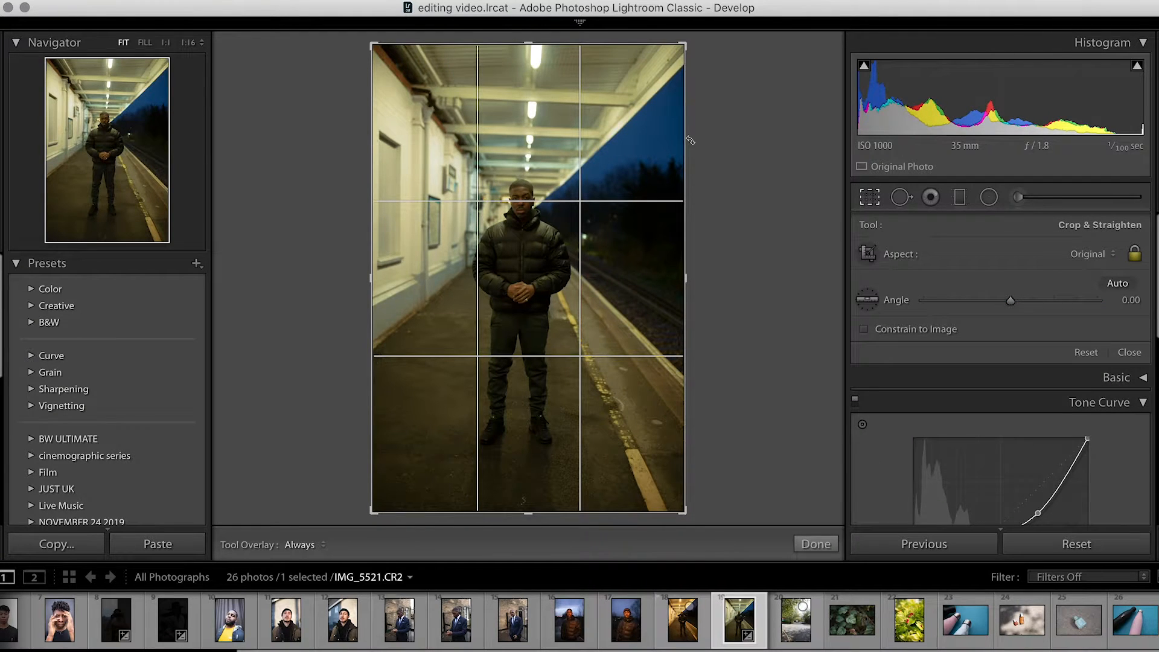
key("alt")
left_click_drag(682, 45, 662, 74)
left_click_drag(664, 72, 658, 77)
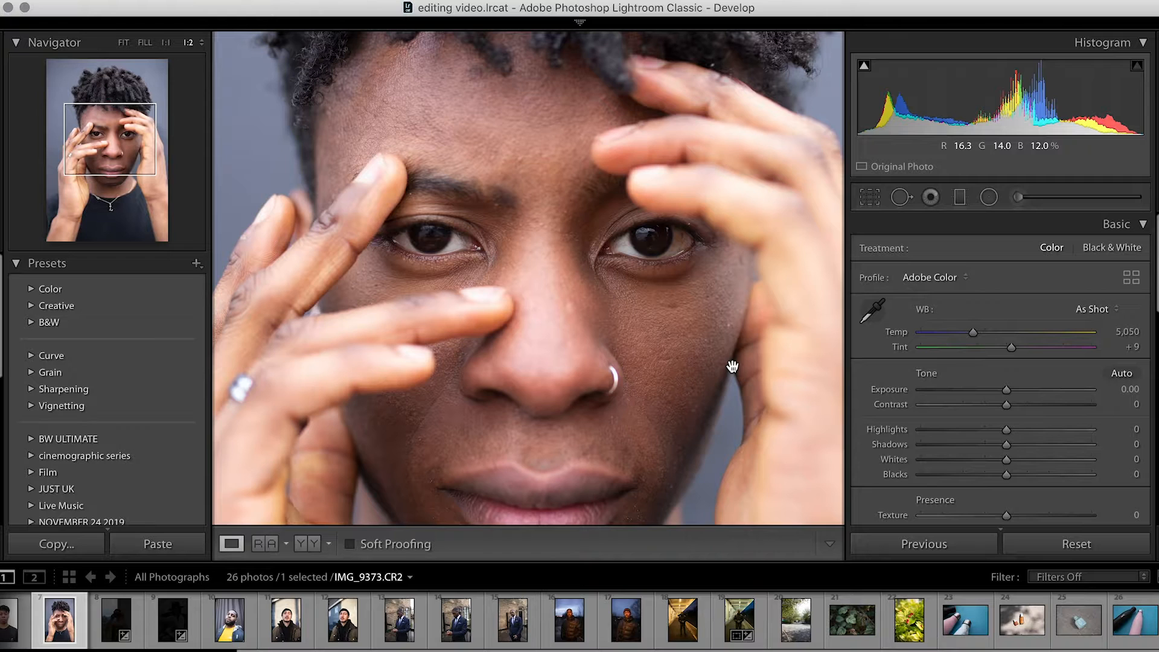
Step: Place four clone spots on the cheek in the close-up portrait with the Spot Removal tool at brush size 54
left_click(902, 197)
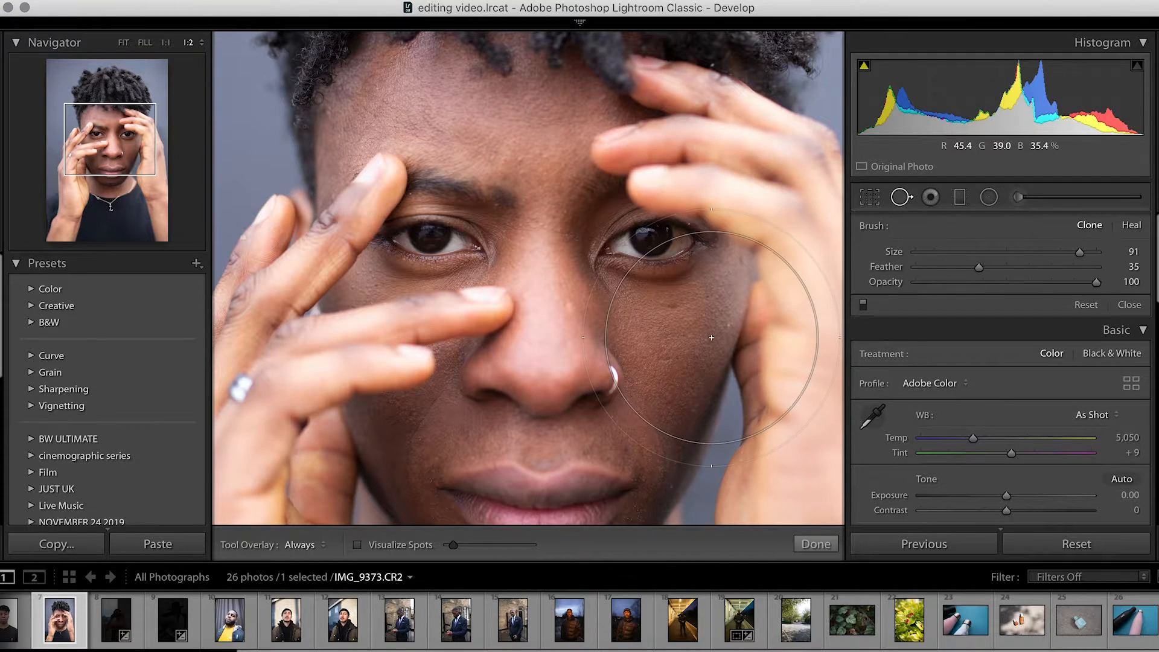
left_click(954, 252)
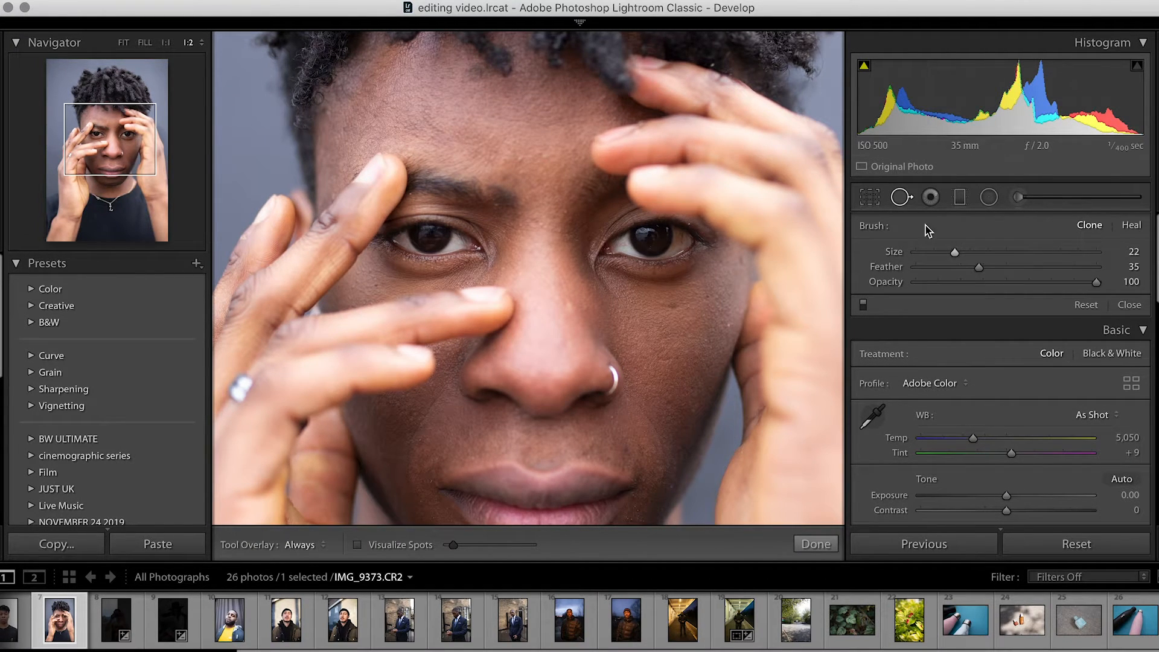
left_click_drag(954, 252, 1013, 252)
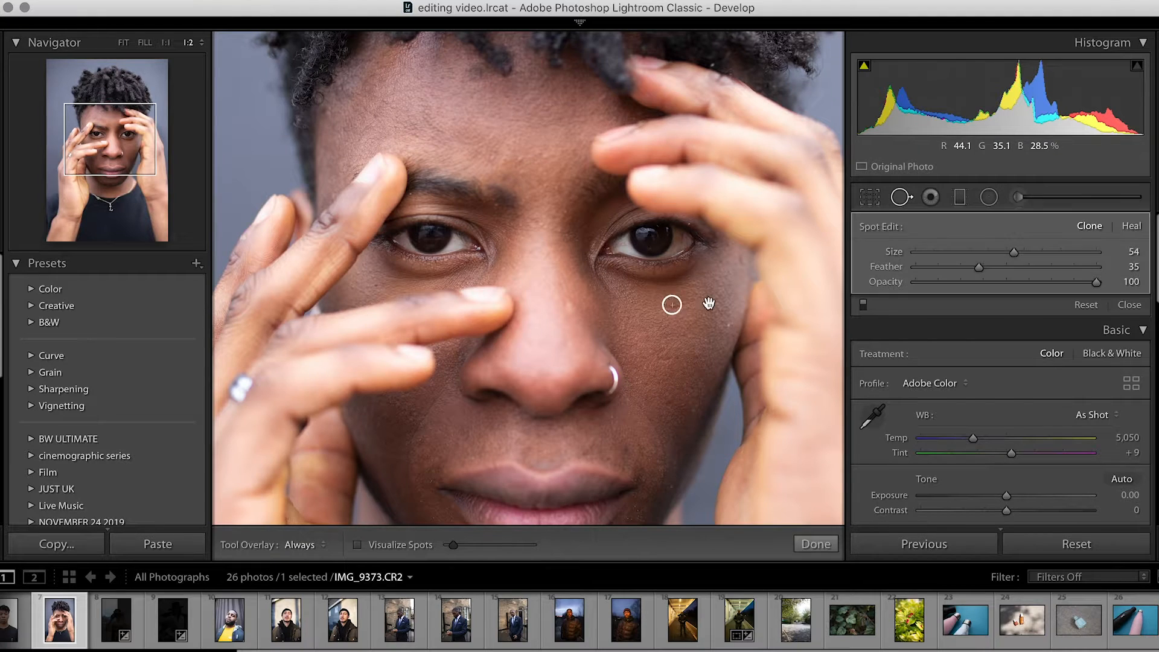
left_click(672, 304)
left_click(688, 308)
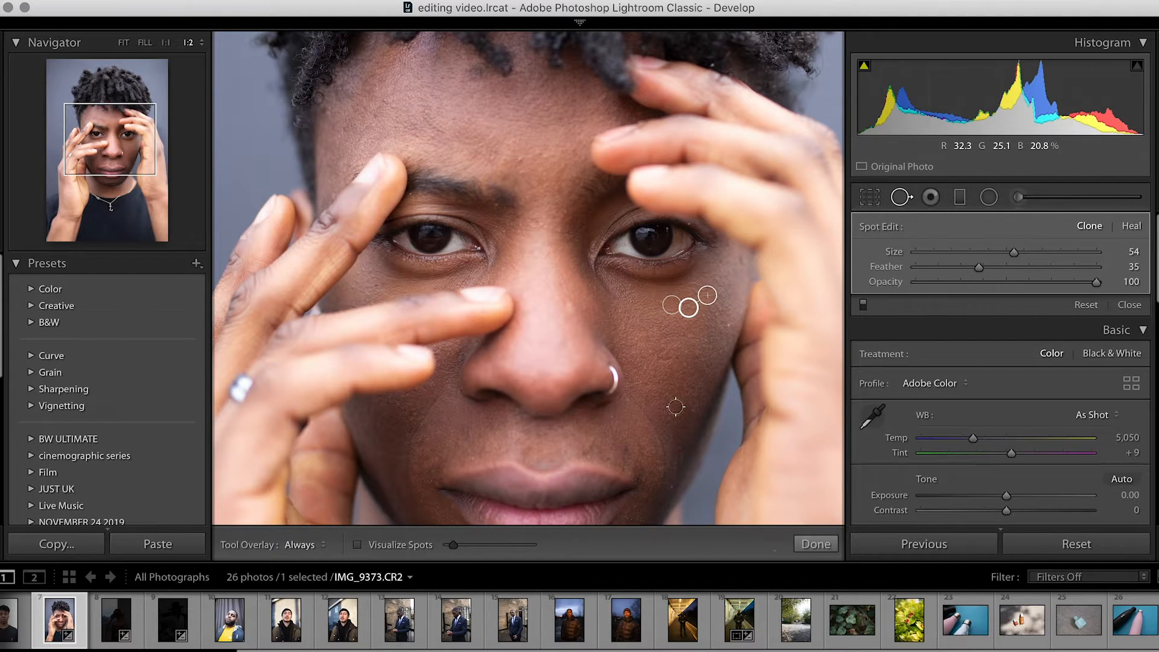
left_click(728, 324)
left_click(648, 378)
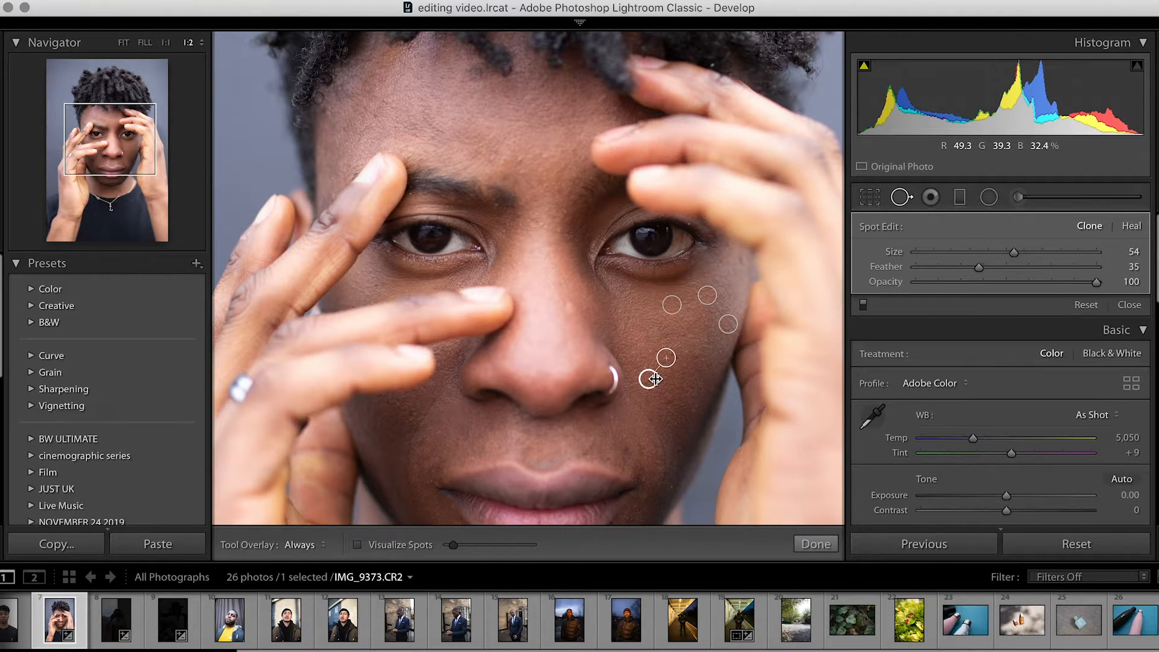
Step: Delete the four clone spots from the cheek one by one
left_click(666, 358, "alt")
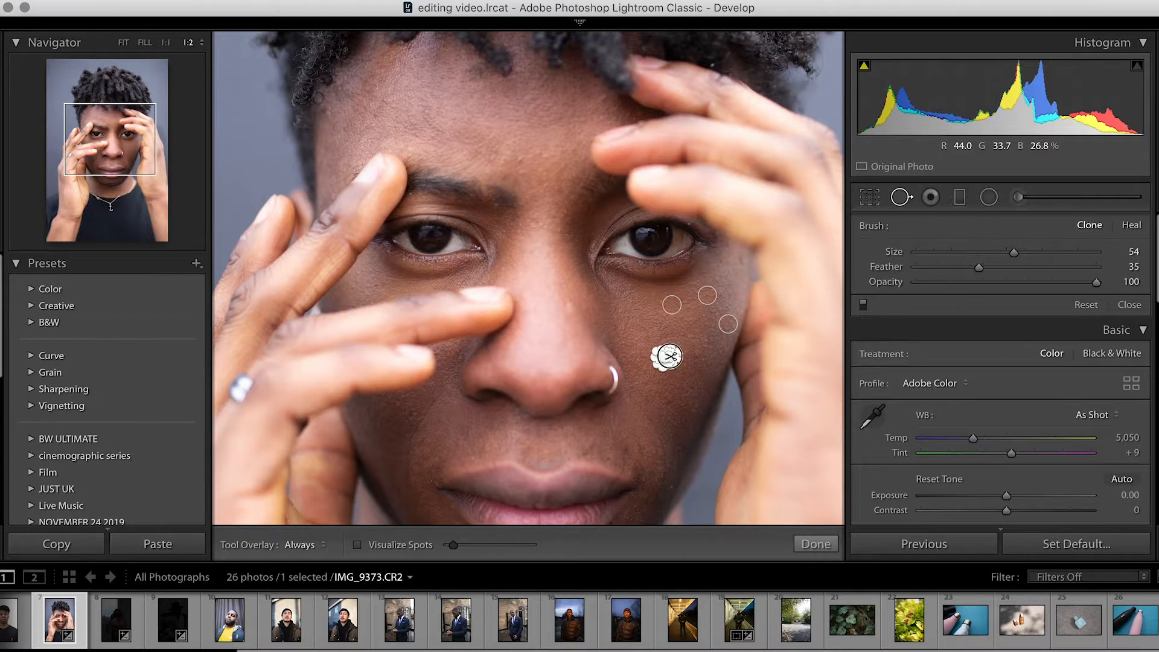
left_click(672, 304, "alt")
left_click(707, 295, "alt")
left_click(728, 325, "alt")
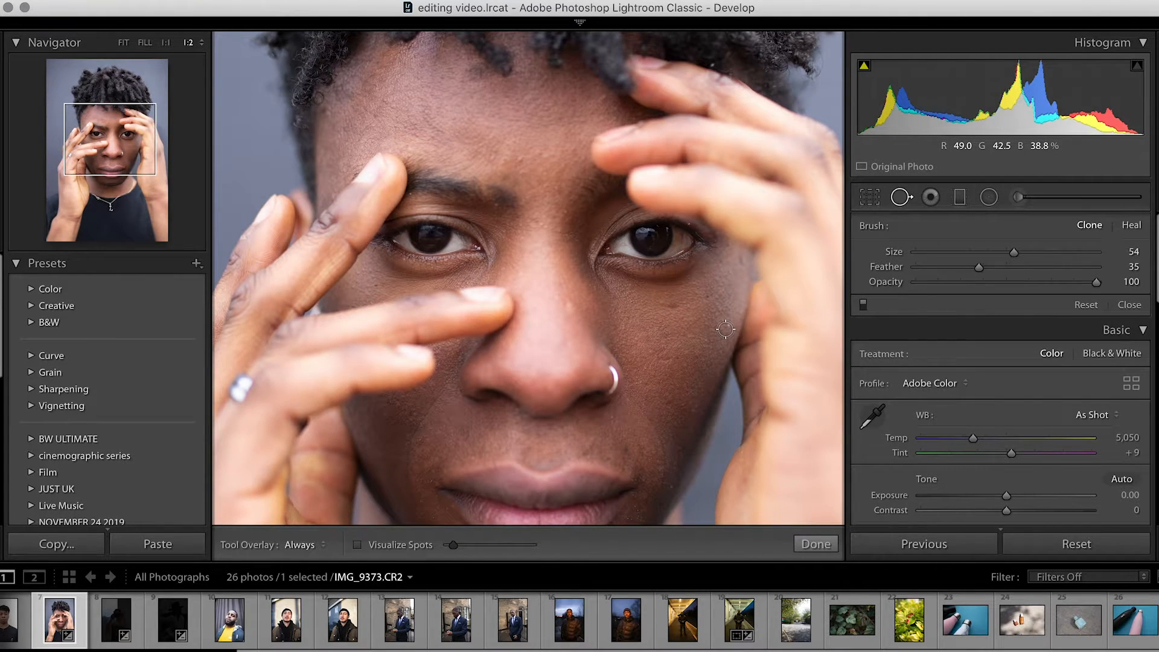
Step: Turn on Visualize Spots for the close-up portrait and raise its threshold slightly
left_click(357, 545)
mouse_move(453, 545)
left_mouse_down()
mouse_move(510, 549)
mouse_move(443, 551)
left_mouse_up()
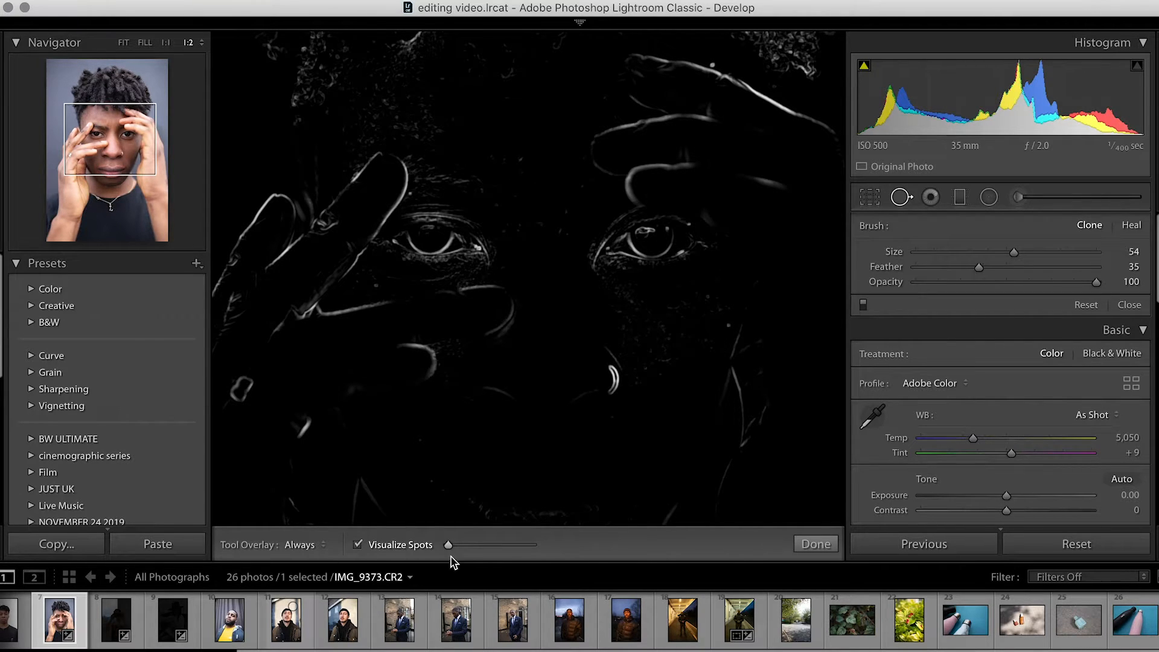
left_click_drag(452, 545, 465, 545)
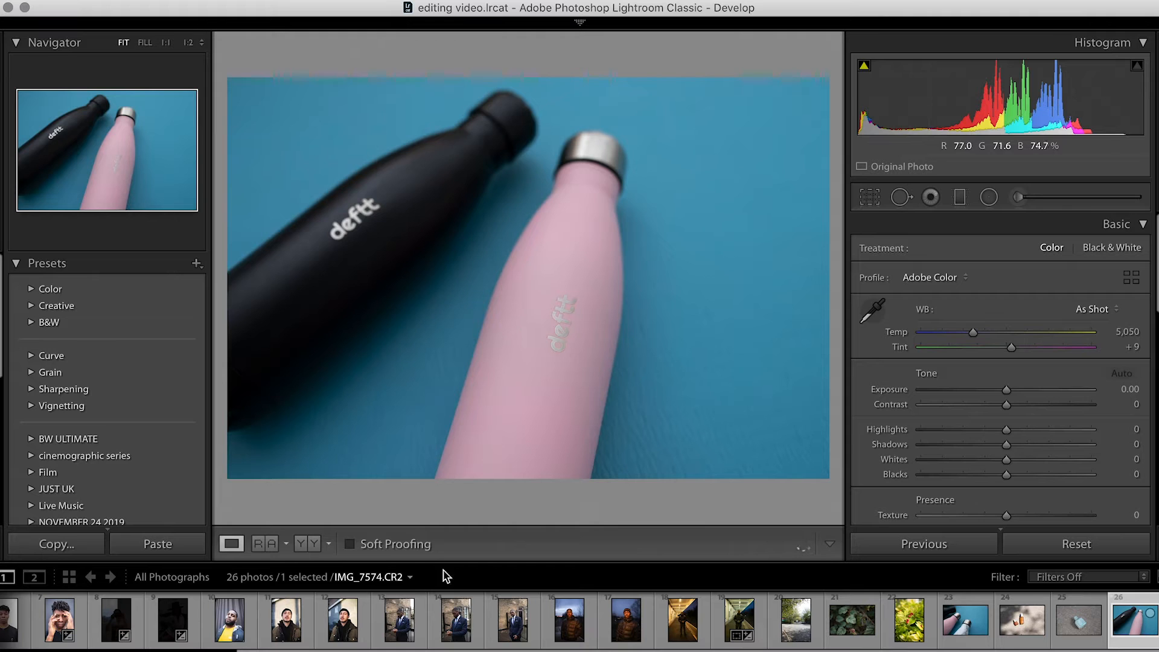
Step: Raise the Visualize Spots threshold to near maximum and clone out specks on the pink and black bottles at brush size 75
left_click(902, 196)
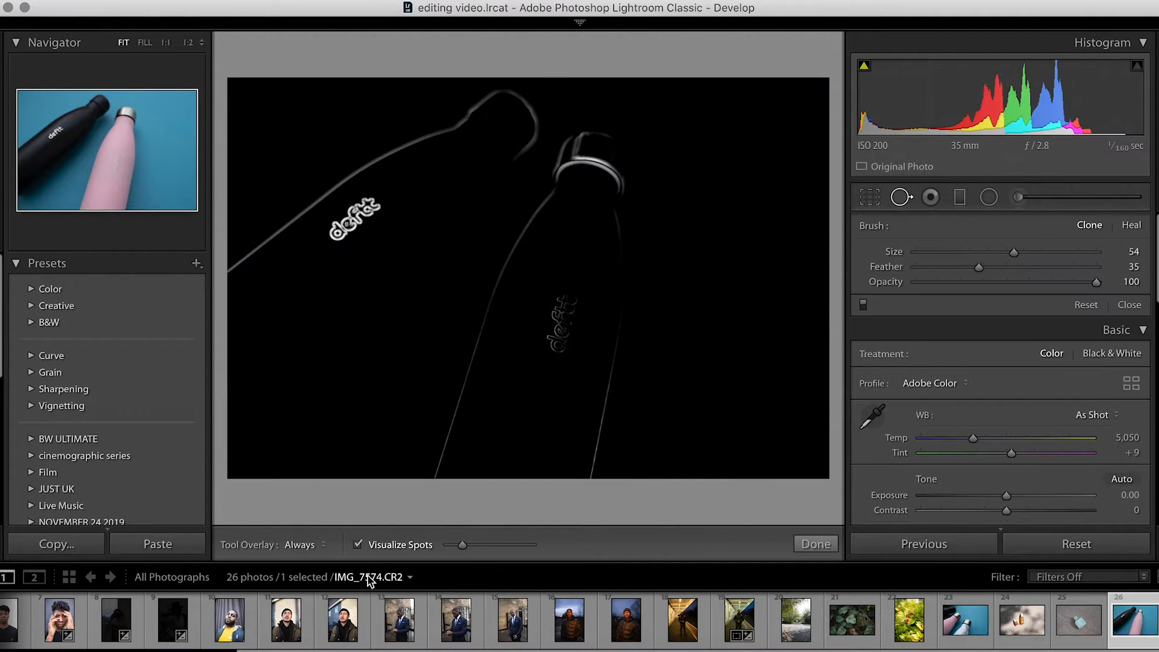
left_click_drag(463, 545, 534, 547)
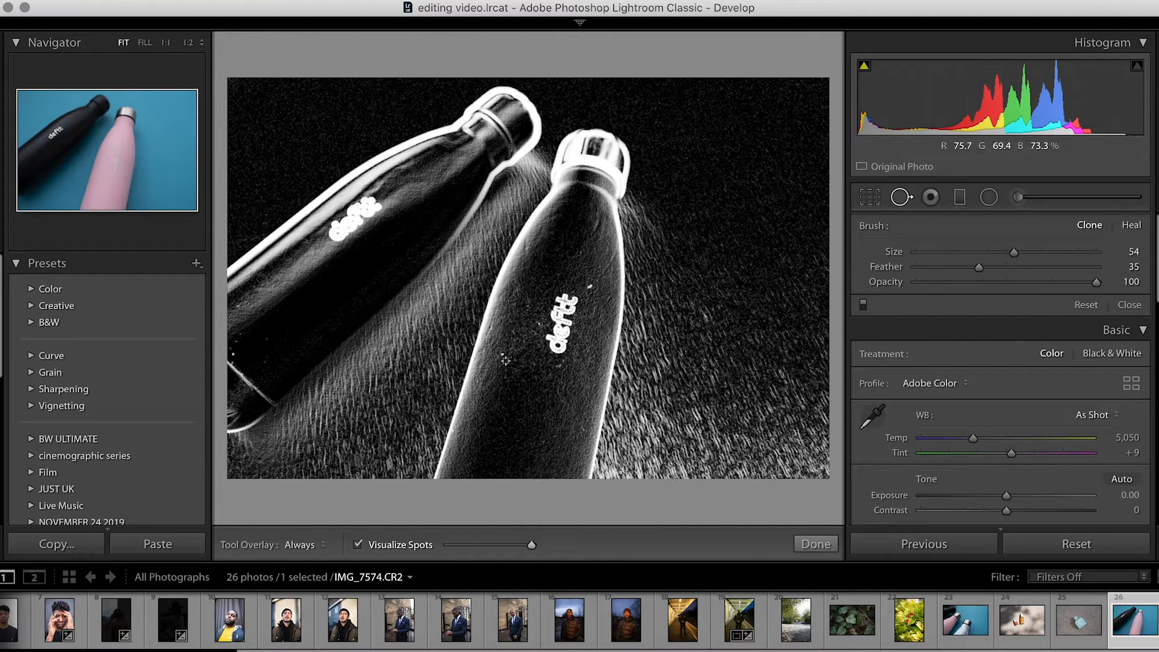
left_click(1051, 252)
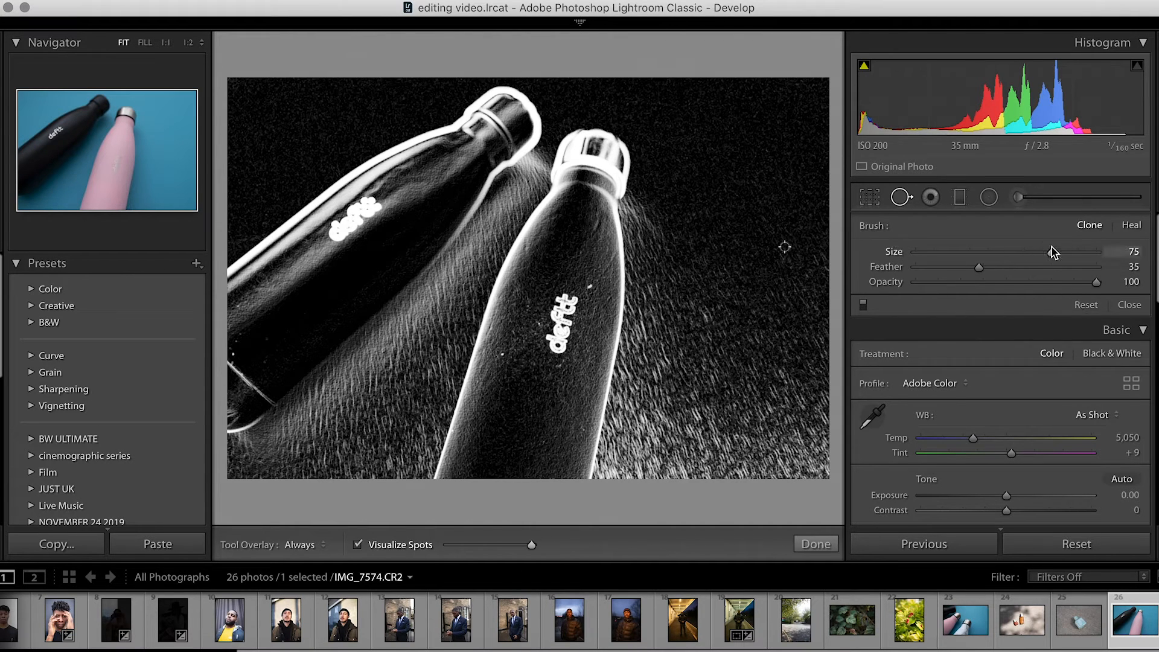
left_click(503, 354)
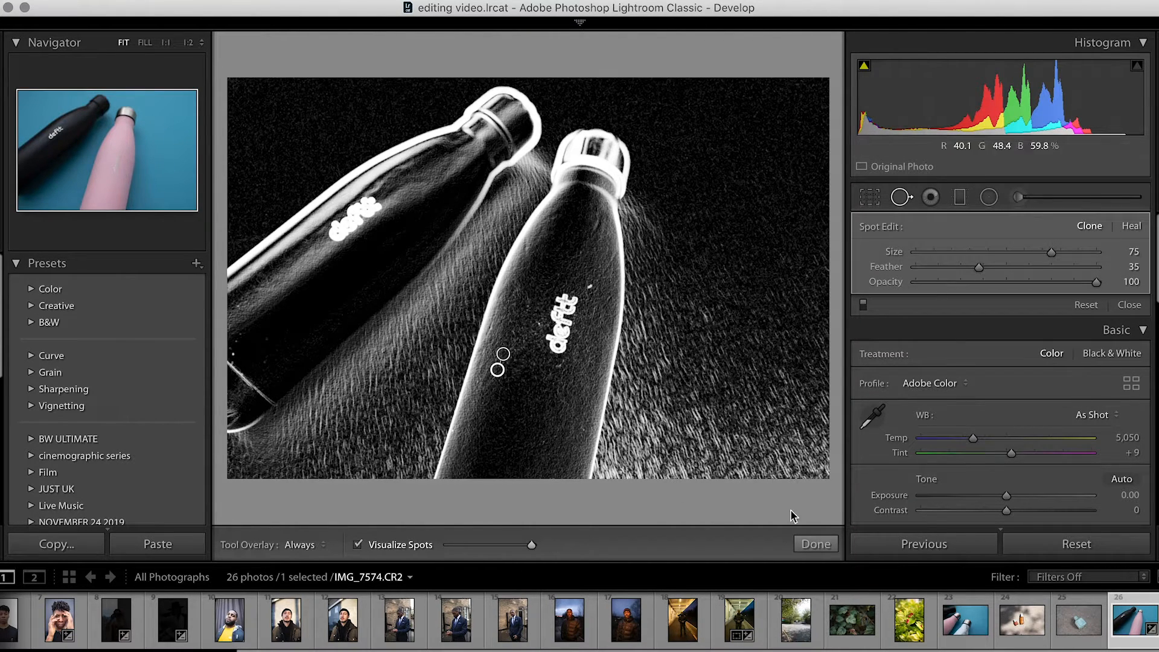
left_click(250, 343)
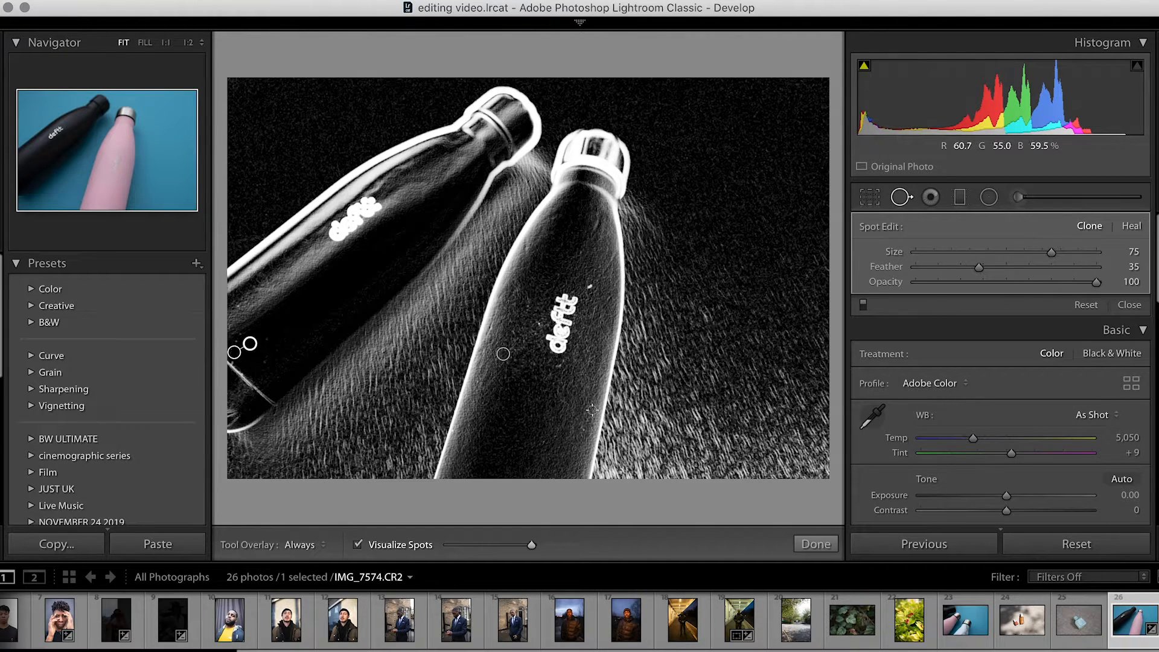
left_click(815, 544)
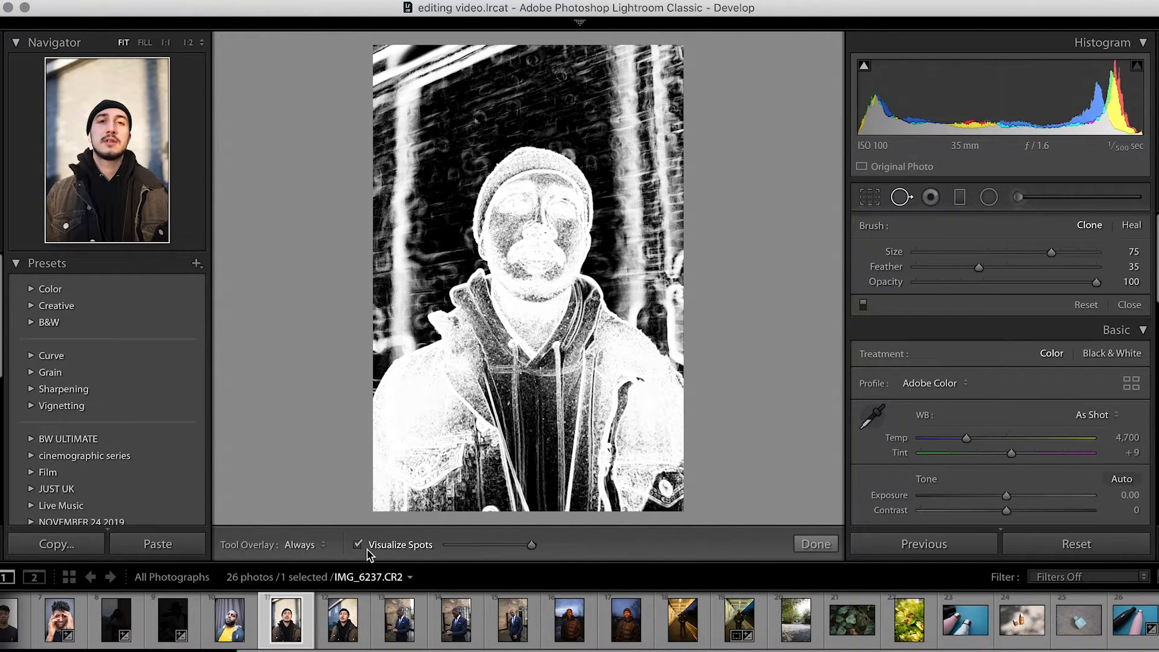
Step: Turn off Visualize Spots, clone a straight strip over the wall's dark vertical band at size 86, and move its source to the opposite side
left_click(367, 549)
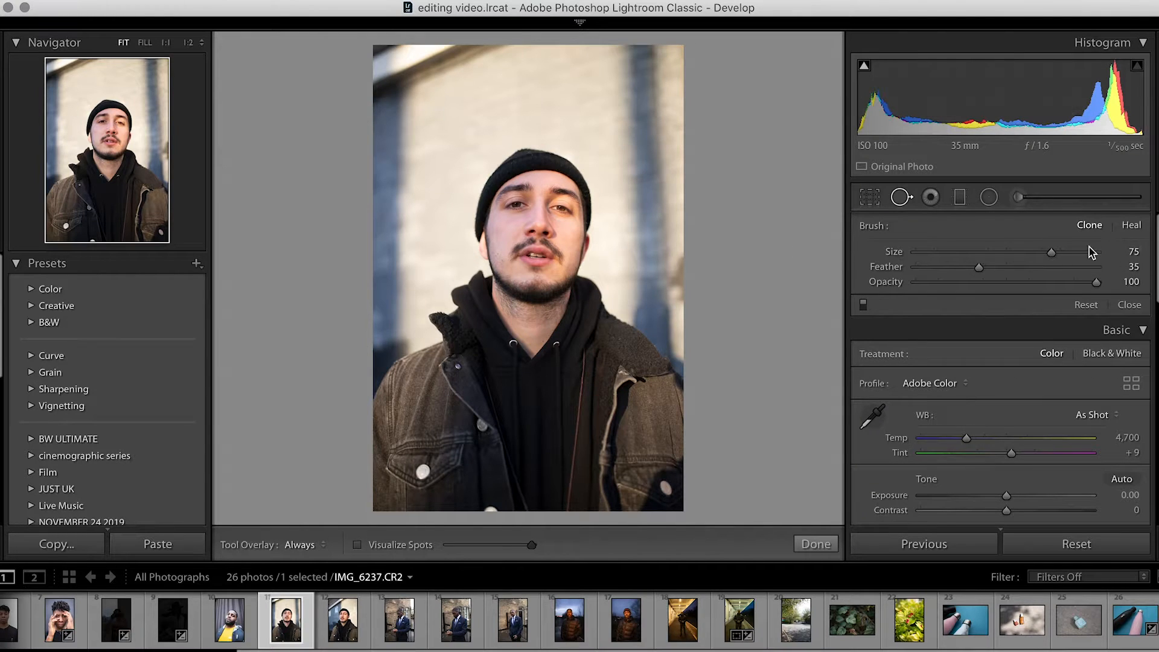
left_click_drag(1092, 252, 1071, 253)
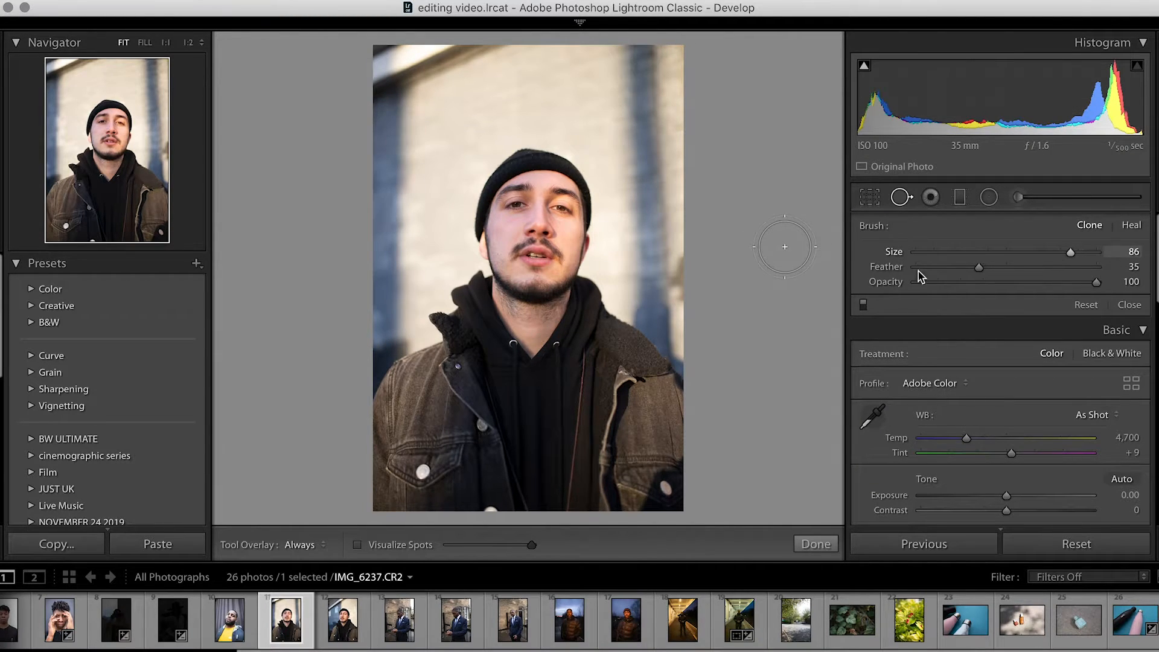
left_click(642, 63)
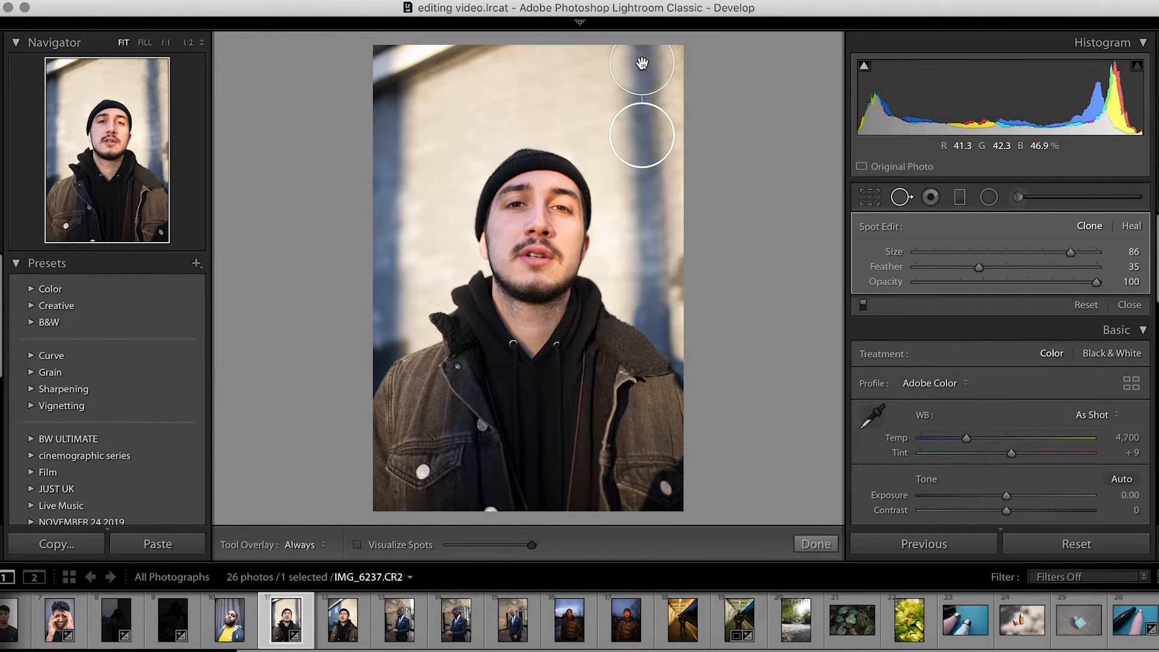
left_click(652, 270, "shift")
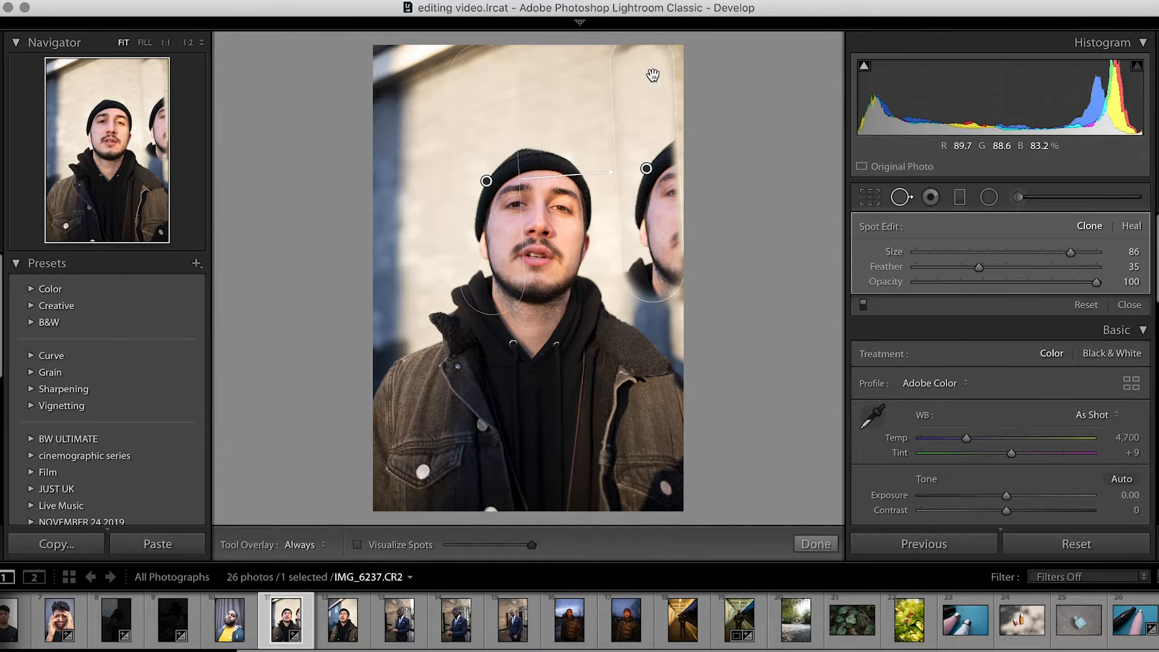
mouse_move(490, 171)
left_mouse_down()
mouse_move(429, 171)
mouse_move(427, 184)
left_mouse_up()
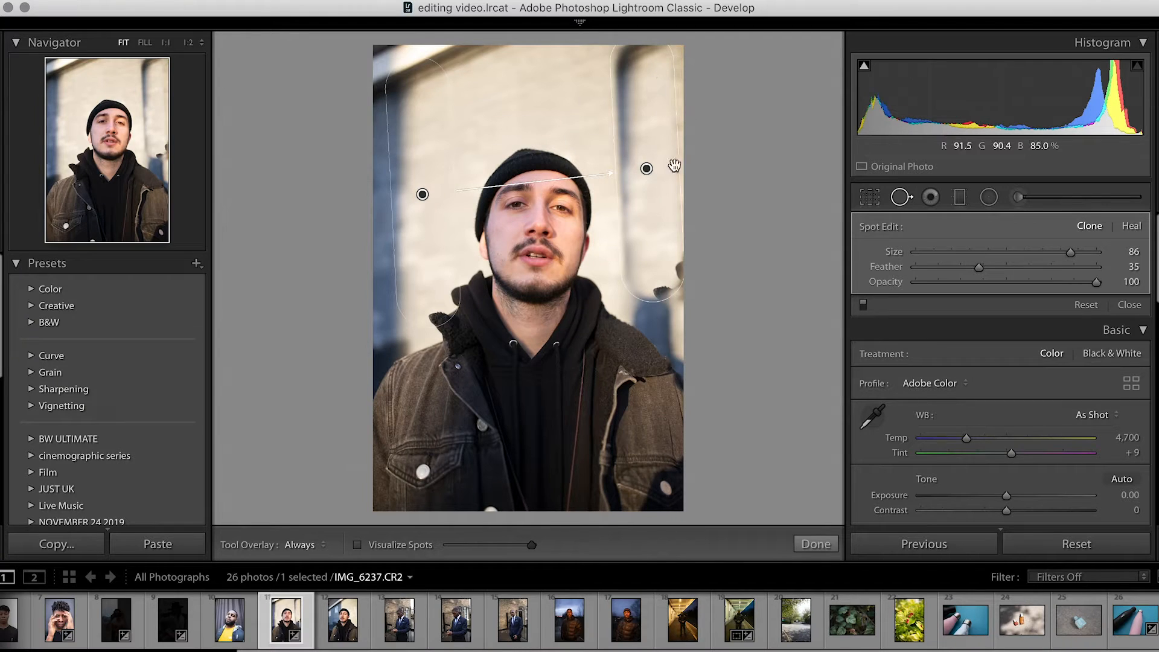
left_click_drag(548, 82, 558, 336)
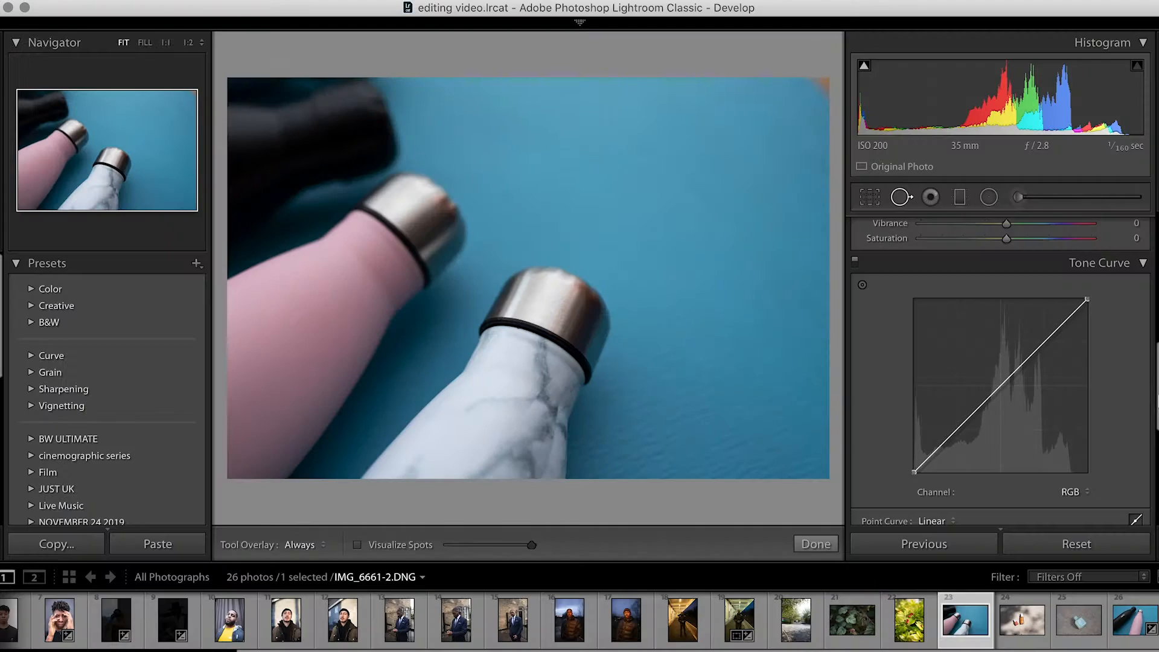
Step: Expand the HSL/Color section for the bottle photo and turn the targeted adjustment for Hue on and off
scroll(1002, 362, "down", 3)
left_click(1132, 341)
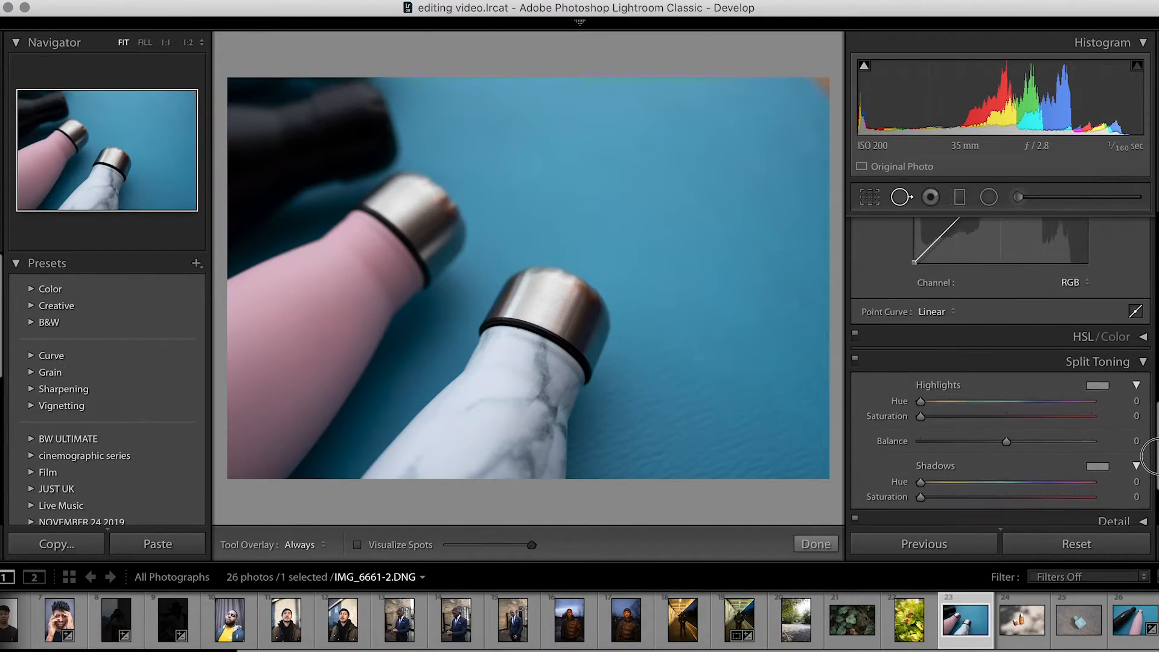
left_click(1128, 321)
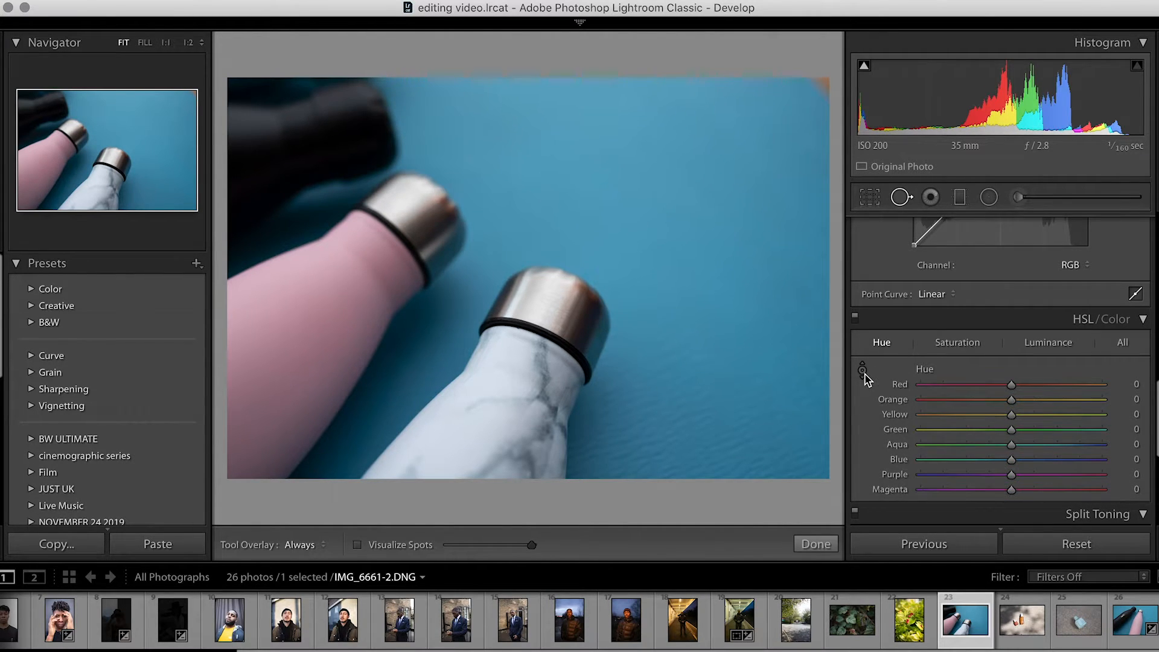
scroll(865, 379, "down", 4)
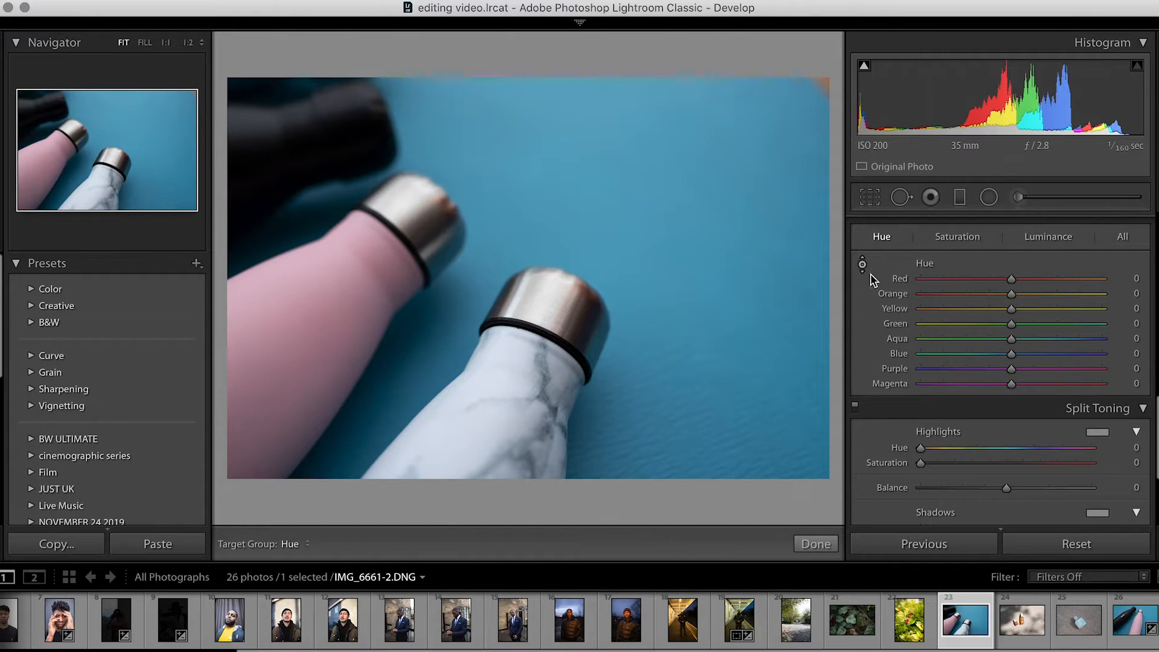
left_click(862, 264)
left_click(862, 263)
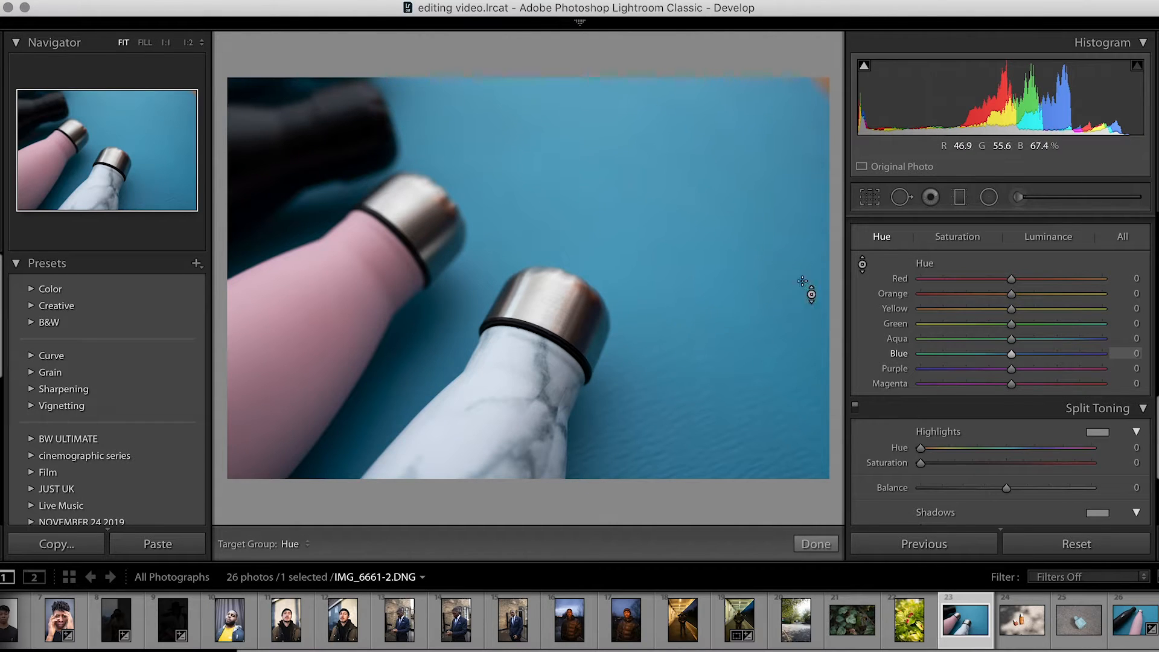
left_click(863, 265)
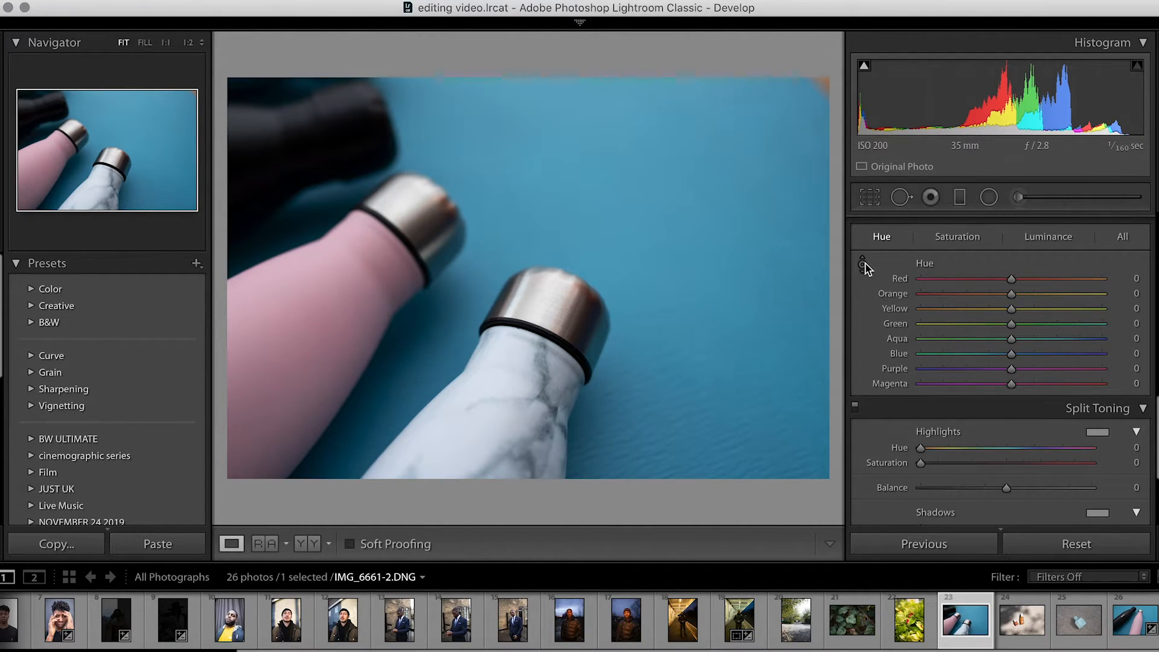
Step: Raise the blue background's saturation by using the HSL targeted adjustment for Saturation directly on the bottle photo
scroll(990, 419, "up", 2)
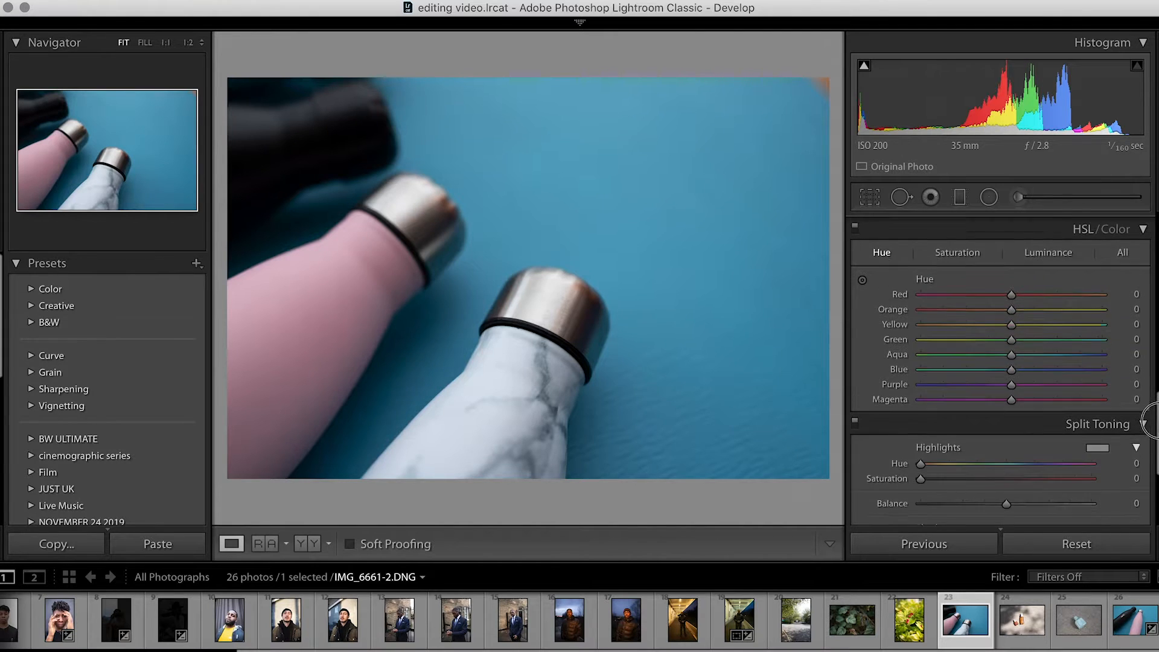
left_click(959, 276)
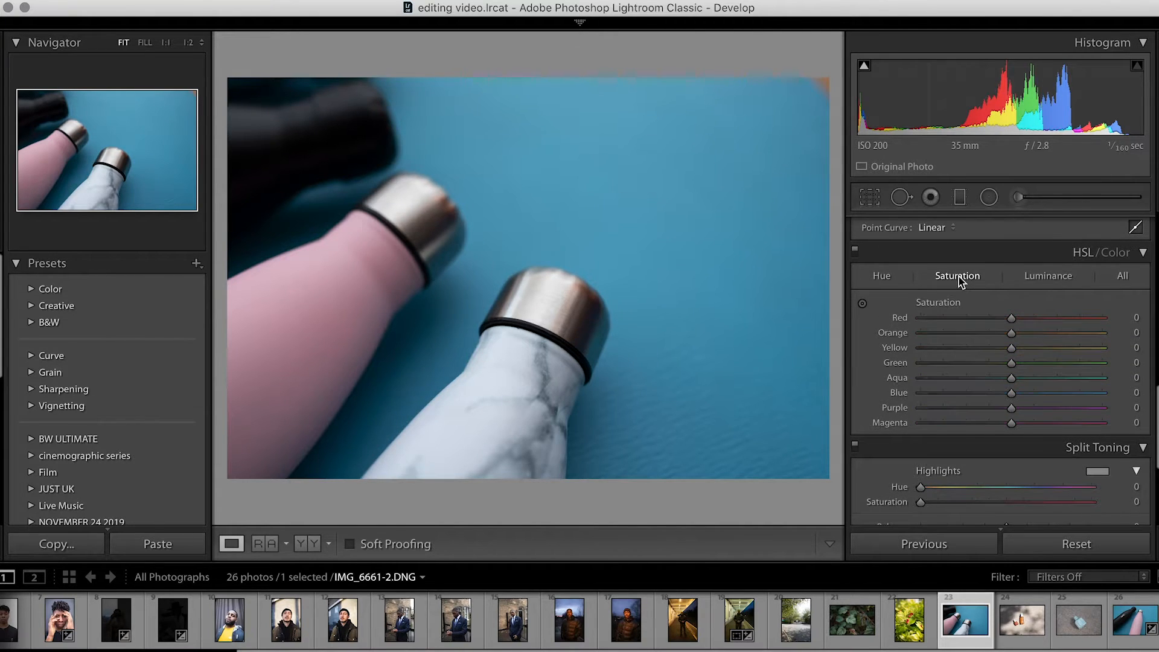
left_click(861, 305)
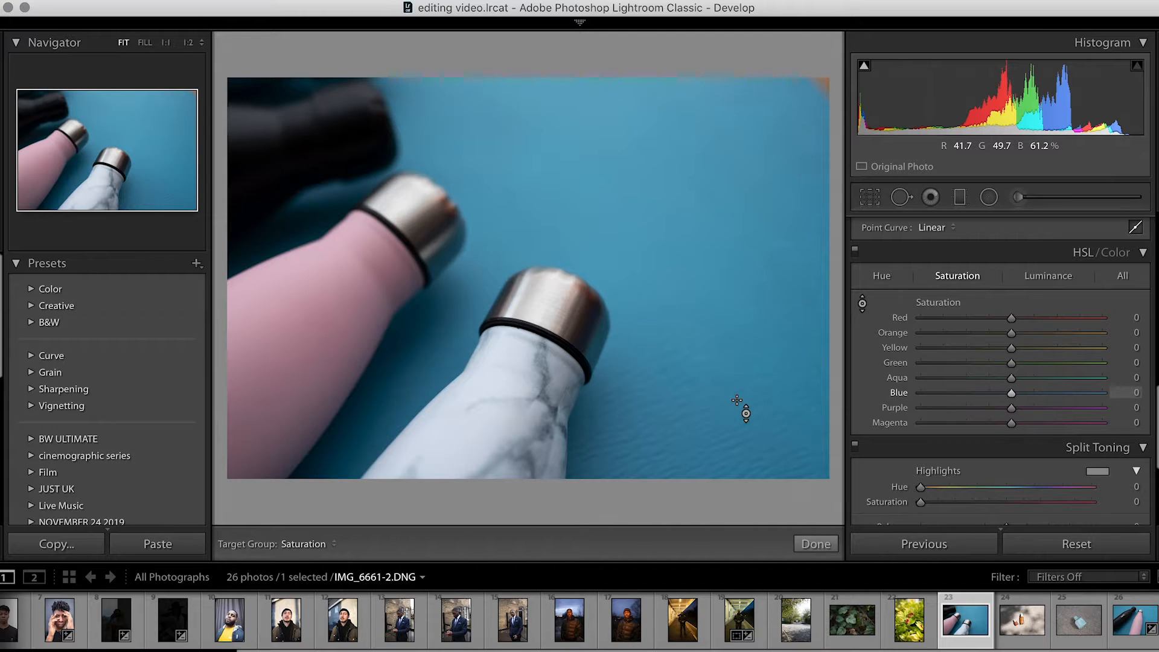
mouse_move(684, 294)
left_mouse_down()
mouse_move(684, 200)
mouse_move(684, 363)
mouse_move(685, 151)
mouse_move(685, 338)
mouse_move(684, 254)
mouse_move(676, 282)
left_mouse_up()
Step: Brighten the pink bottle with the Luminance targeted adjustment, then set Red to +100 and Magenta to +63 and close the tool
left_click(1050, 276)
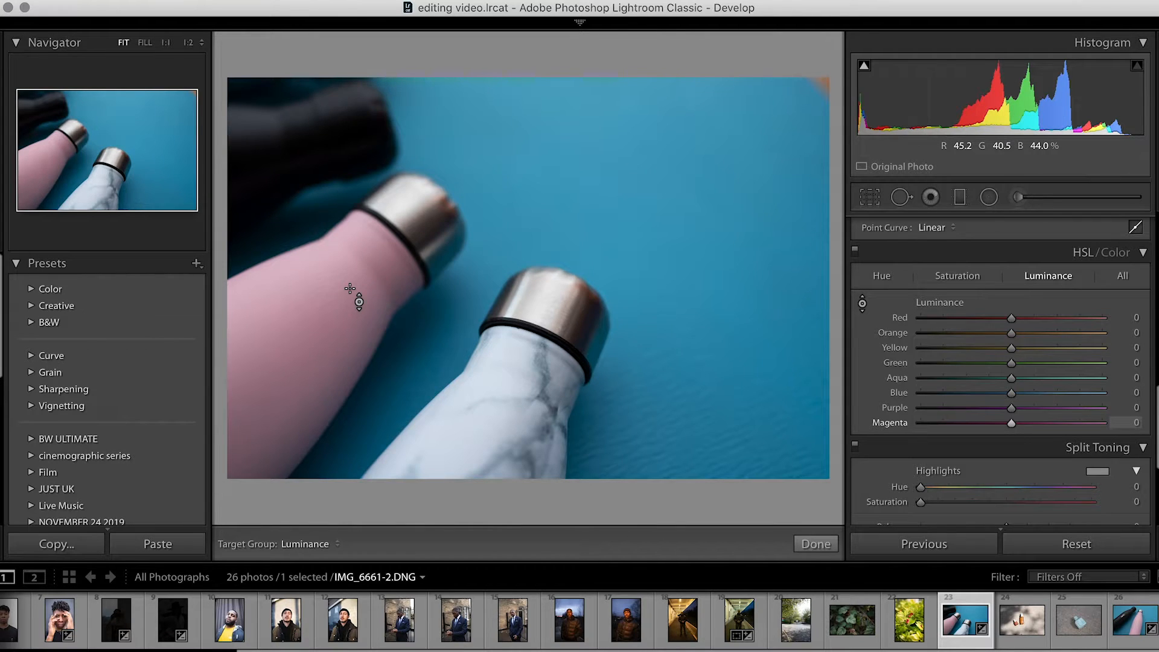
mouse_move(350, 288)
left_mouse_down()
mouse_move(350, 350)
mouse_move(350, 230)
mouse_move(359, 343)
mouse_move(359, 286)
mouse_move(359, 296)
left_mouse_up()
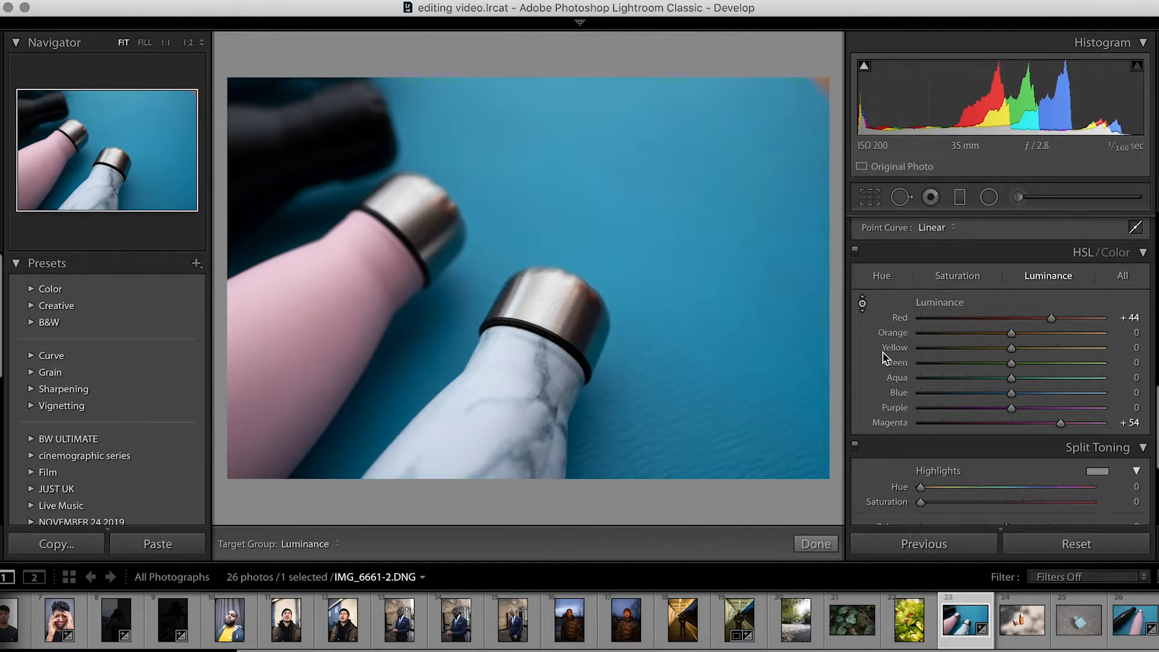
mouse_move(1061, 422)
left_mouse_down()
mouse_move(937, 426)
mouse_move(1092, 416)
mouse_move(1026, 421)
mouse_move(1068, 423)
left_mouse_up()
left_click_drag(1056, 311, 1117, 316)
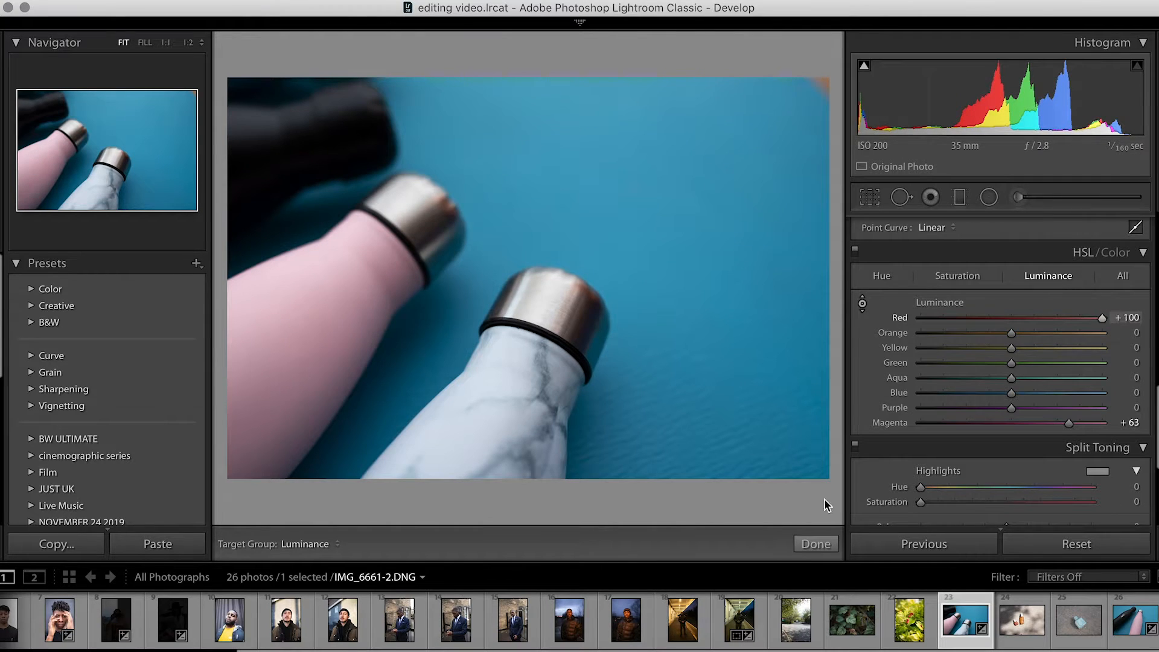
left_click(830, 543)
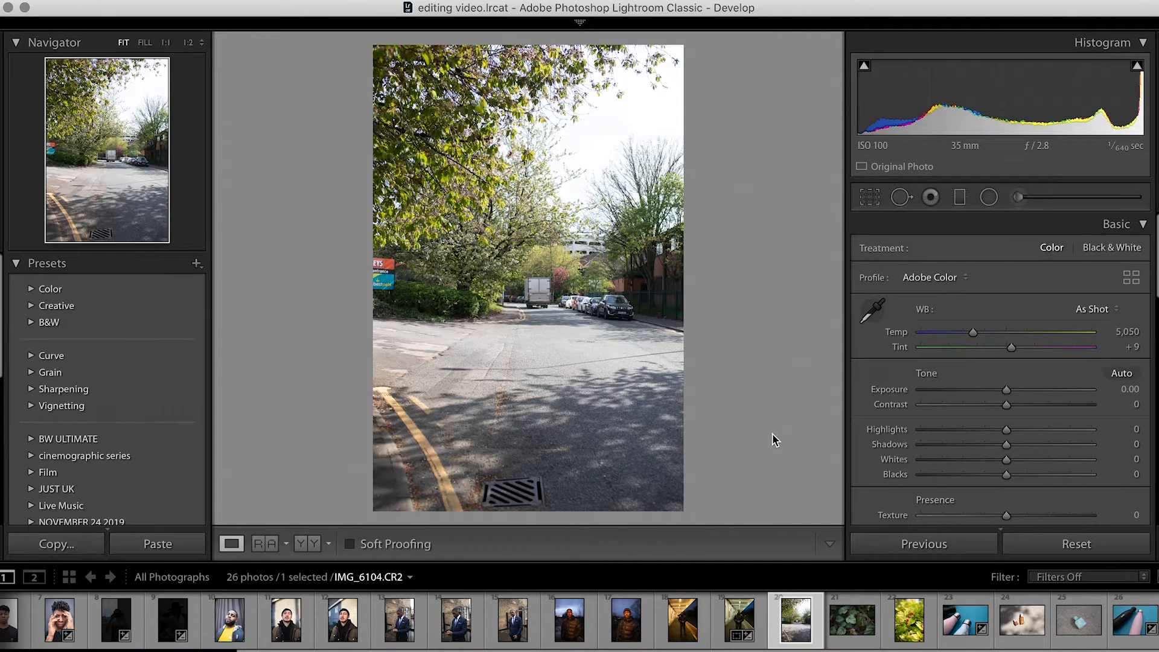
Step: Start cropping the street photo and cycle the crop guide overlay from the thirds grid to the golden spiral
left_click(870, 197)
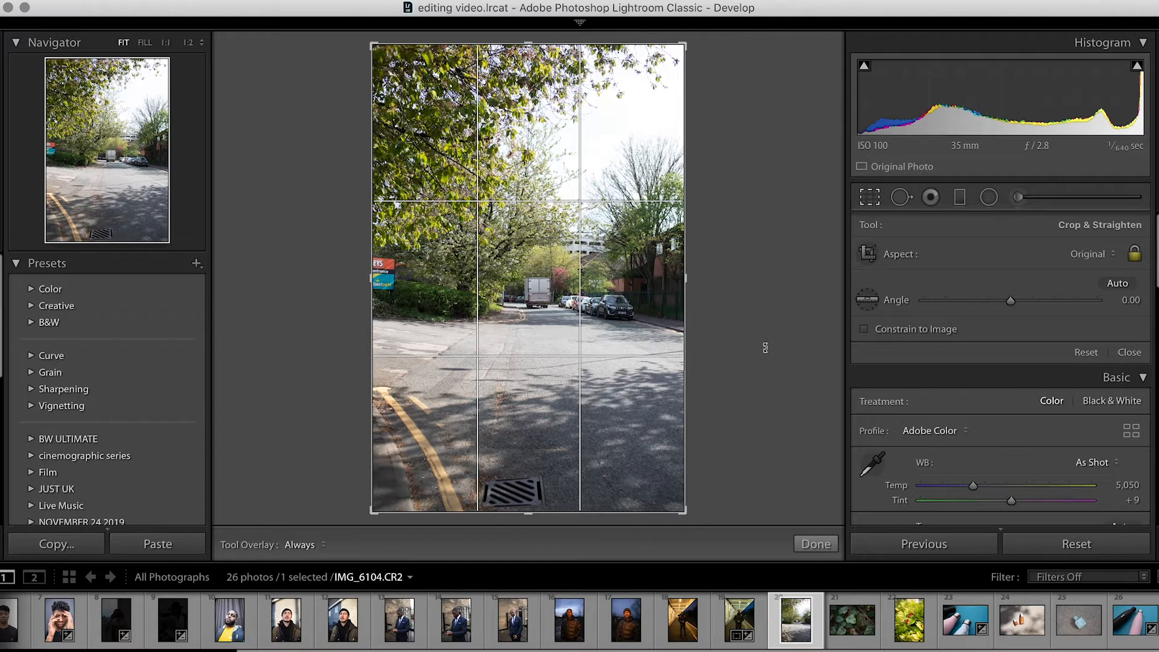
key("o")
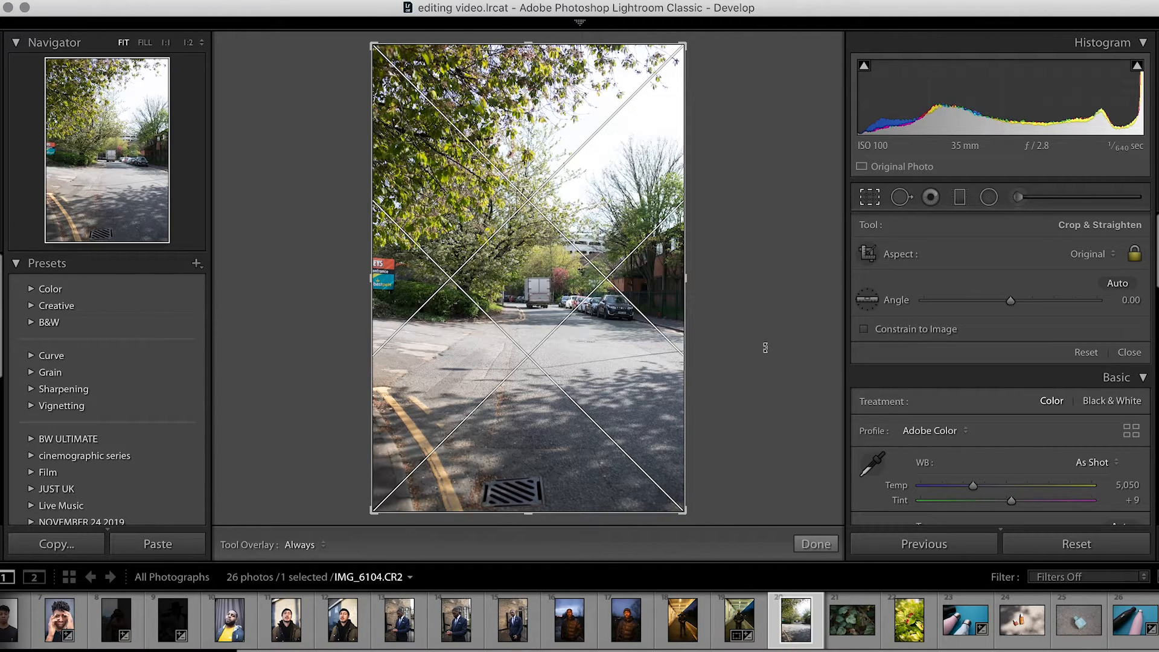
key("o")
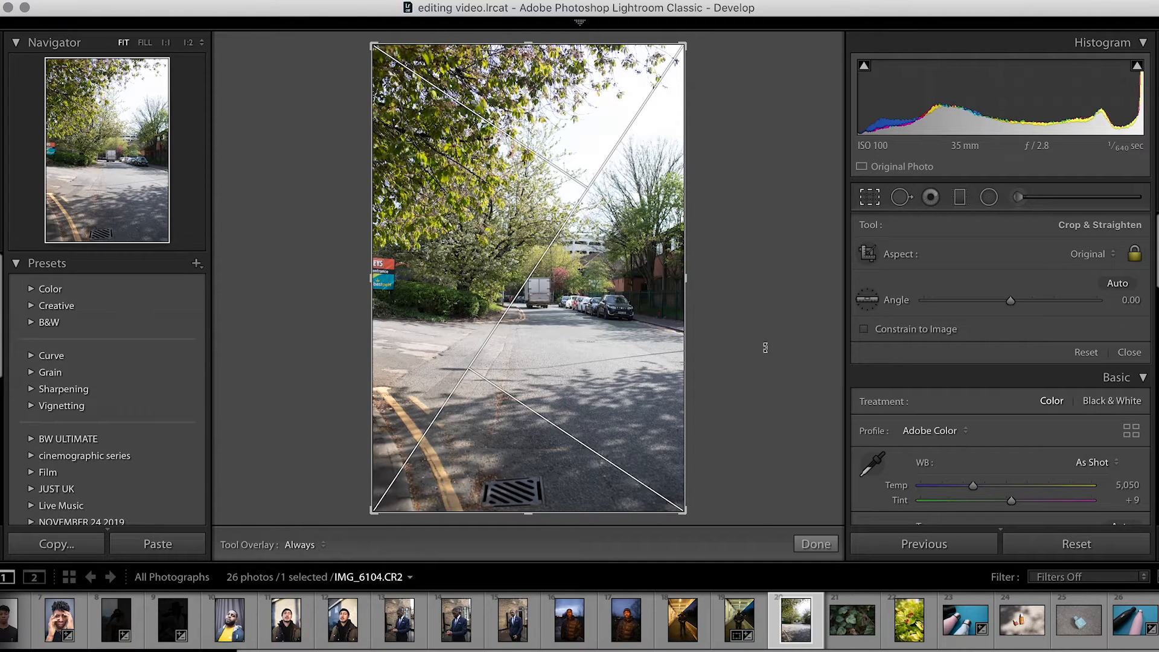
key("o")
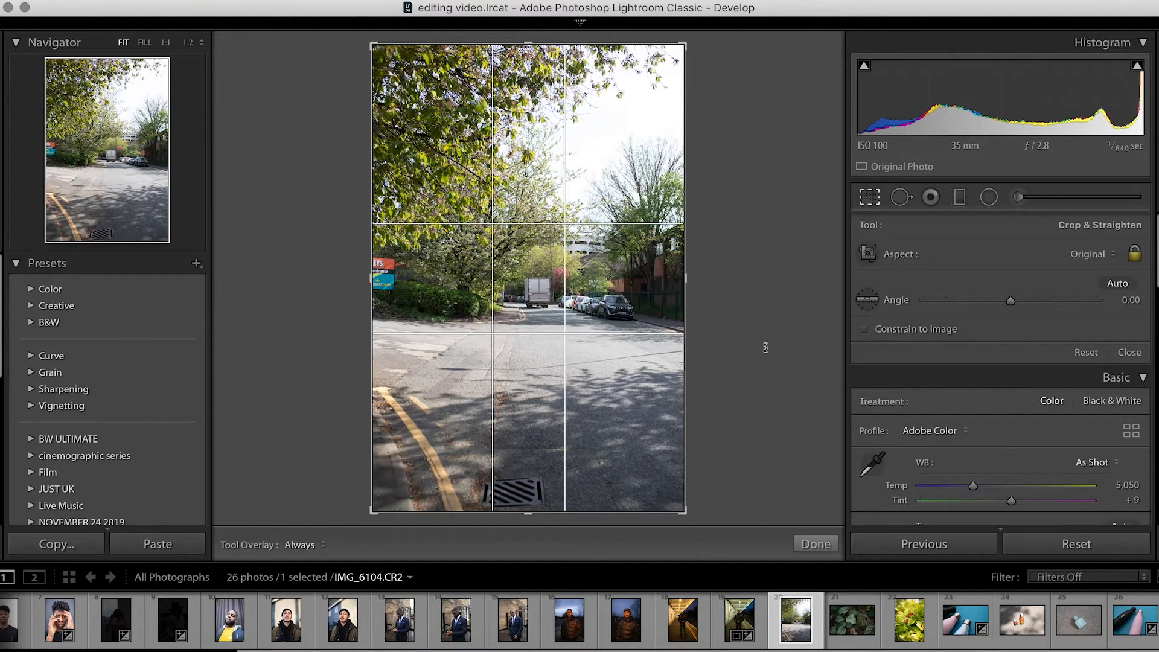
key("o")
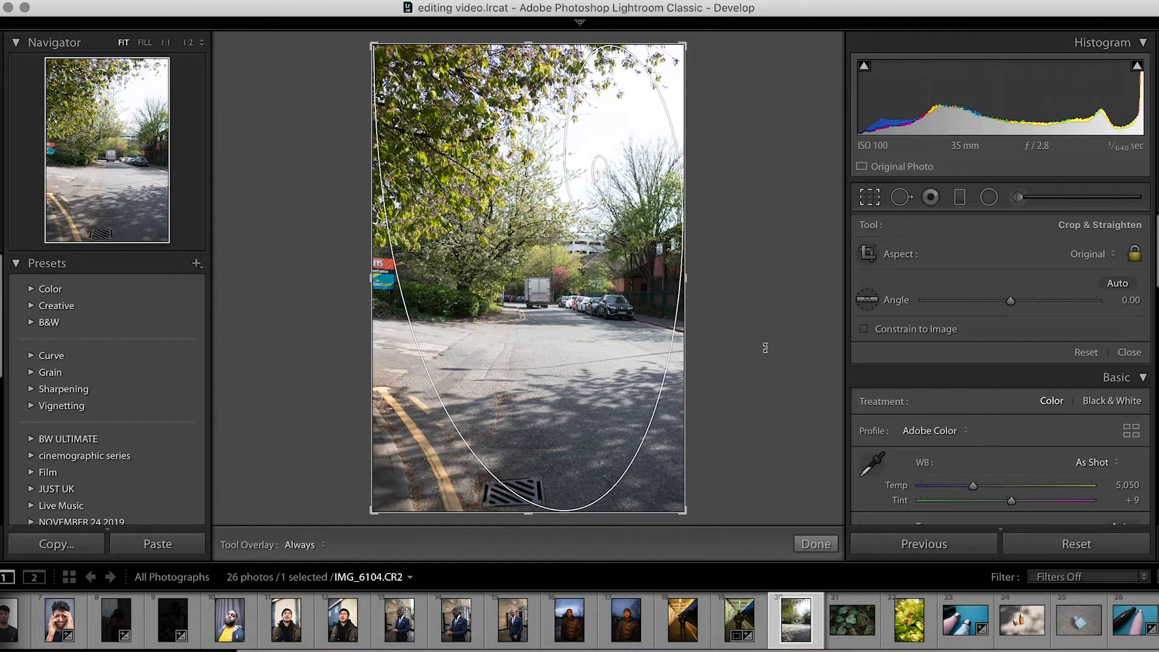
Step: Flip the golden spiral guide through its orientations and apply a tighter crop to the street photo
key("shift+o")
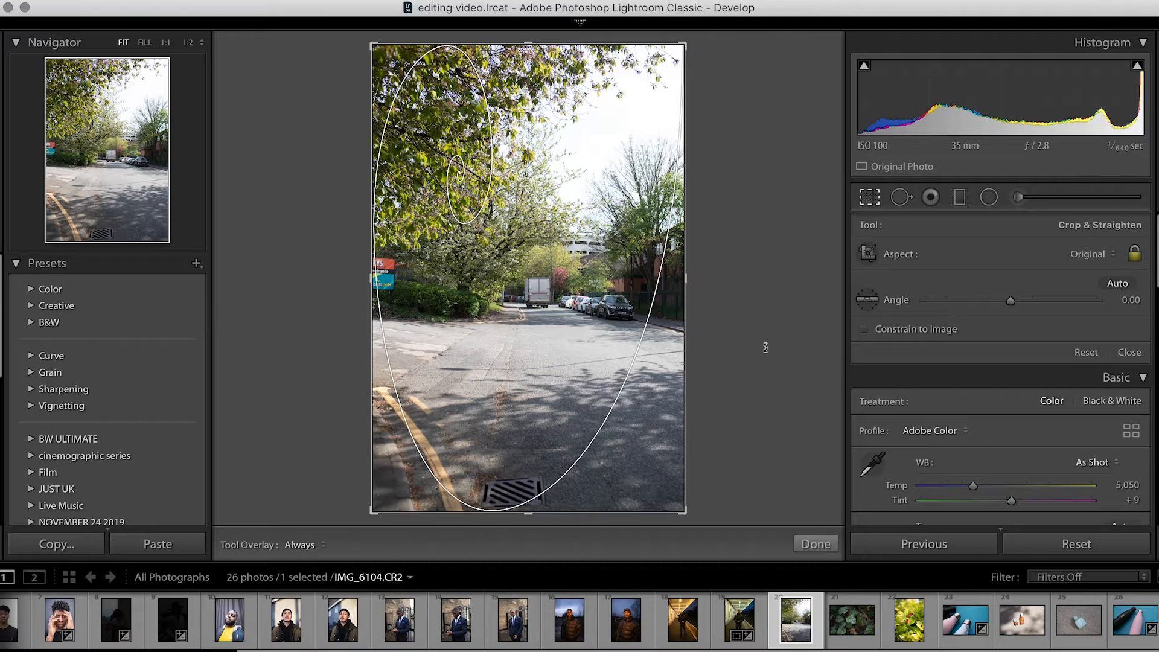
key("shift+o")
key("shift+o")
key("Return")
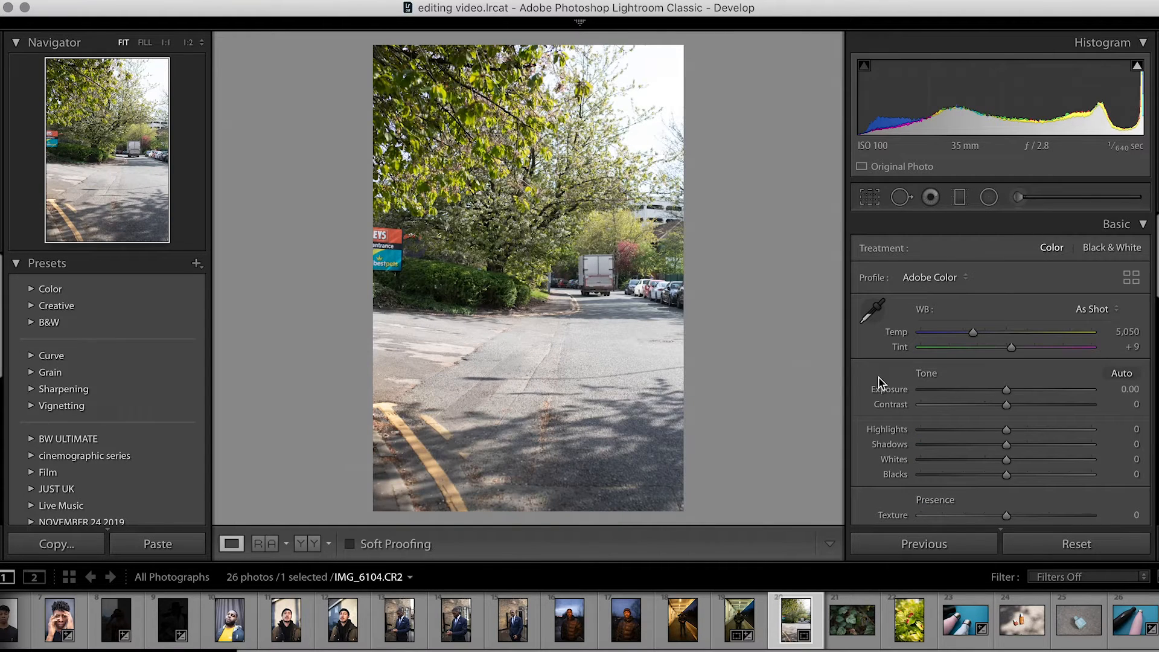
Step: Compare White and Black background colours around the street photo and leave the background on White
right_click(766, 255)
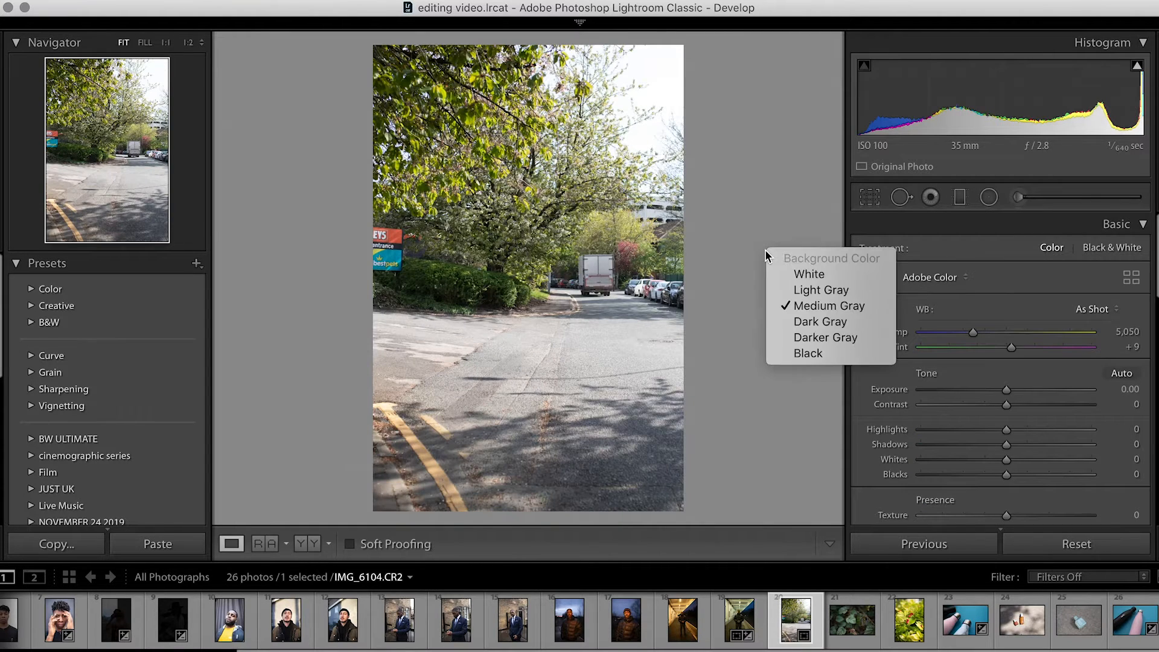
left_click(809, 222)
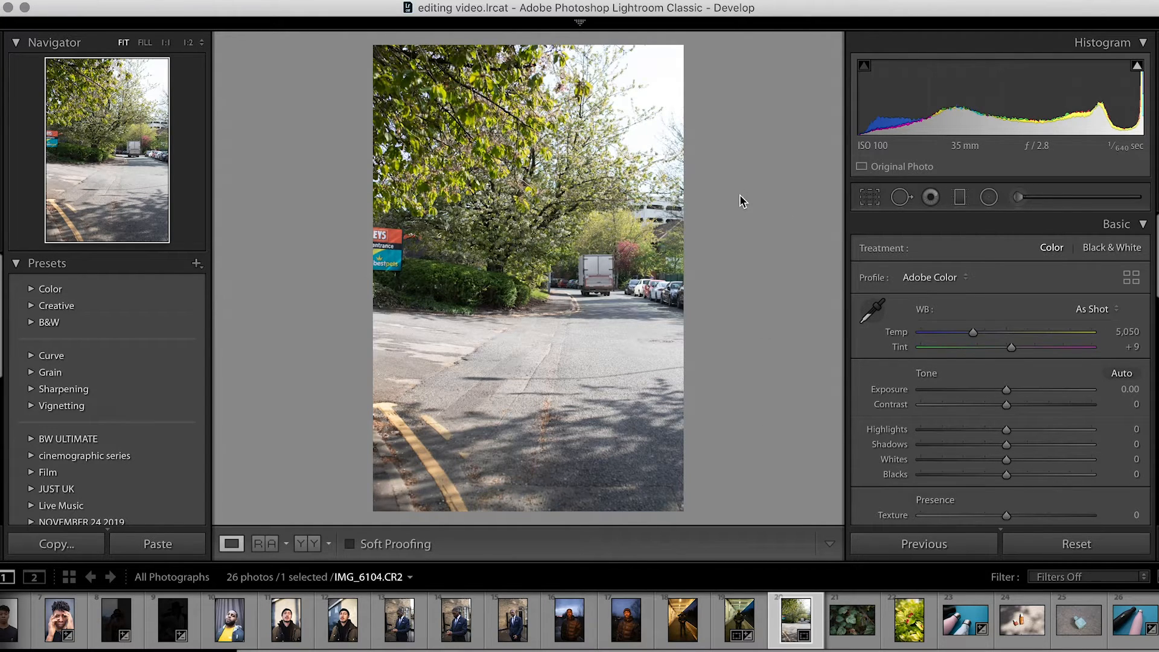
right_click(743, 201)
left_click(781, 222)
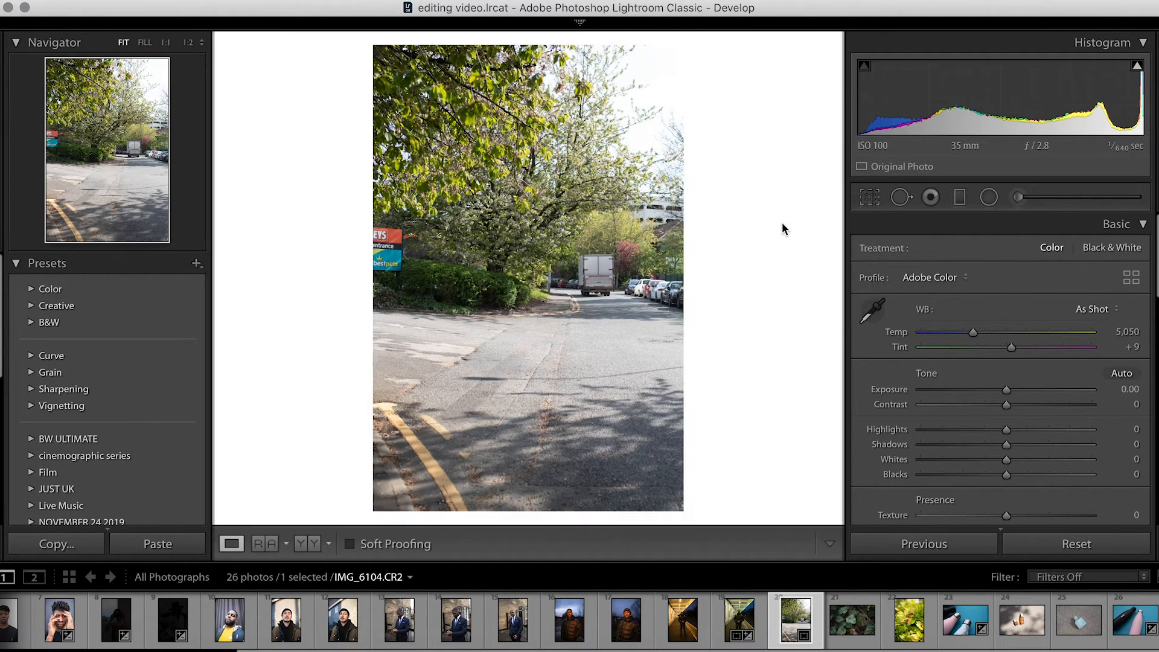
right_click(782, 224)
left_click(823, 328)
right_click(809, 164)
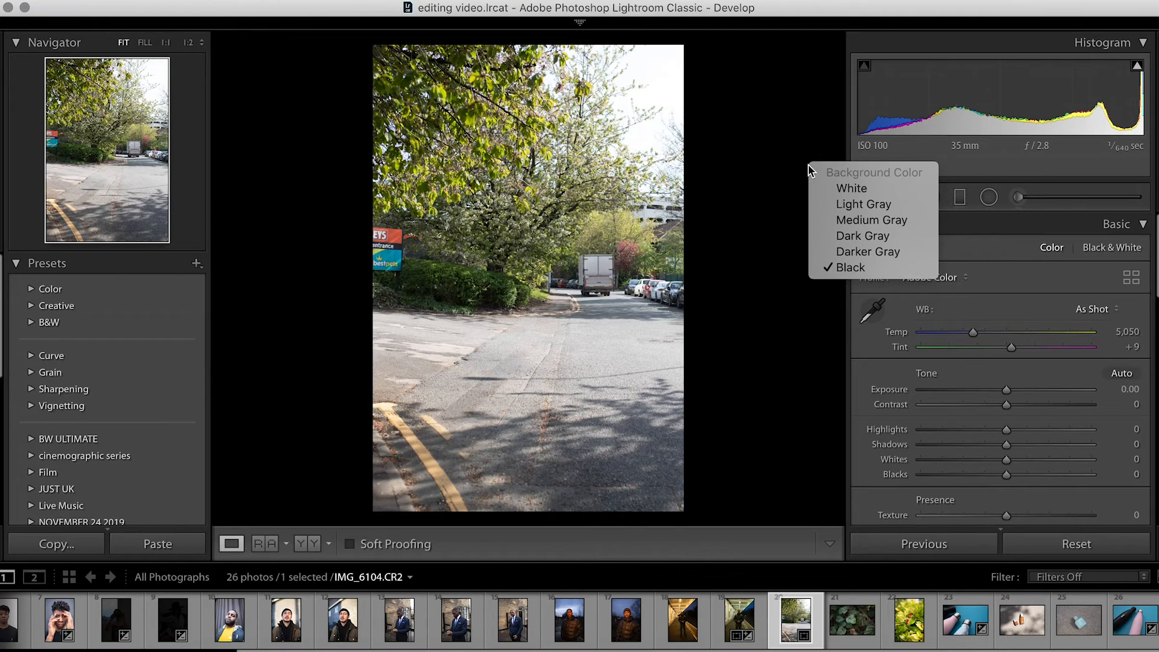
left_click(827, 186)
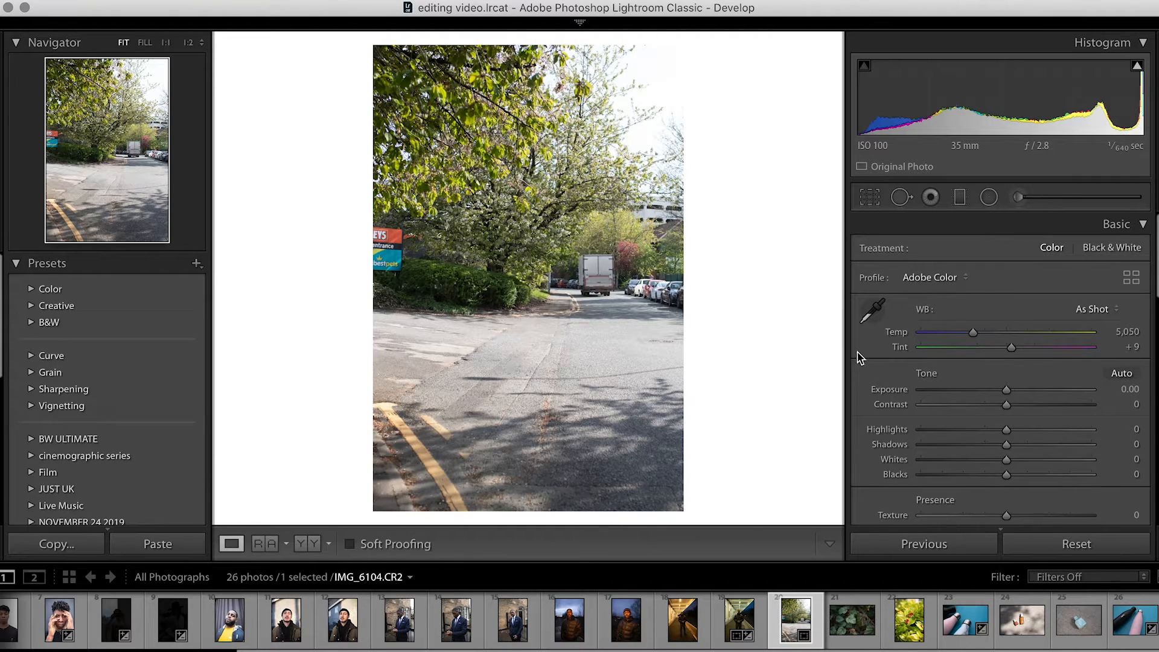
Step: Split-tone the street photo with highlights hue 106 and saturation 15, and raise the shadows saturation
scroll(972, 479, "down", 15)
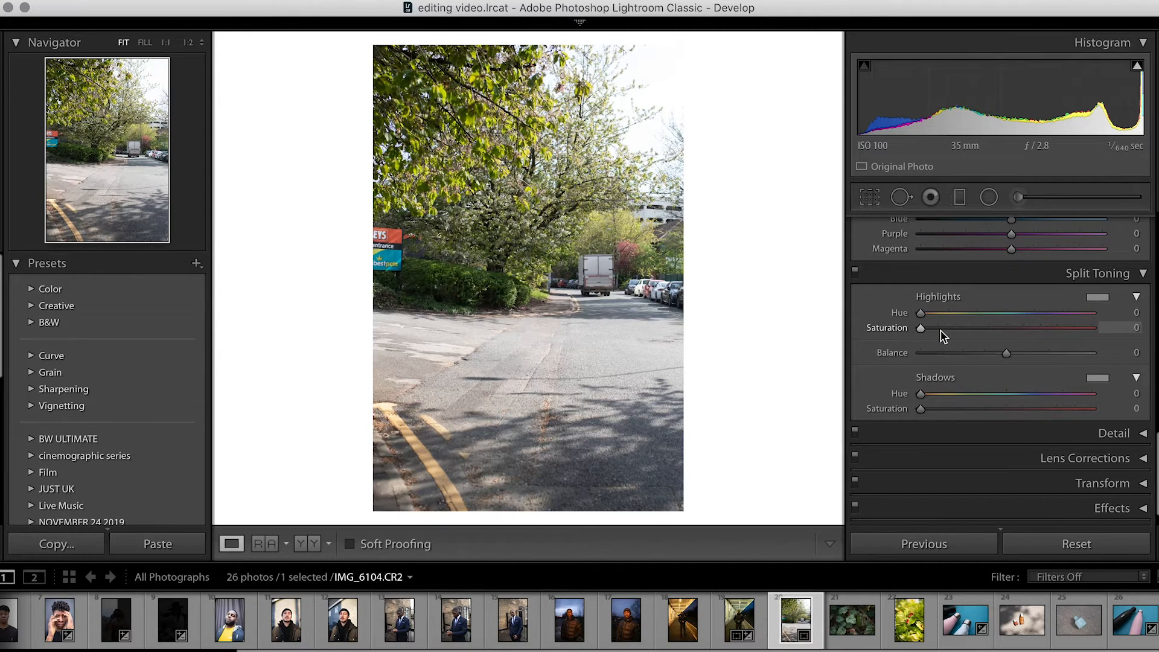
left_click_drag(940, 331, 977, 330)
left_click(970, 313)
left_click(946, 329)
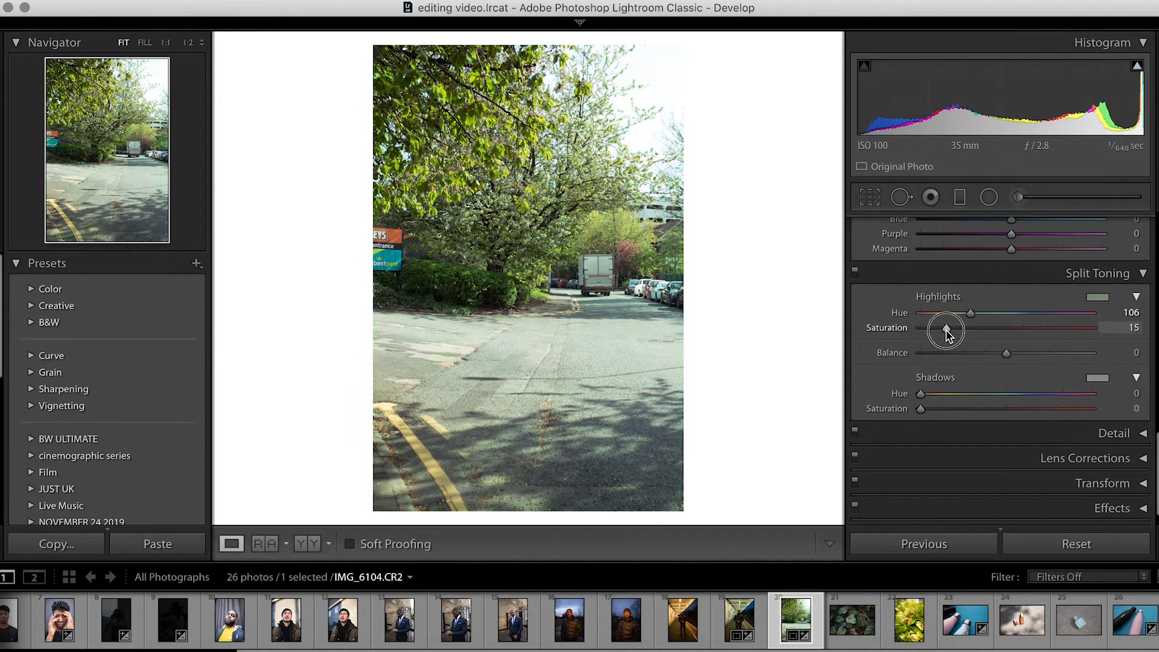
left_click(963, 409)
Step: Lower the street photo's Highlights to -100 and check its sky edge against a Black background instead of White
scroll(964, 393, "up", 10)
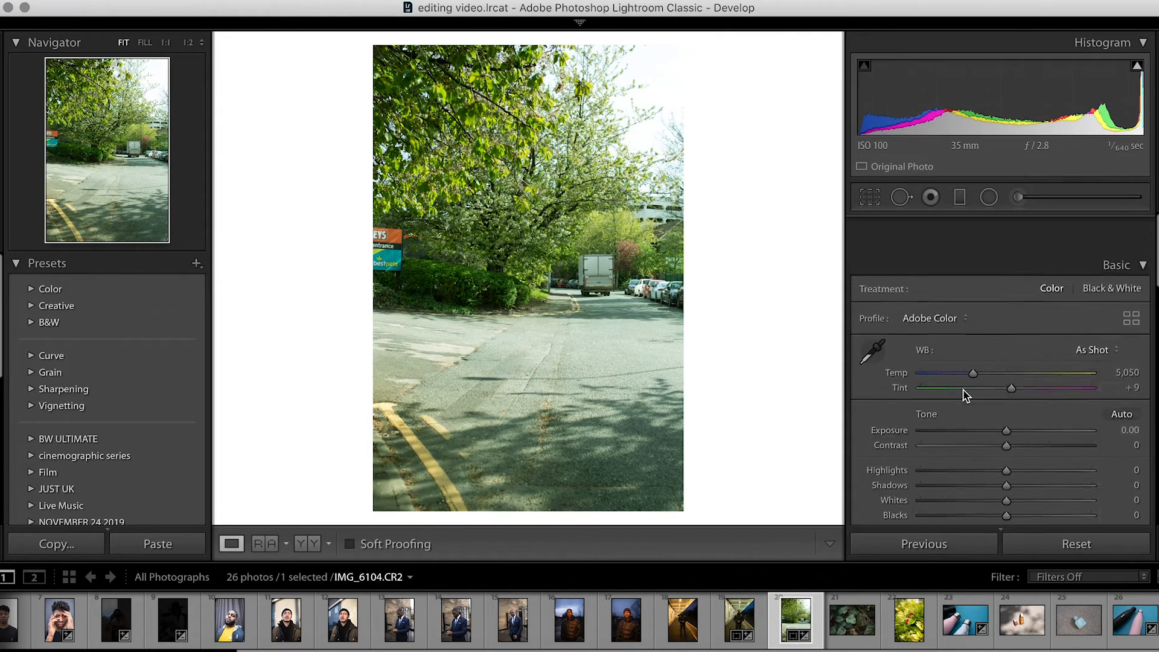
left_click_drag(1008, 430, 929, 445)
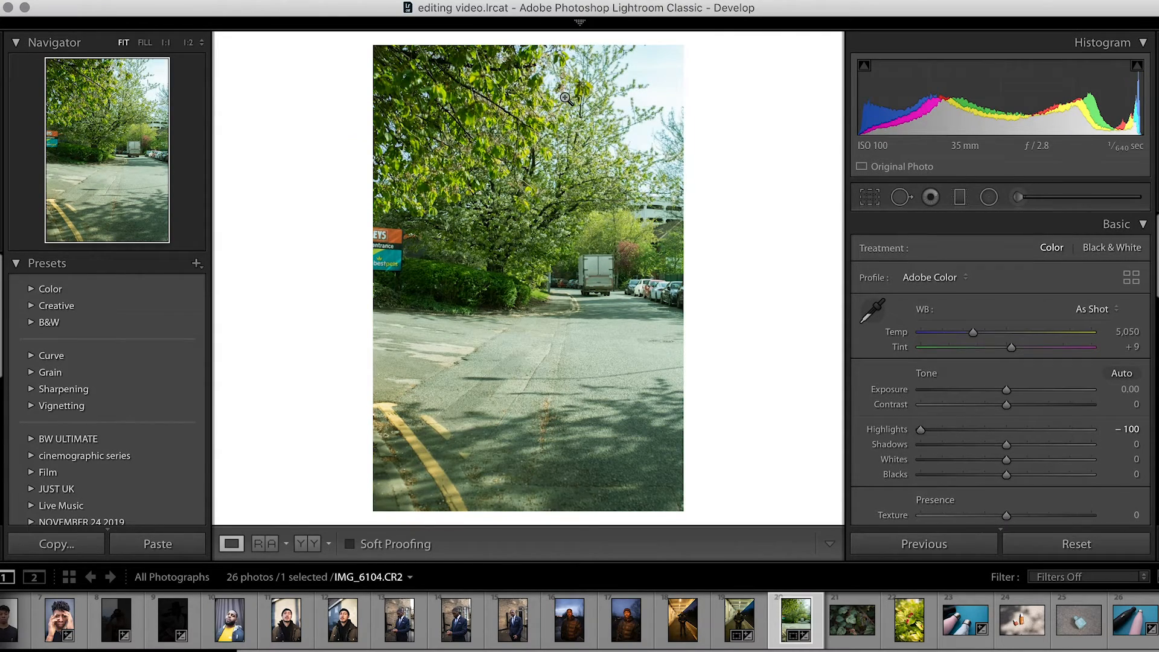
left_click(670, 85)
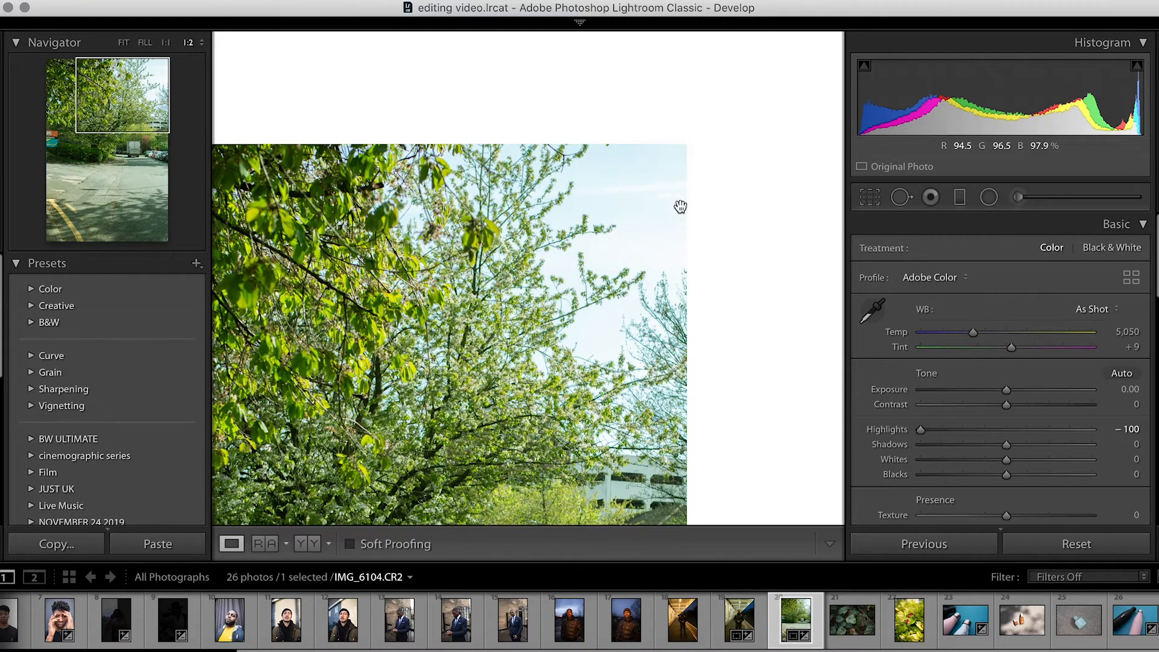
right_click(732, 203)
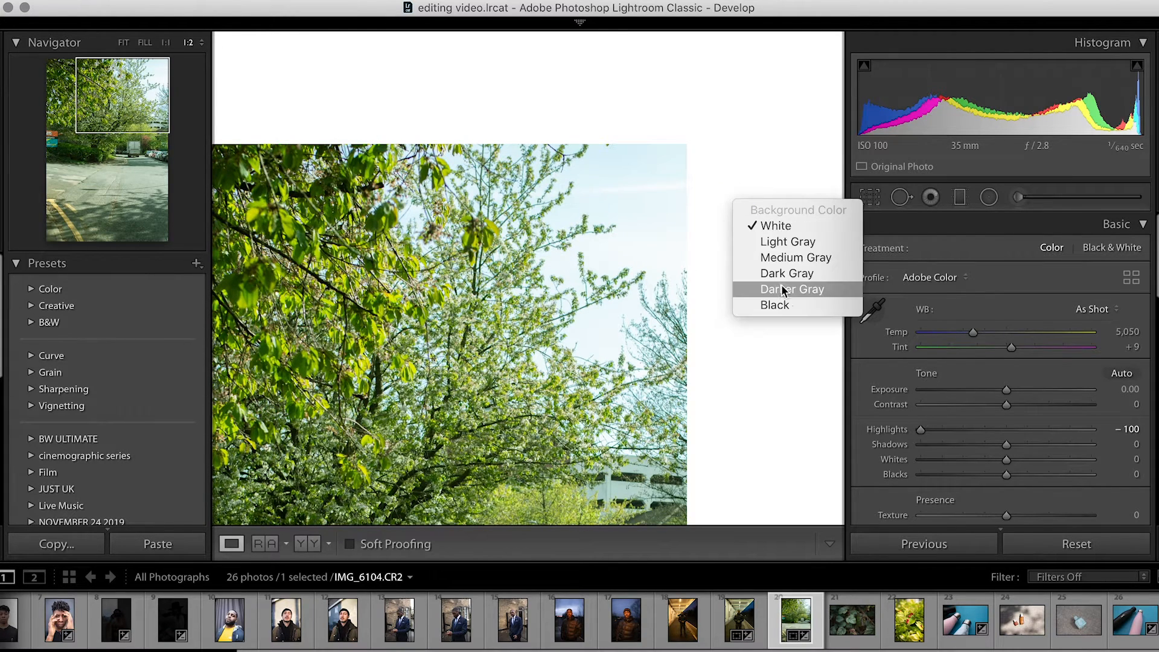
left_click(782, 306)
key("z")
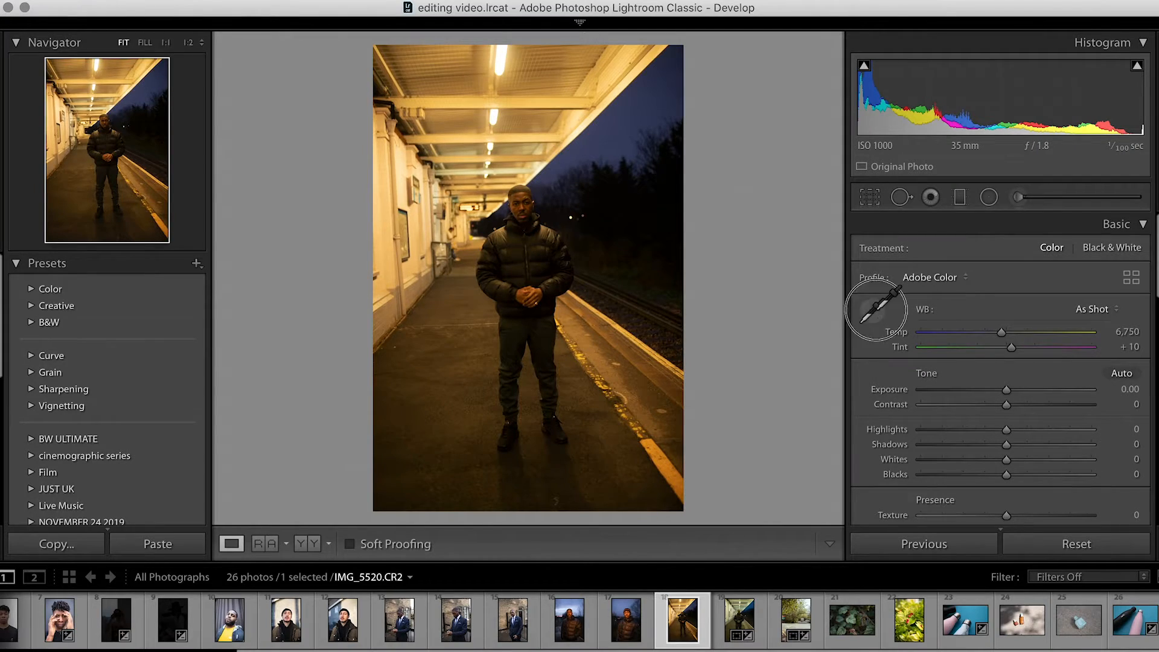
Step: Correct the station portrait's white balance by sampling the yellowish ceiling near the lights as the target neutral
left_click(872, 311)
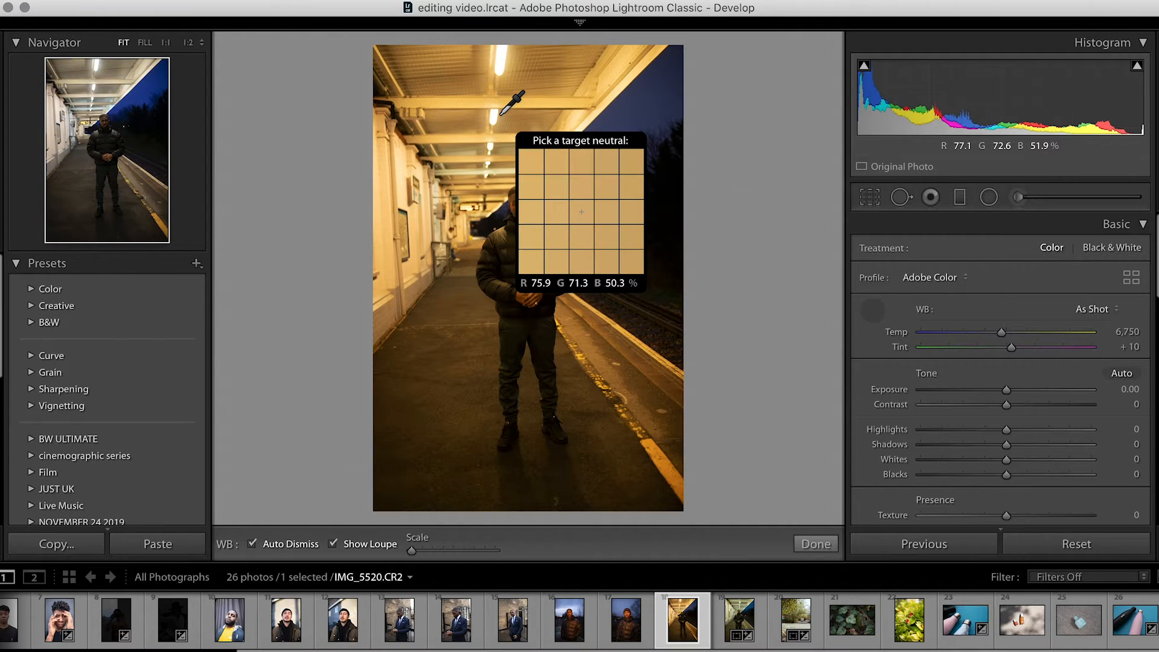
left_click(501, 115)
left_click(499, 117)
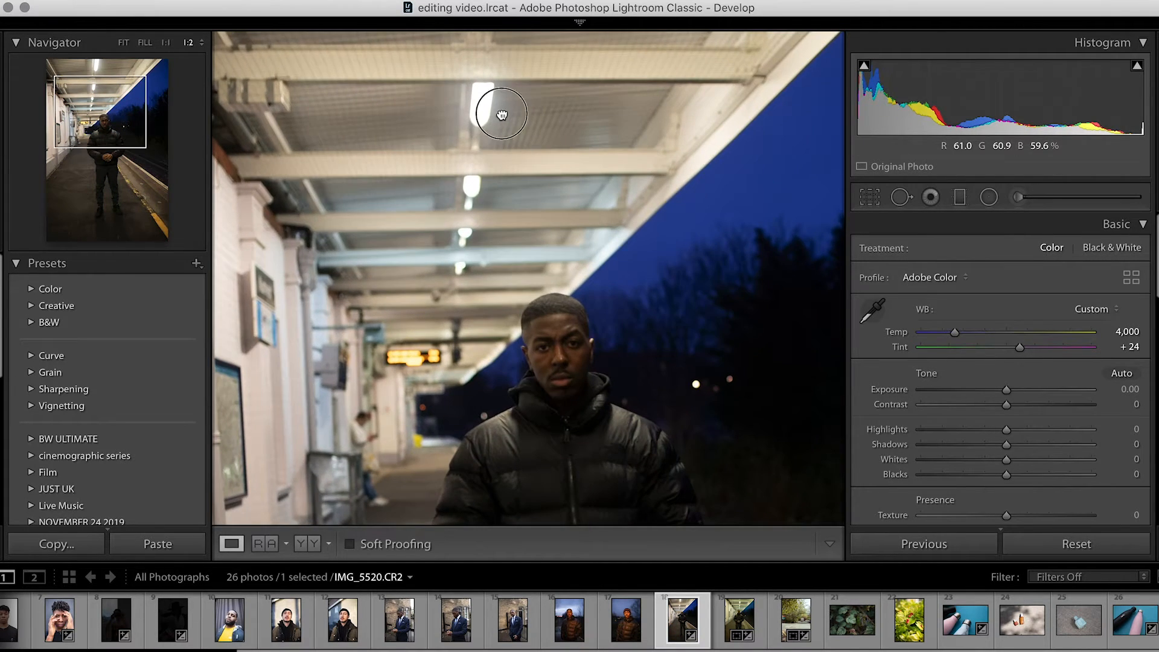
left_click(502, 114)
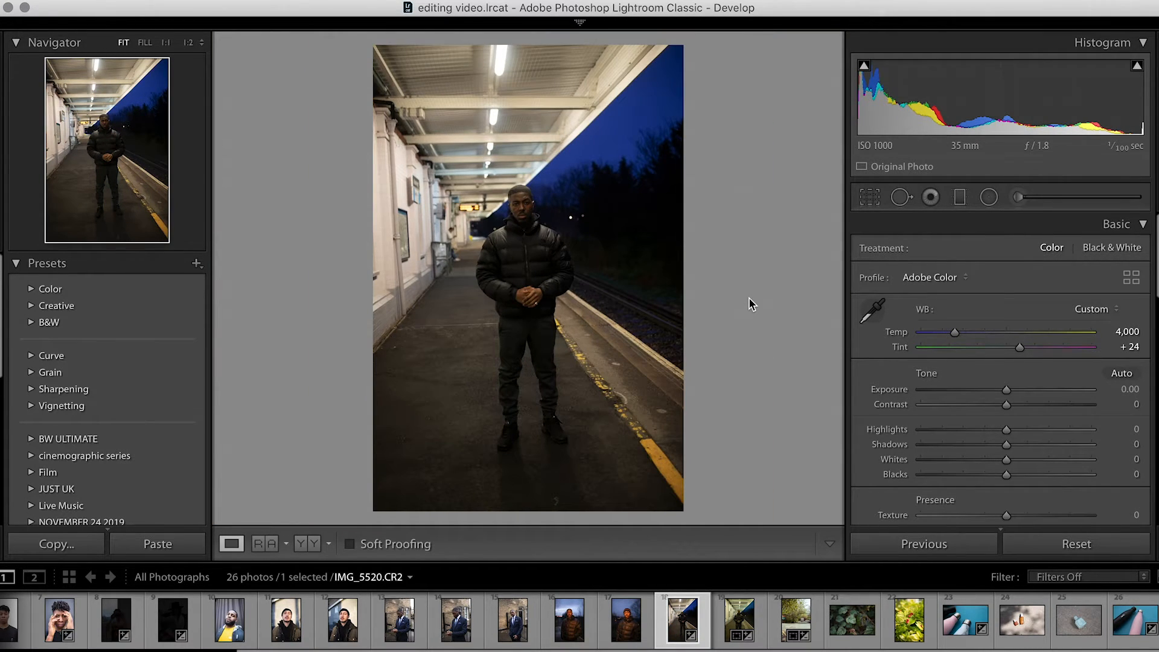
left_click(871, 312)
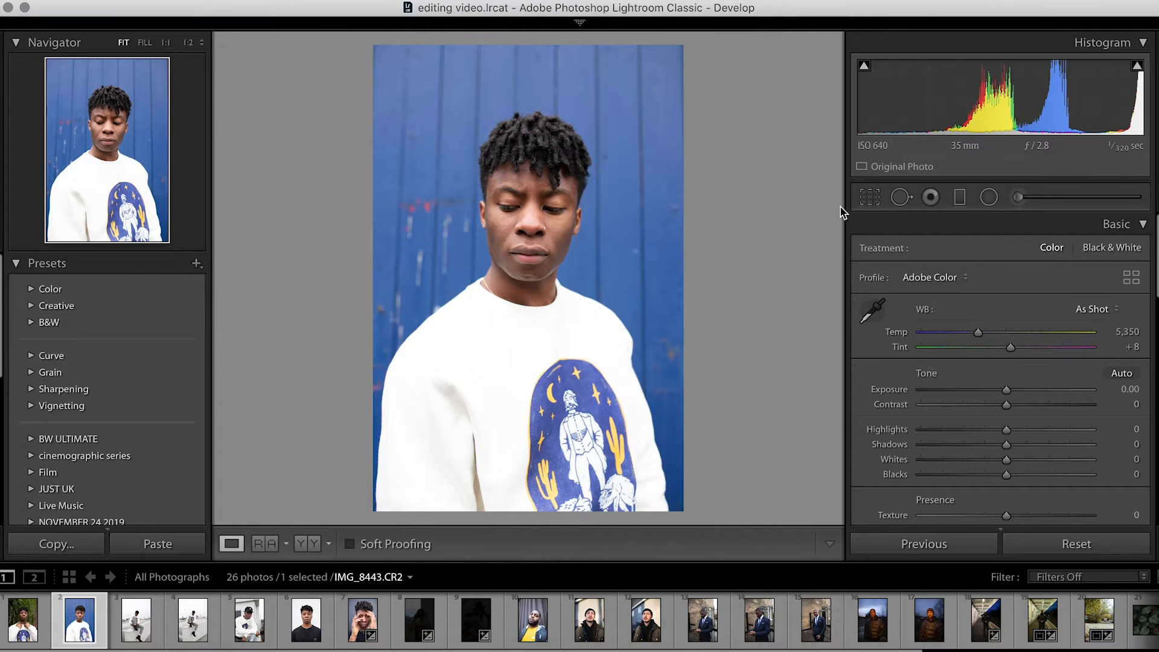
Step: Straighten the blue-wall portrait by about 0.71° with a line along a vertical wall seam and apply the crop
left_click(870, 197)
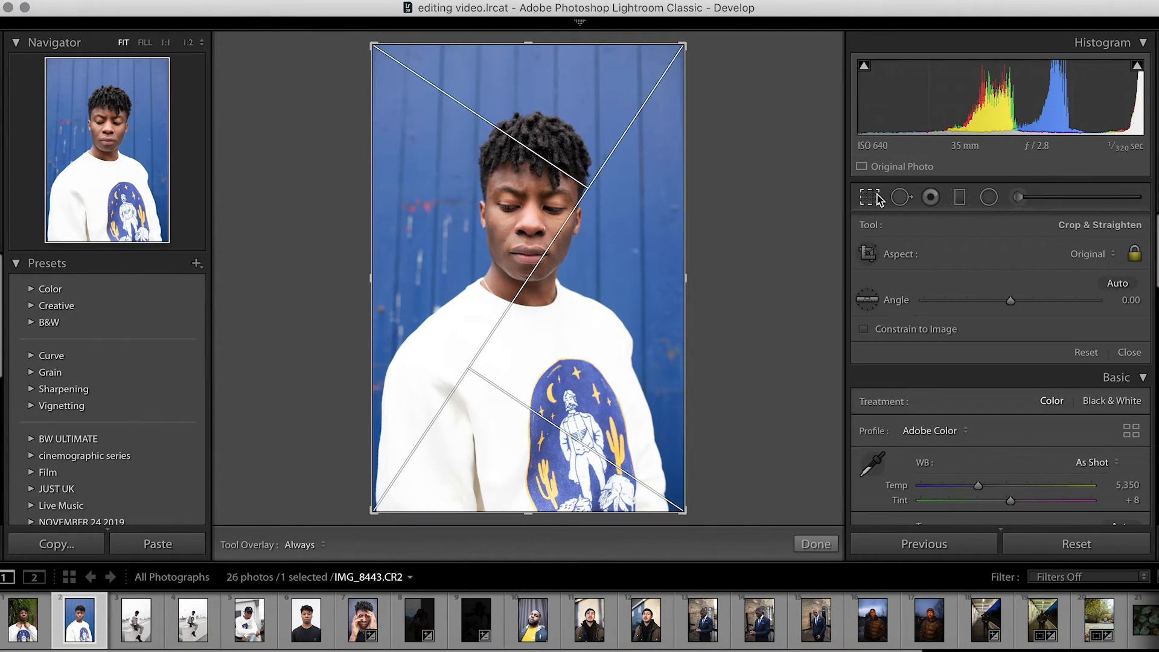
left_click(868, 300)
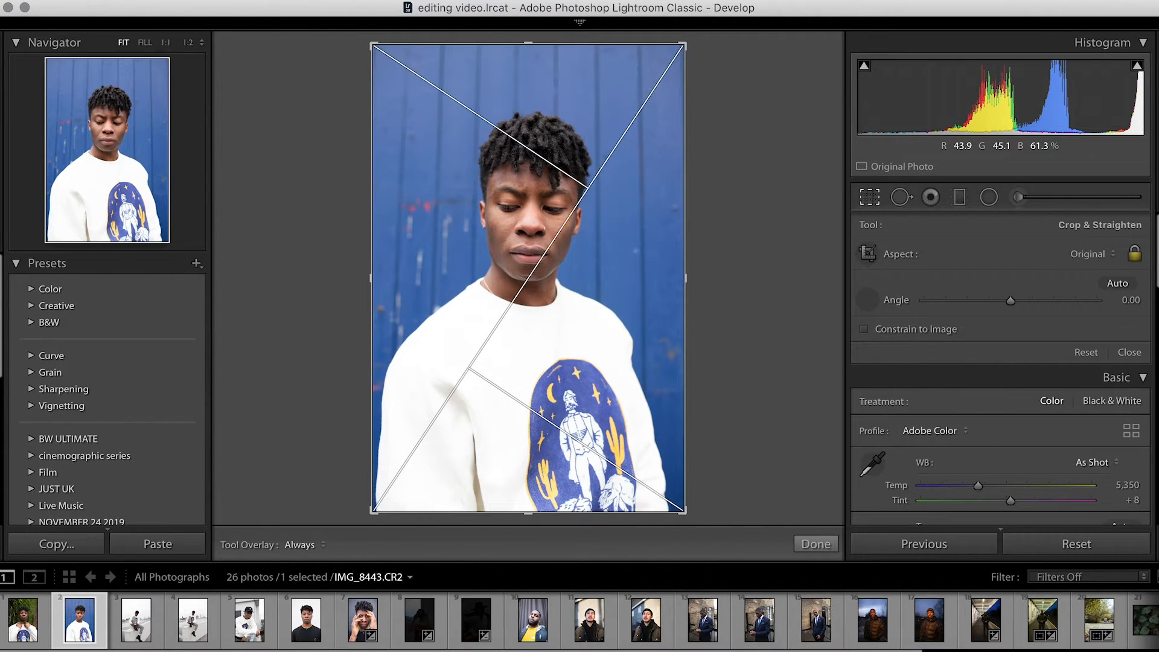
left_click_drag(638, 263, 643, 406)
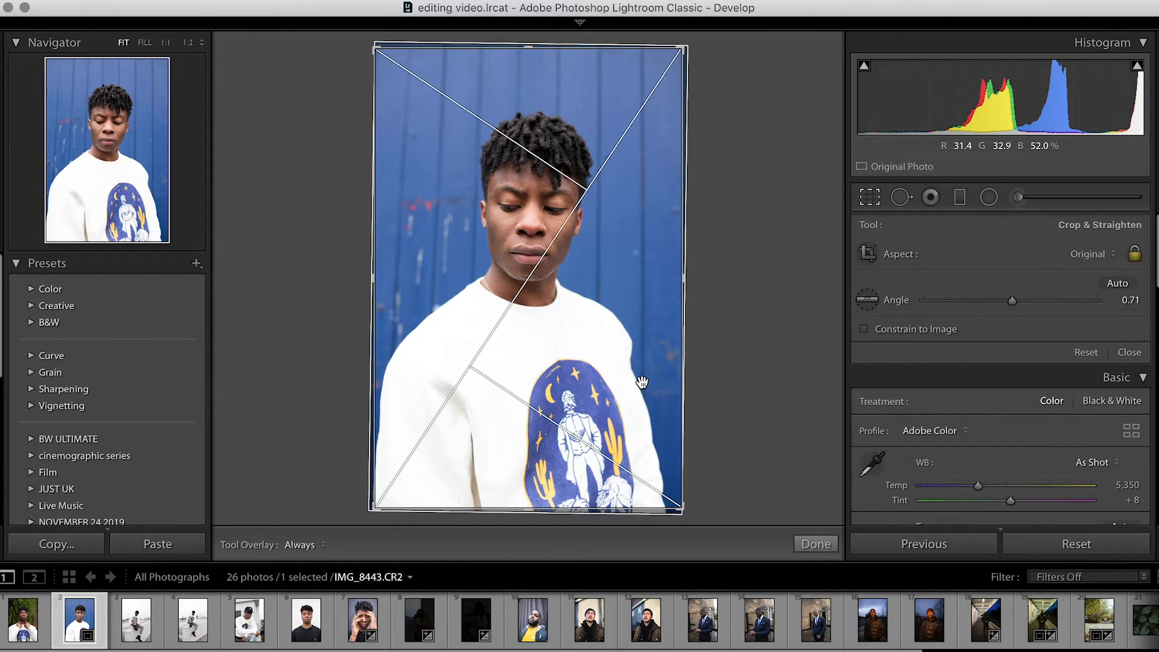
left_click(816, 544)
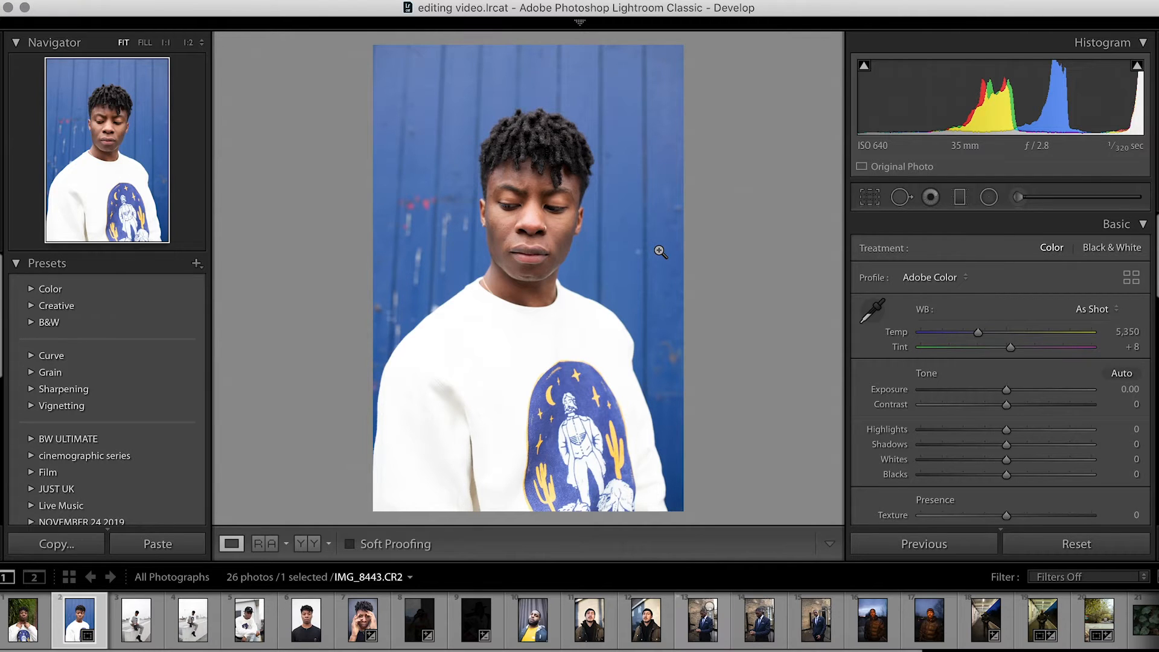
Step: Correct the blue-wall portrait's perspective with Guided Upright, drawing one vertical guide along a wall seam on each side of the man
scroll(957, 381, "down", 15)
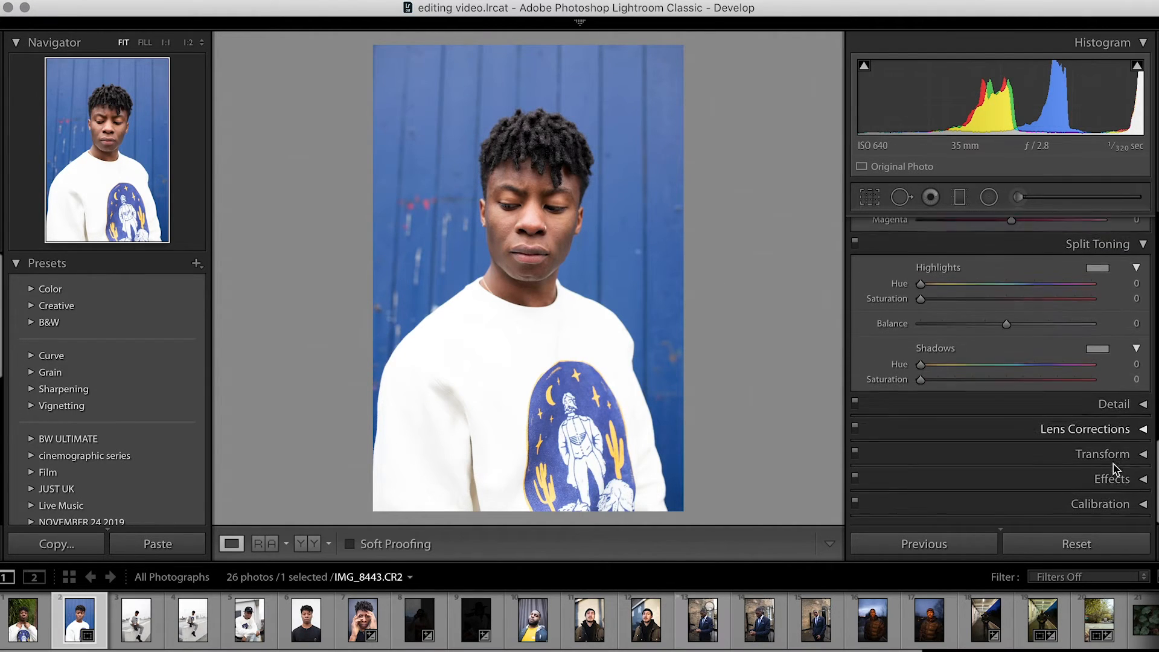
left_click(1132, 458)
scroll(1131, 457, "down", 5)
scroll(1131, 462, "up", 3)
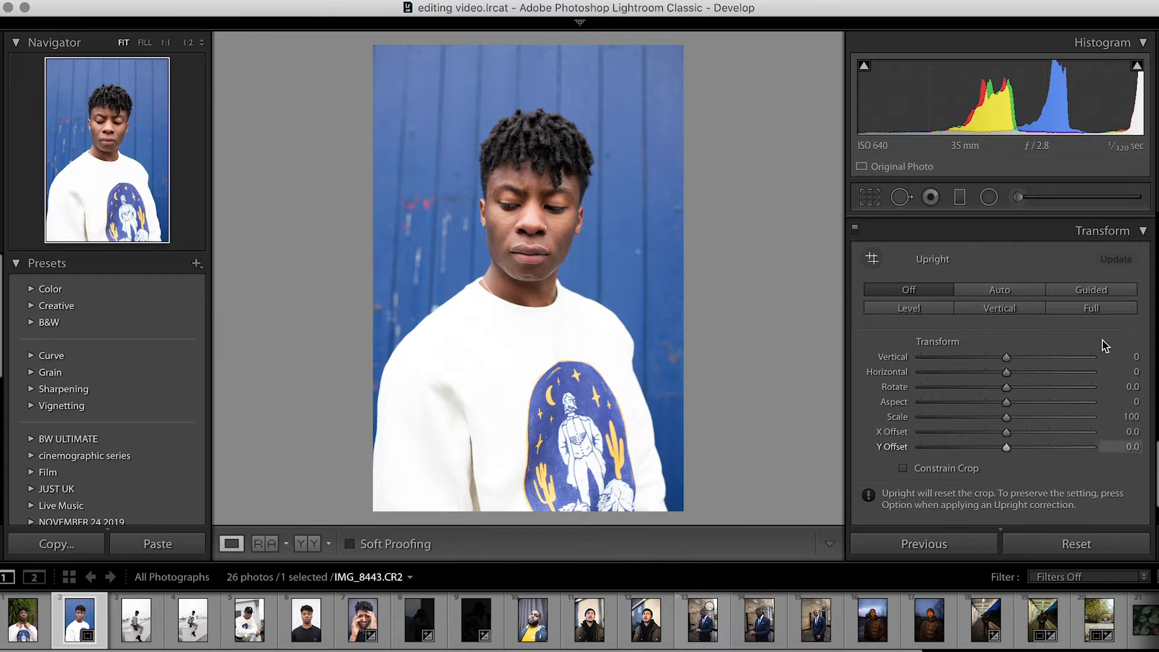
left_click(1100, 294)
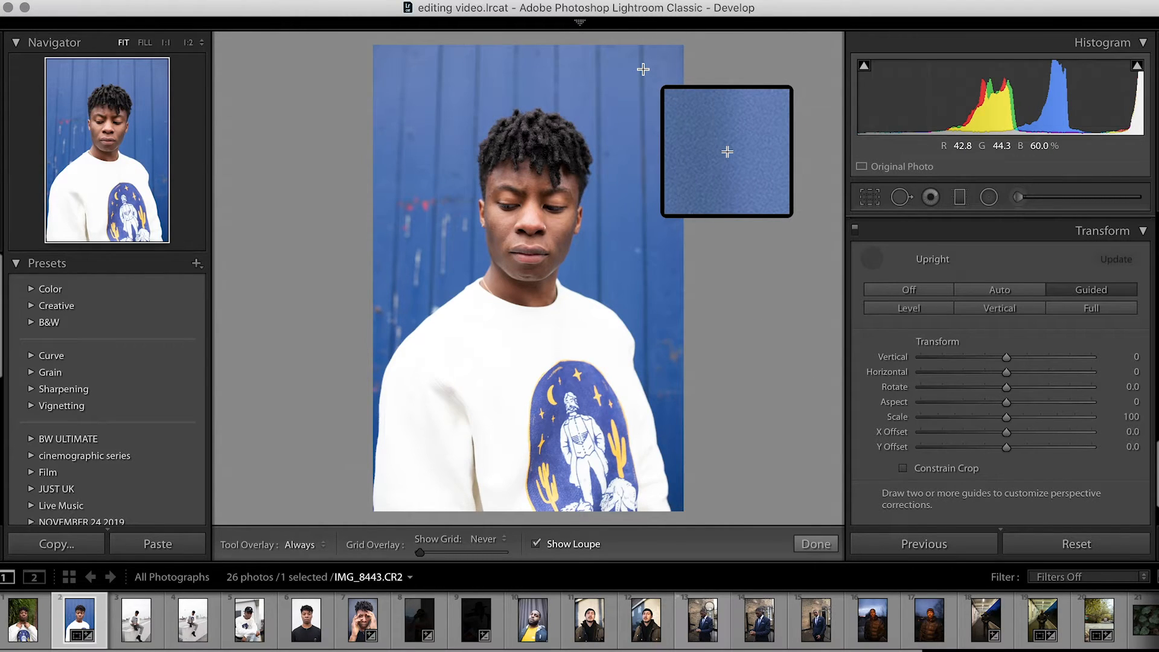
left_click_drag(643, 69, 647, 393)
left_click_drag(440, 65, 425, 335)
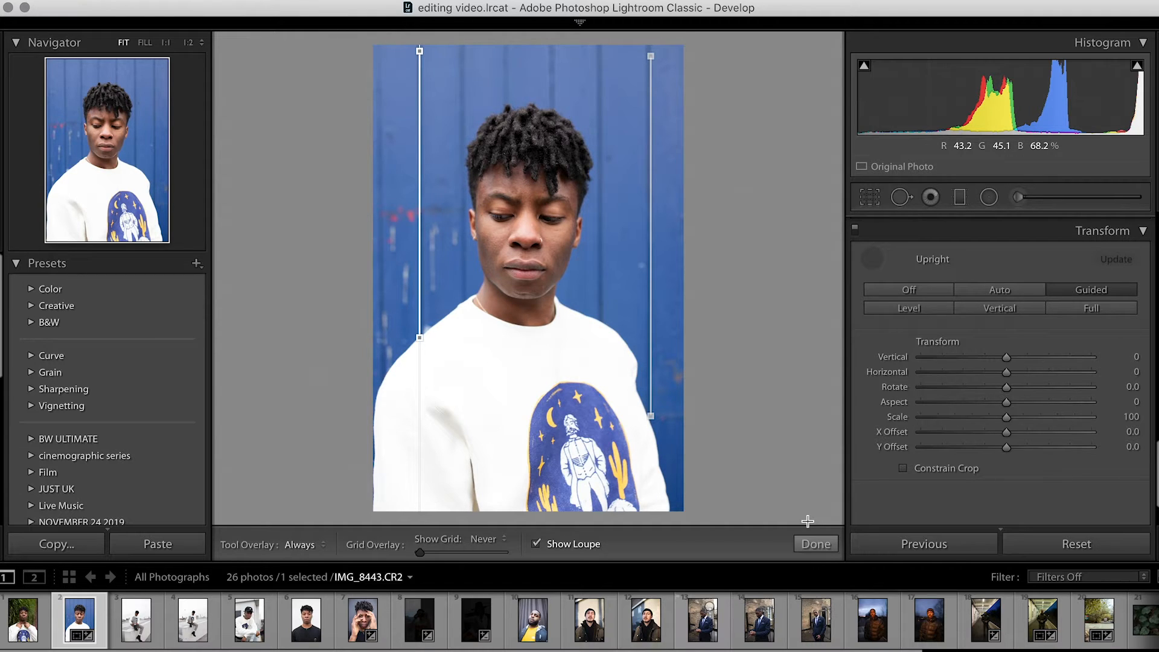
left_click(798, 542)
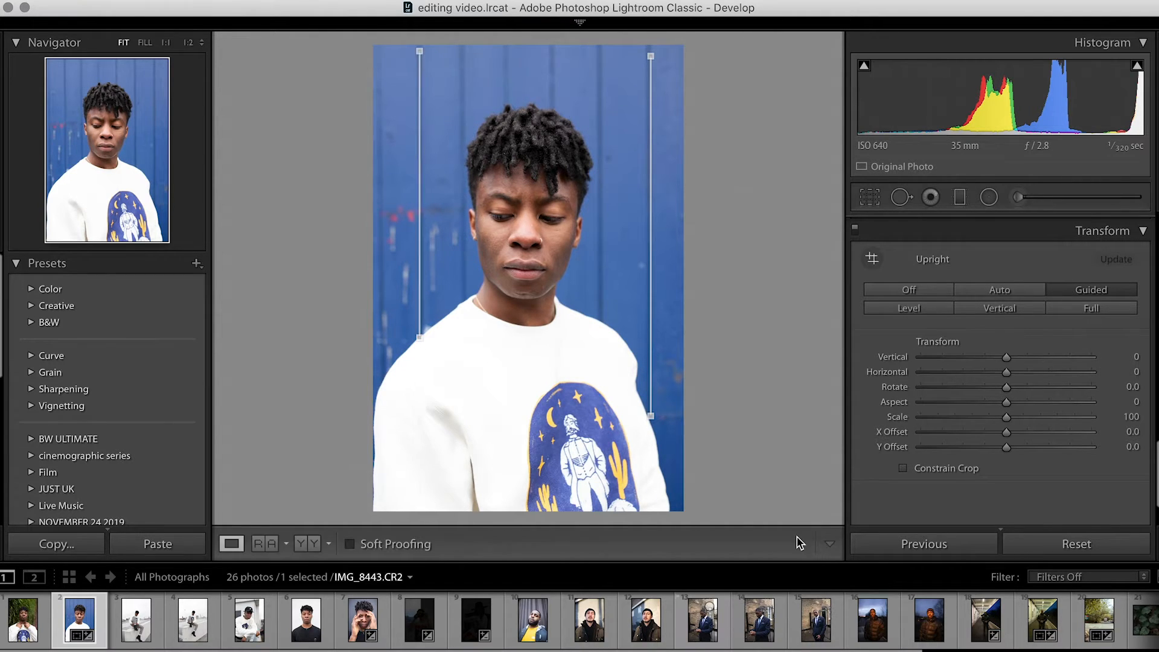
Step: Try the Auto Upright correction on the blue-wall portrait and switch it to Level
left_click(997, 290)
left_click(921, 310)
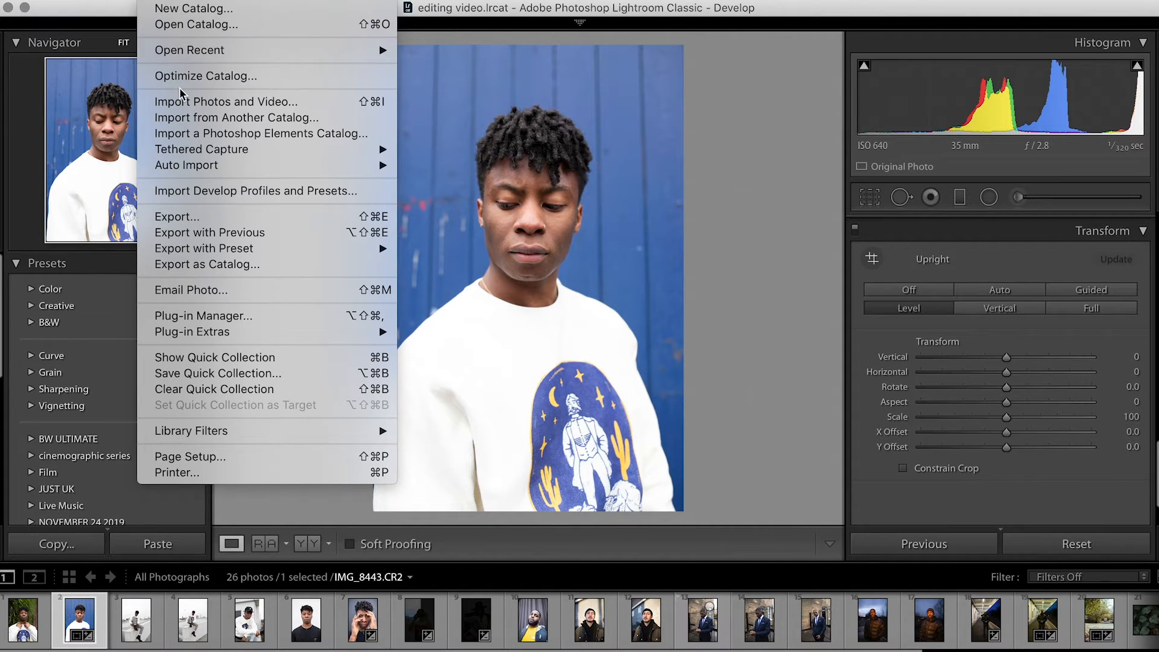
Step: Optimize the Lightroom catalog to improve its performance
left_click(181, 76)
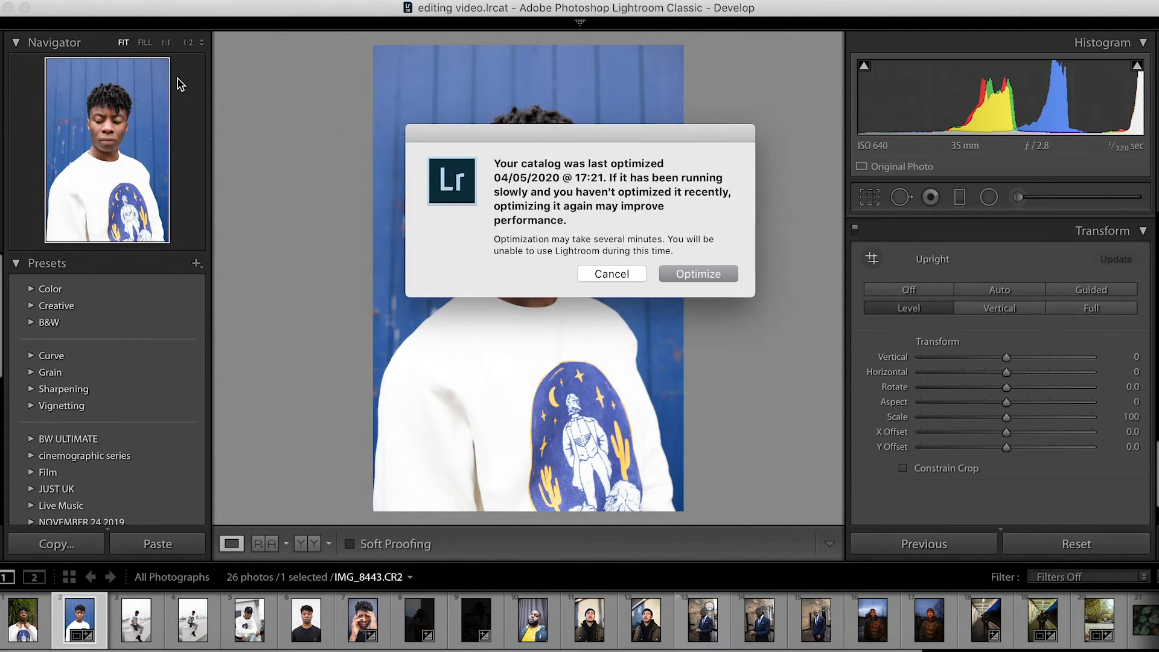
left_click(688, 273)
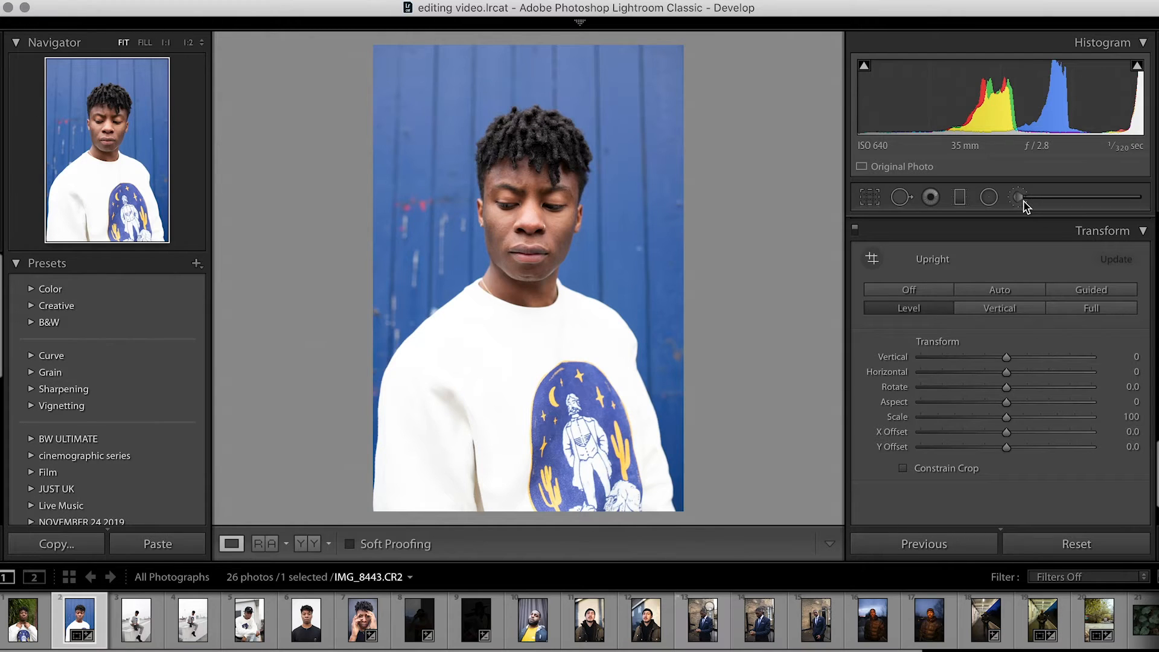
Step: Paint an Adjustment Brush mask over the blue wall around the man with the mask overlay shown, undoing and redoing the first stroke
left_click(1022, 199)
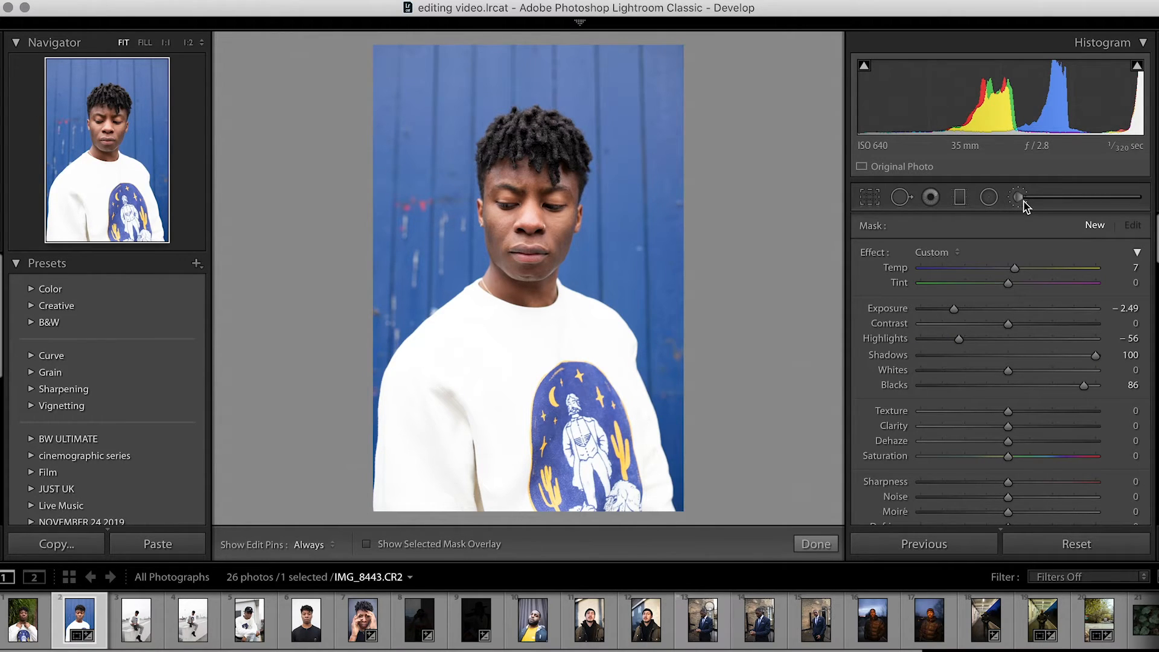
key("o")
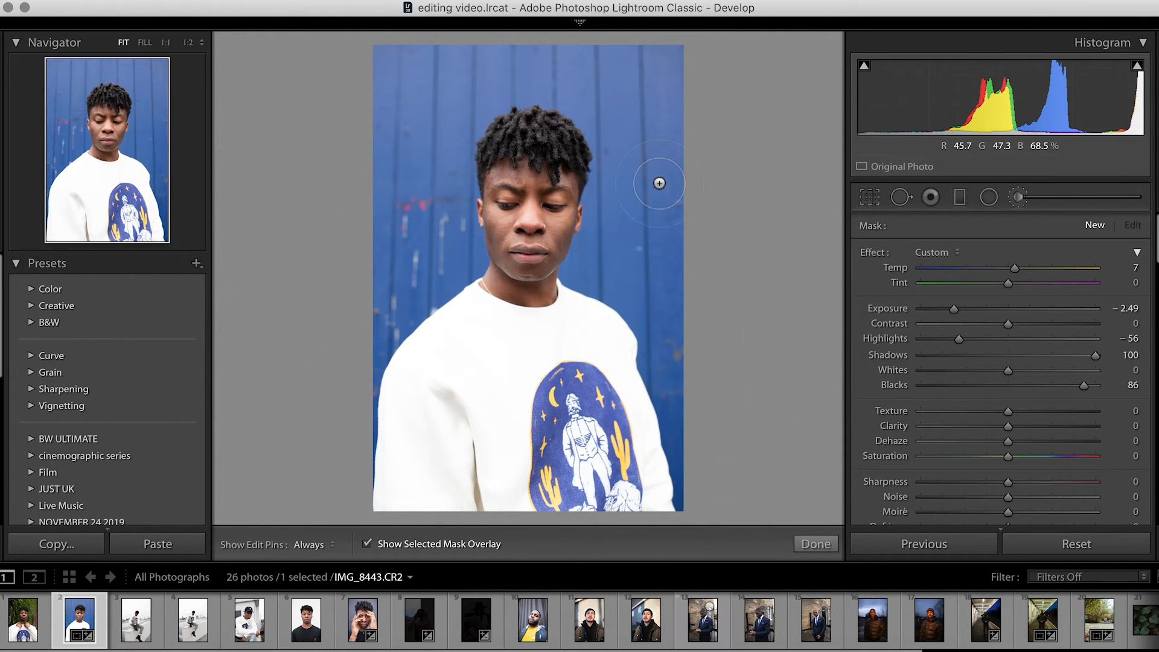
mouse_move(631, 270)
left_mouse_down()
mouse_move(642, 299)
mouse_move(634, 224)
mouse_move(695, 380)
mouse_move(692, 470)
mouse_move(673, 375)
mouse_move(693, 499)
mouse_move(659, 282)
mouse_move(642, 293)
mouse_move(608, 265)
mouse_move(620, 179)
mouse_move(569, 84)
mouse_move(552, 79)
mouse_move(605, 89)
mouse_move(453, 119)
mouse_move(433, 155)
mouse_move(436, 276)
left_mouse_up()
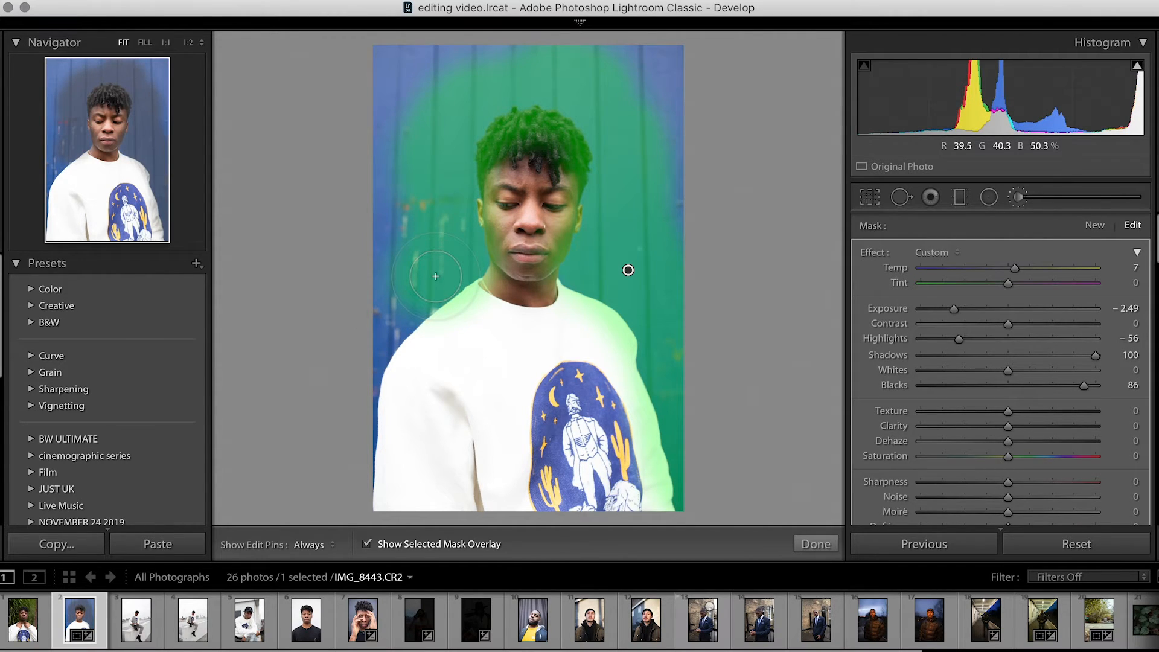
key("super+z")
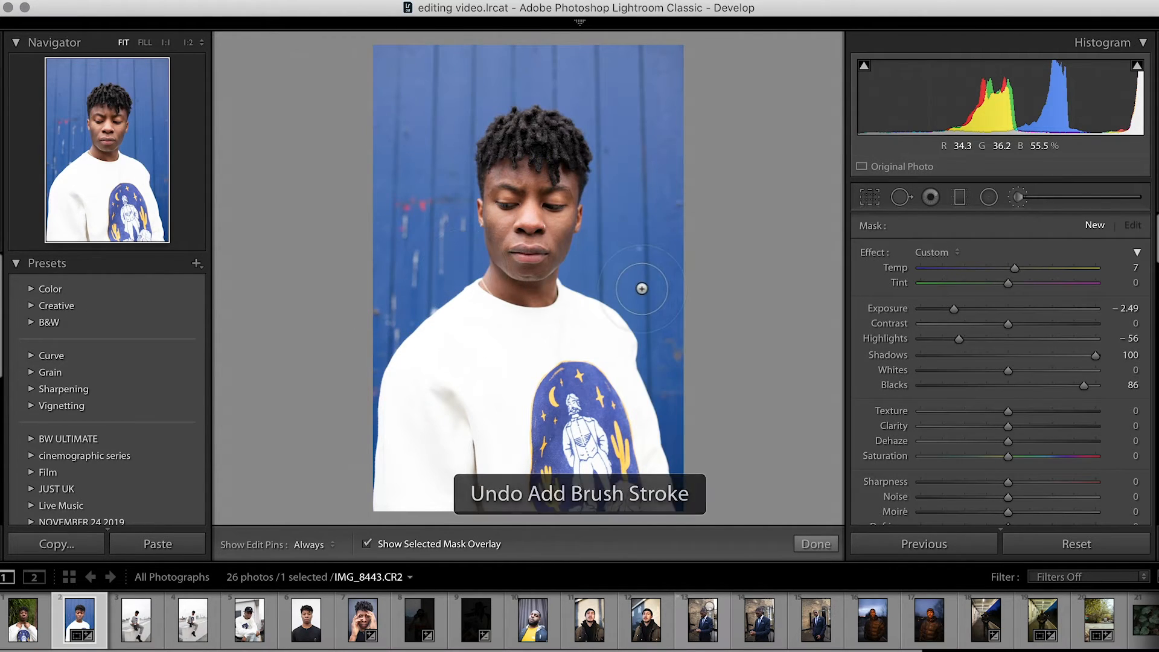
mouse_move(642, 289)
left_mouse_down()
mouse_move(683, 468)
mouse_move(667, 491)
mouse_move(646, 310)
mouse_move(628, 349)
mouse_move(596, 273)
mouse_move(621, 272)
mouse_move(595, 272)
mouse_move(621, 189)
mouse_move(603, 196)
mouse_move(611, 74)
mouse_move(595, 91)
mouse_move(531, 54)
mouse_move(465, 116)
mouse_move(453, 233)
mouse_move(461, 297)
mouse_move(416, 338)
left_mouse_up()
left_click_drag(590, 148, 579, 175)
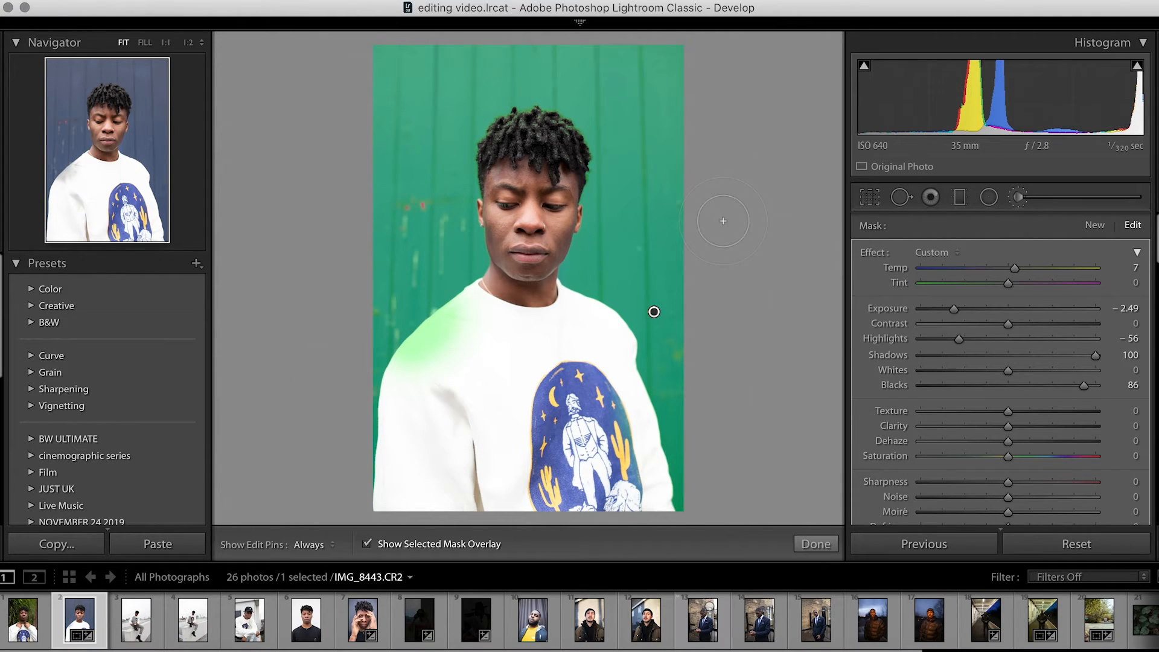
Step: Erase part of the brush mask that spilled onto the shoulder of the white sweatshirt
key("alt")
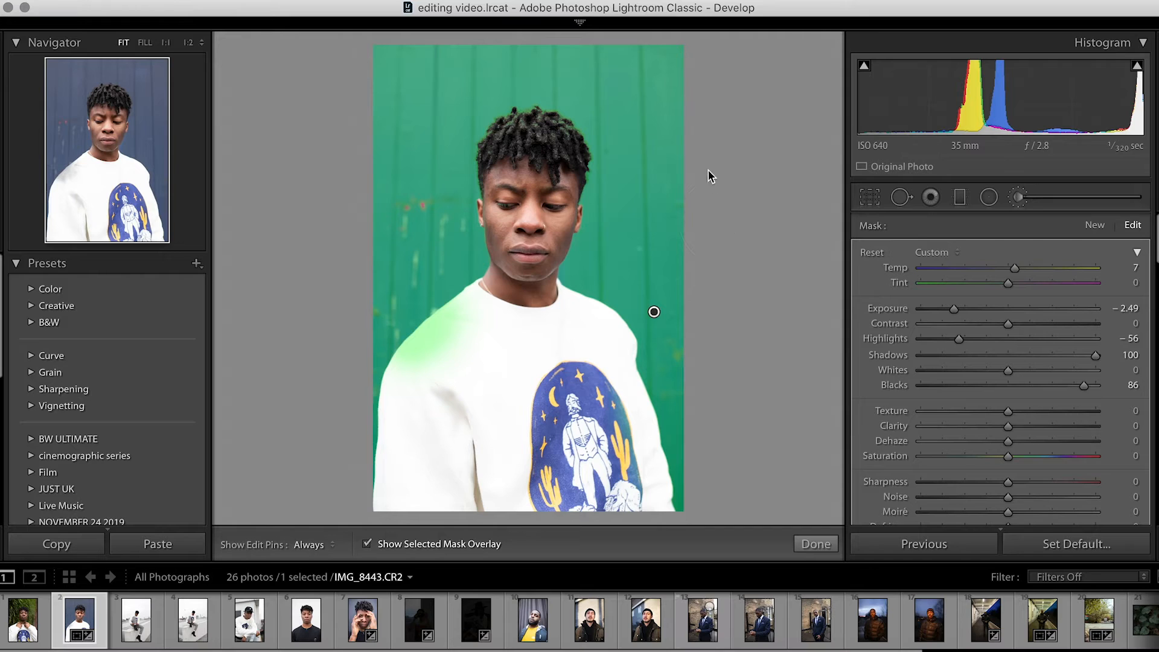
left_click_drag(423, 372, 492, 303)
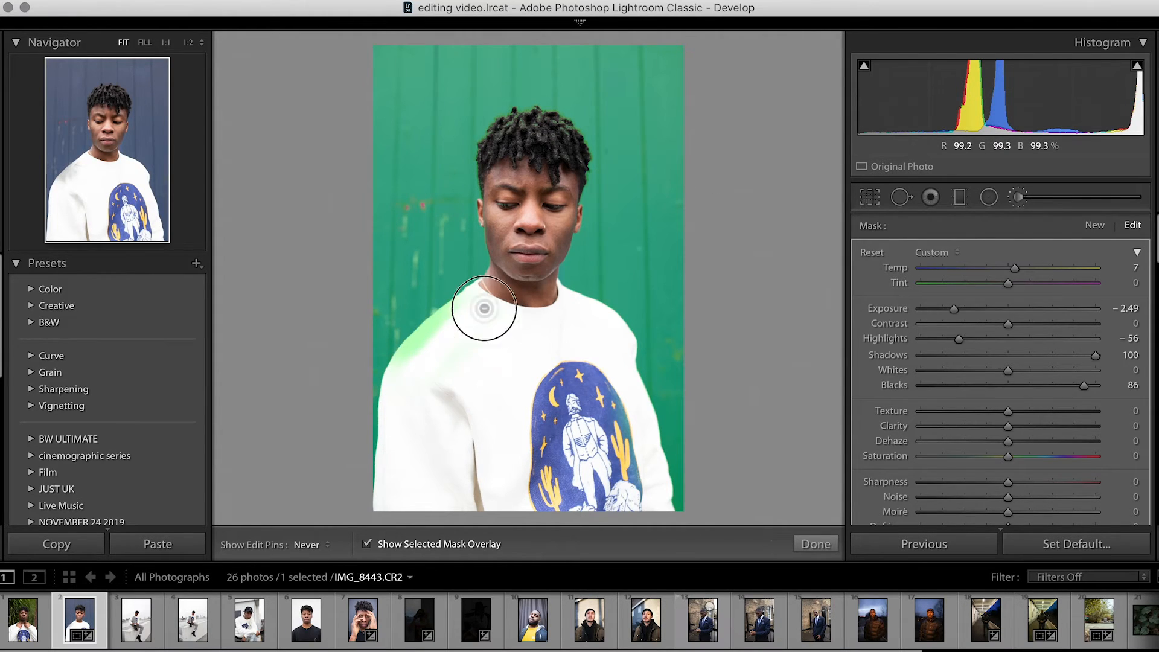
key("h")
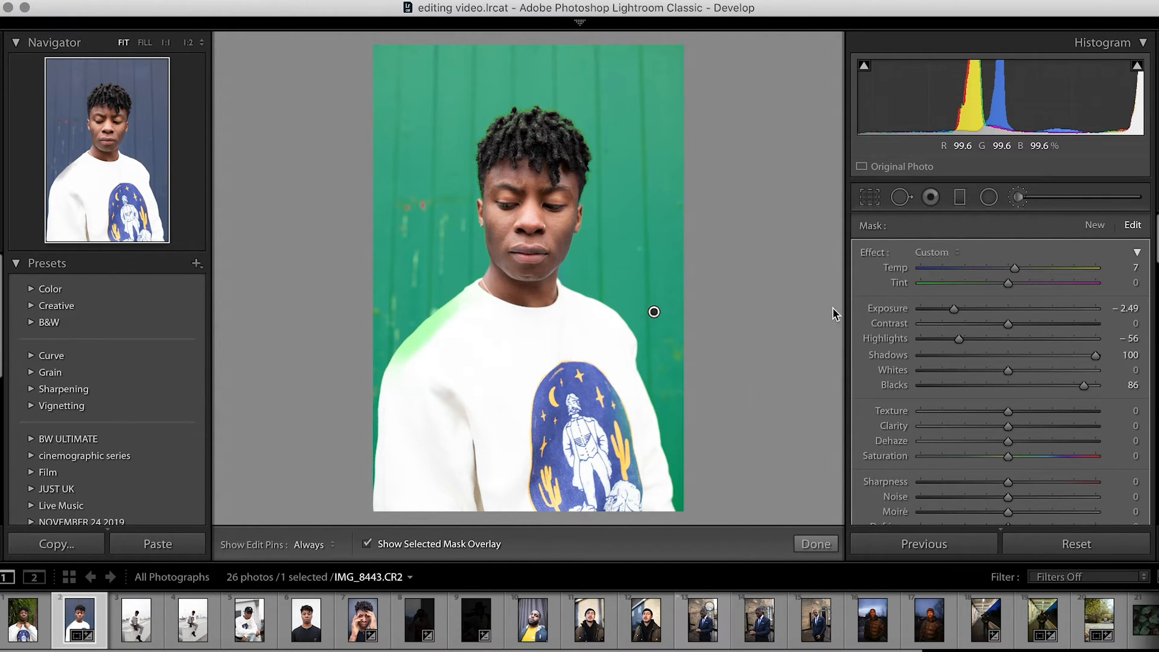
Step: Limit the brush mask with a Color Range Mask sampled from the blue wall, and adjust its Amount, trying 83
scroll(1002, 374, "down", 5)
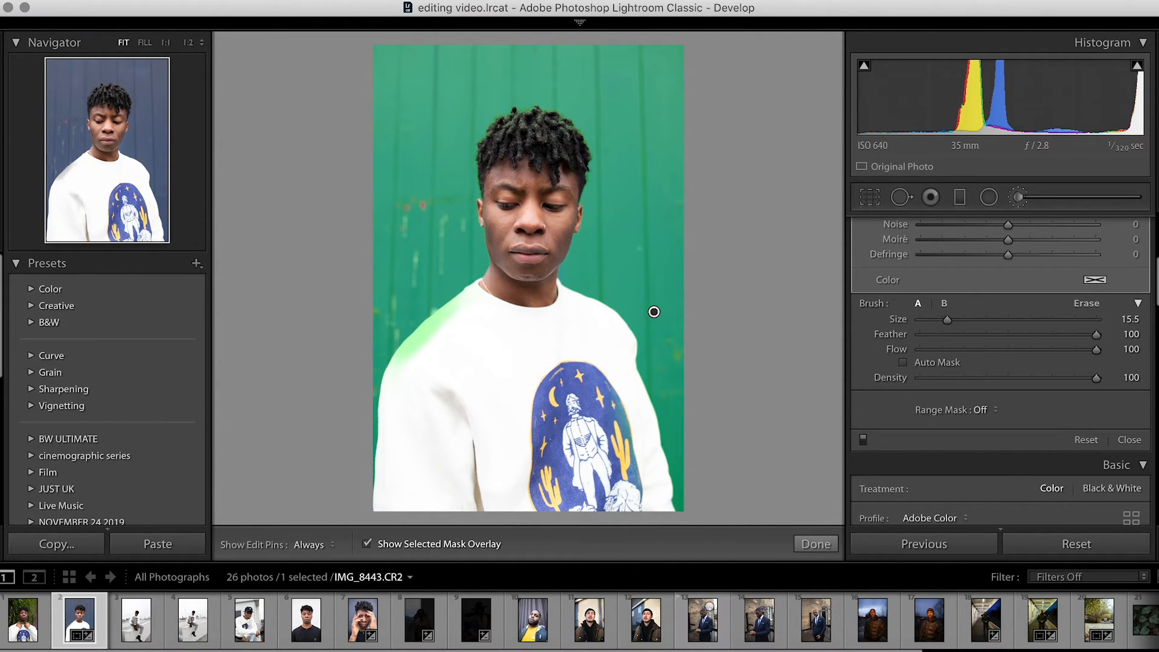
left_click(980, 411)
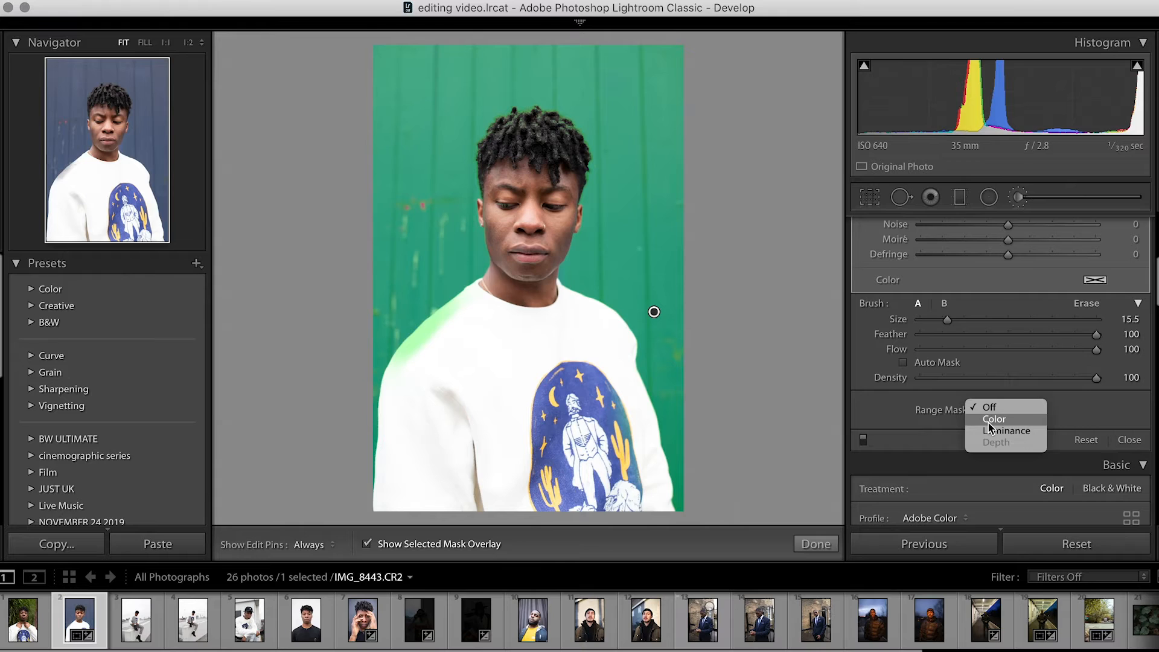
left_click(989, 422)
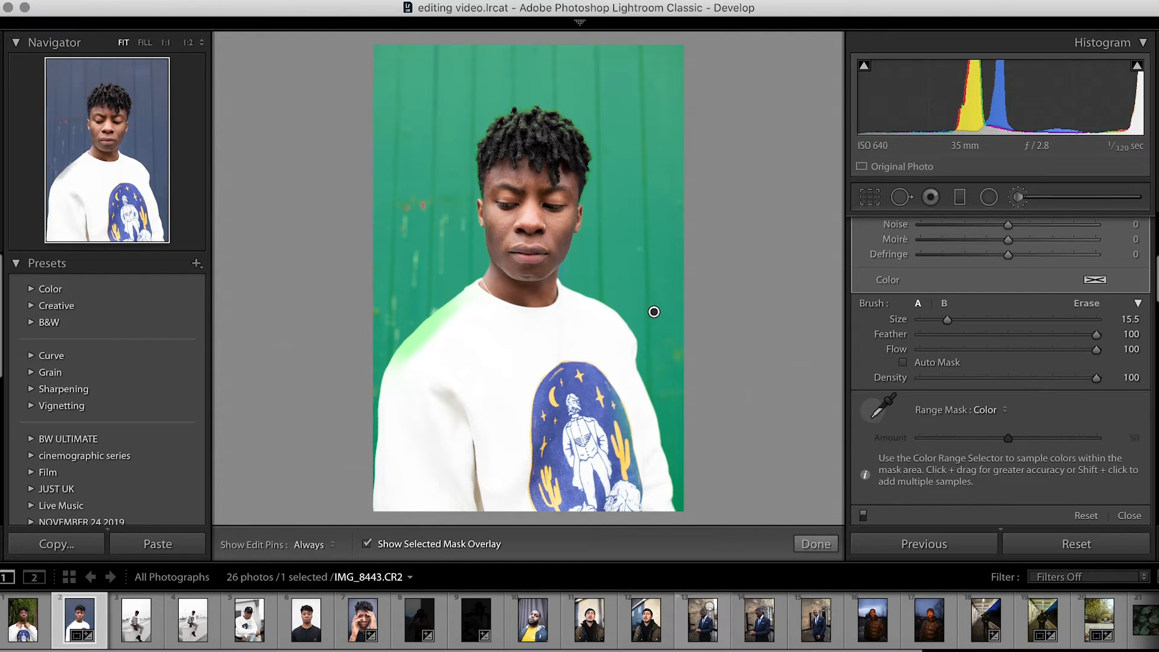
left_click(881, 406)
left_click_drag(603, 125, 673, 222)
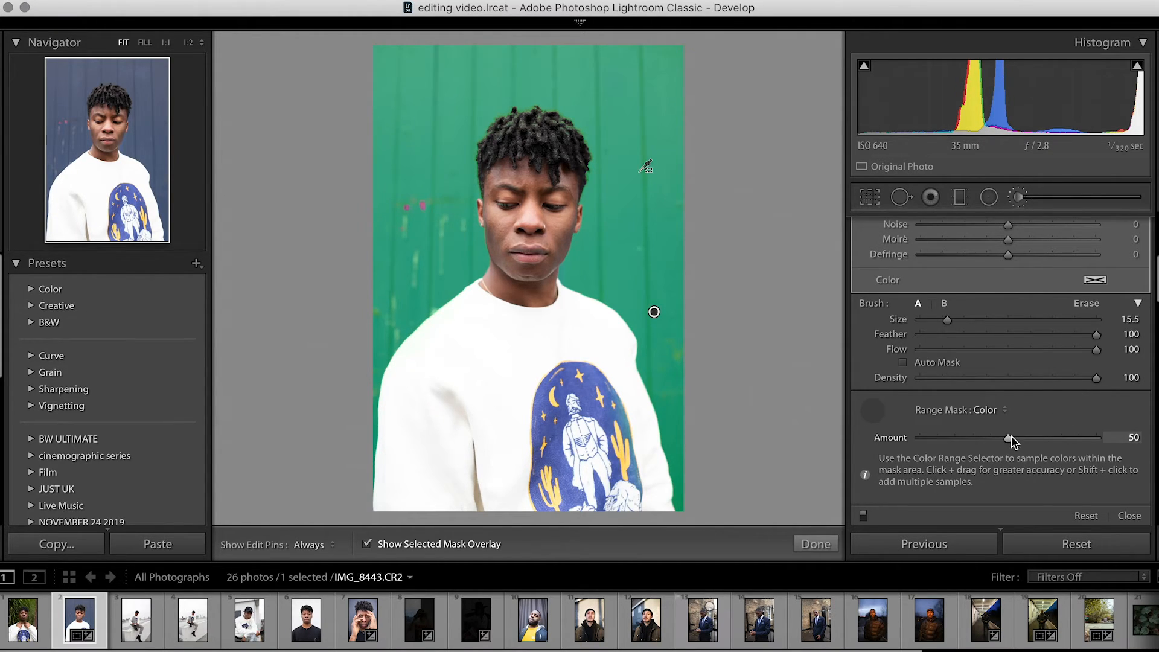
left_click_drag(1012, 437, 1067, 446)
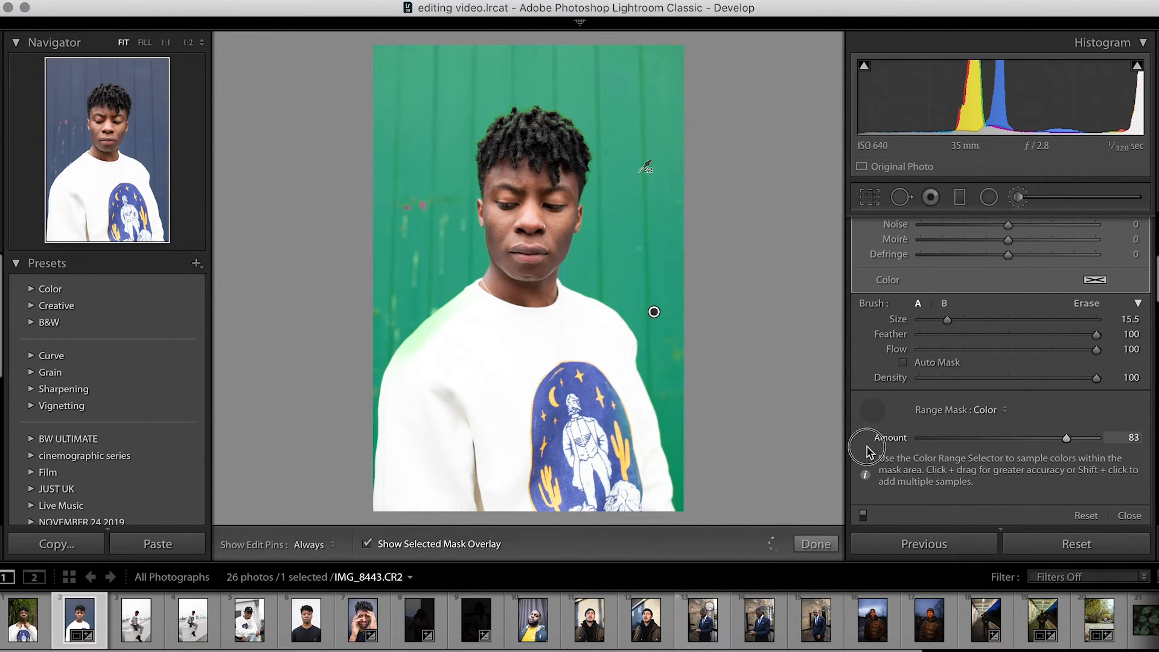
mouse_move(867, 451)
left_mouse_down()
mouse_move(802, 454)
mouse_move(1086, 458)
mouse_move(860, 467)
left_mouse_up()
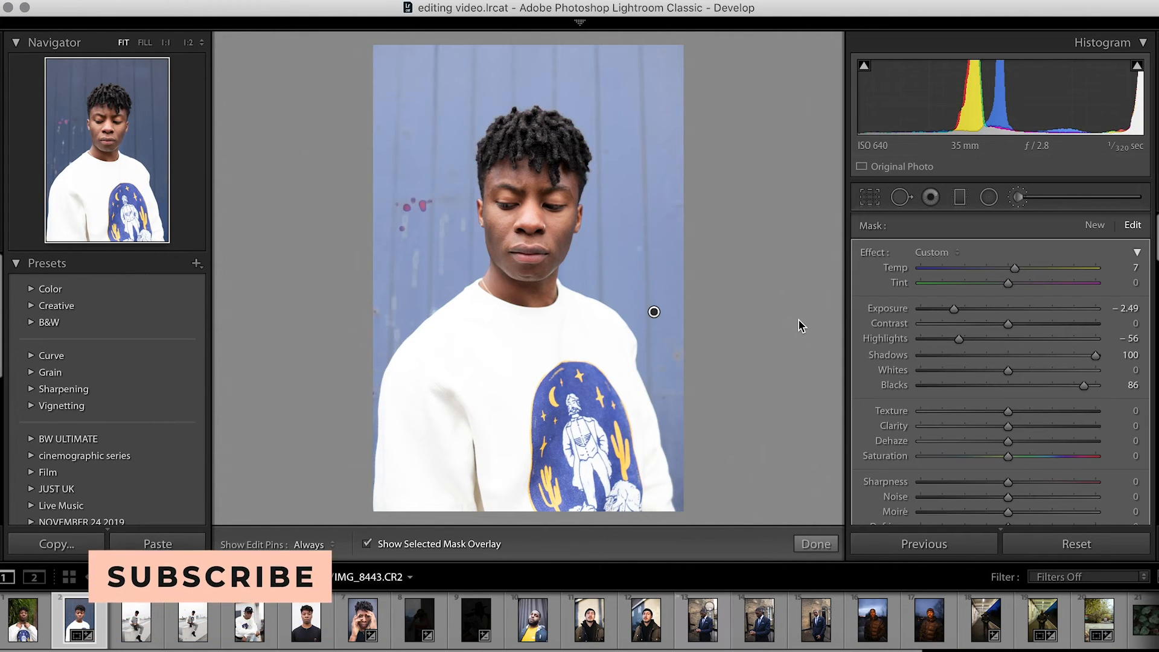
Step: Cycle the mask overlay through its available colours, ending on red
key("shift+o")
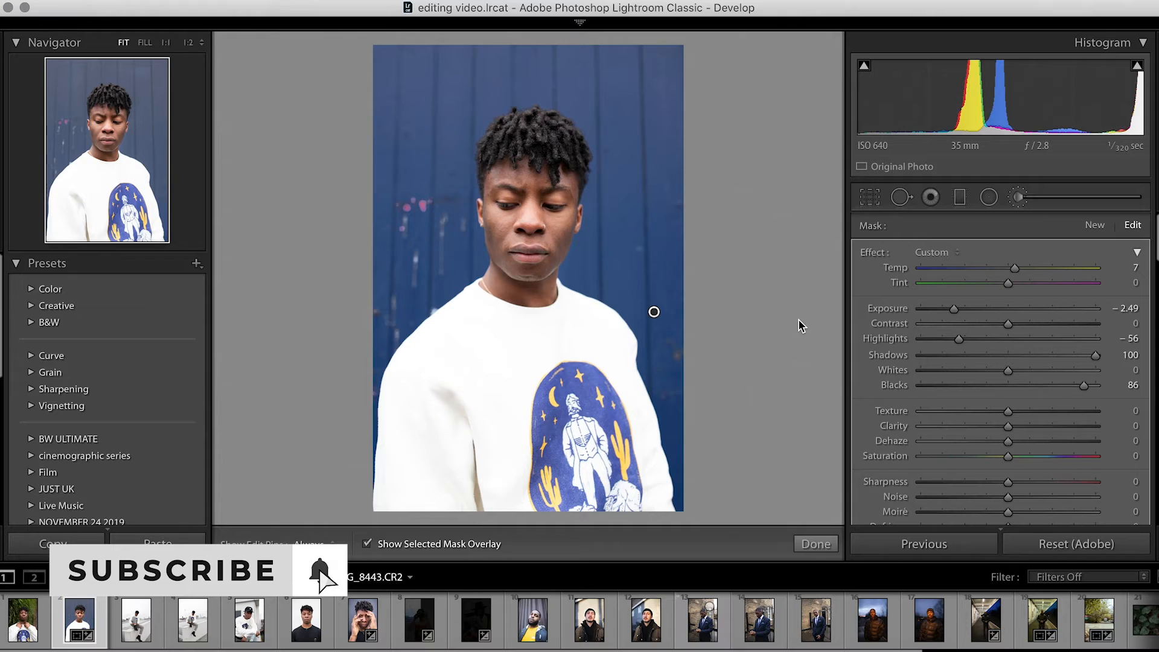
key("shift+o")
key("shift+o")
key("shift+o")
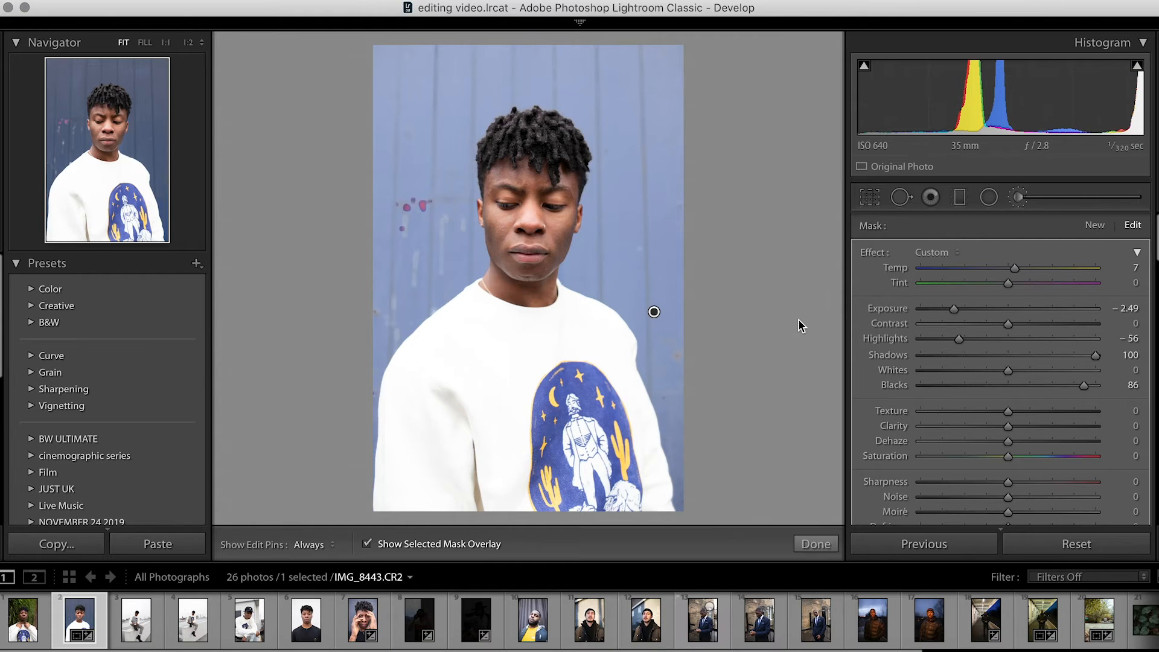
key("shift+o")
key("shift+o")
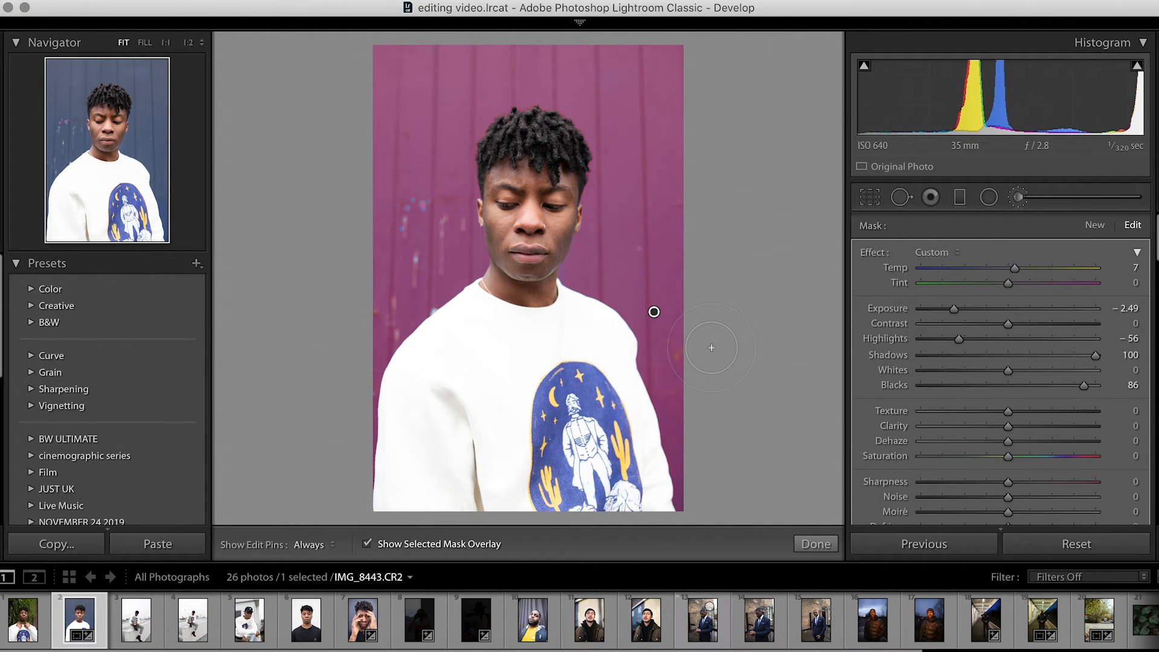
Step: Toggle the selected mask overlay off and on, leaving it hidden for editing
key("o")
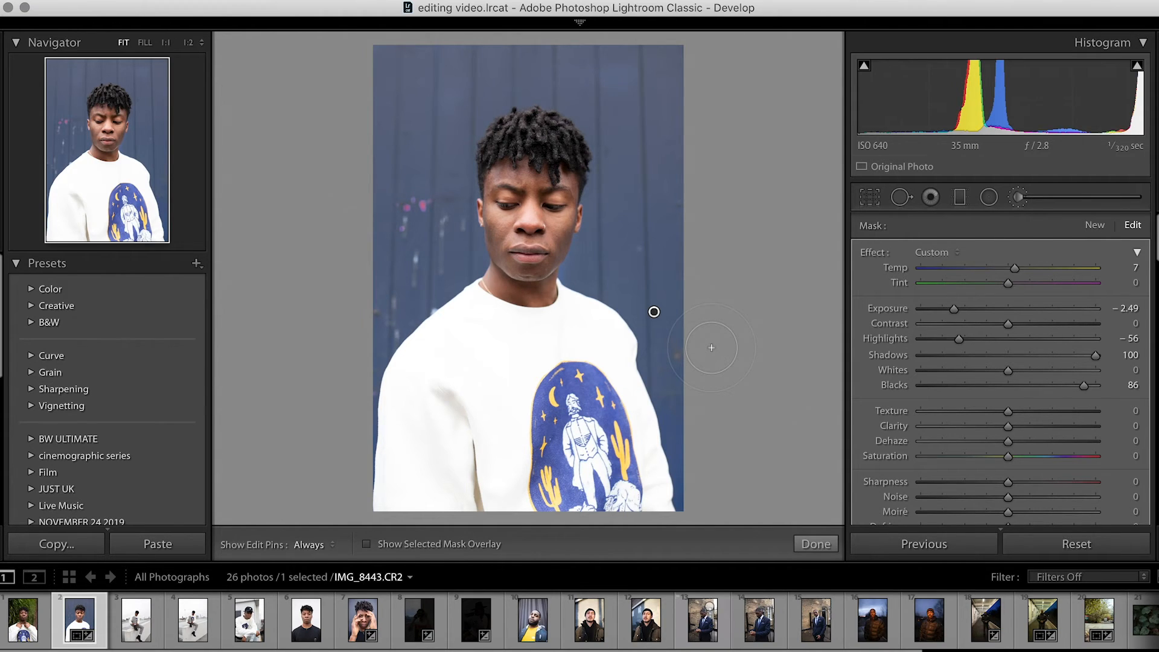
key("o")
key("o")
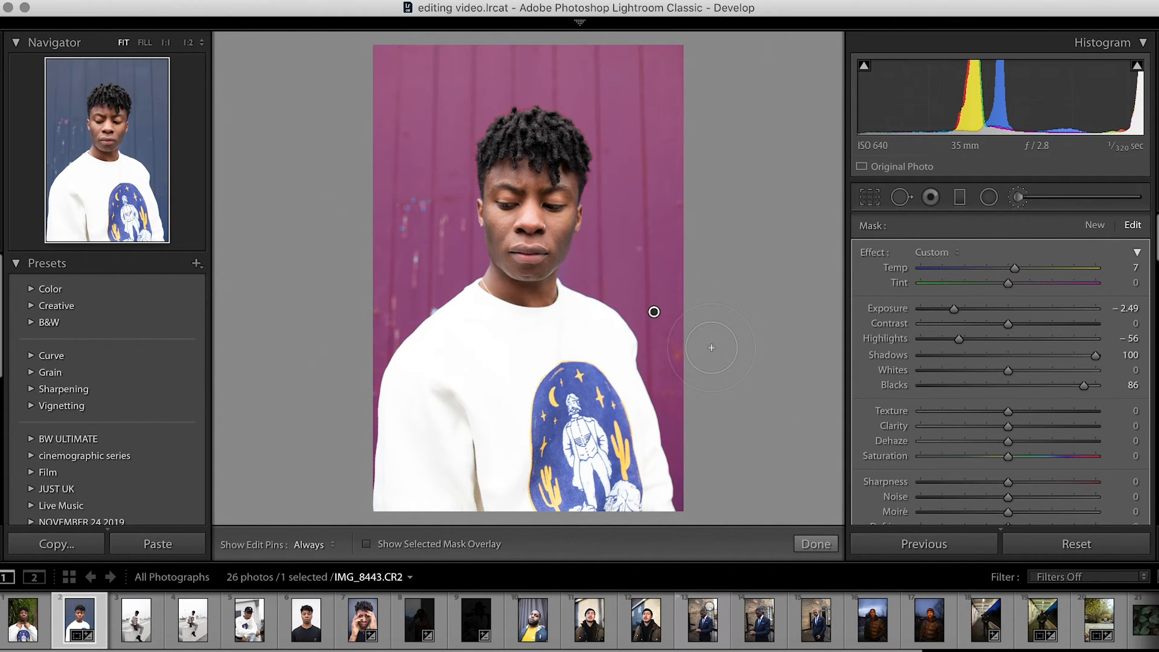
Step: Turn the masked wall muted grey-green by adjusting the brush's Exposure, Shadows, Temp and Saturation, and compare before and after side by side
left_click_drag(954, 308, 980, 309)
left_click_drag(1095, 356, 1000, 339)
left_click_drag(1015, 268, 909, 284)
left_click_drag(1063, 270, 1045, 268)
mouse_move(1007, 457)
left_mouse_down()
mouse_move(978, 459)
mouse_move(1040, 426)
left_mouse_up()
left_click(814, 544)
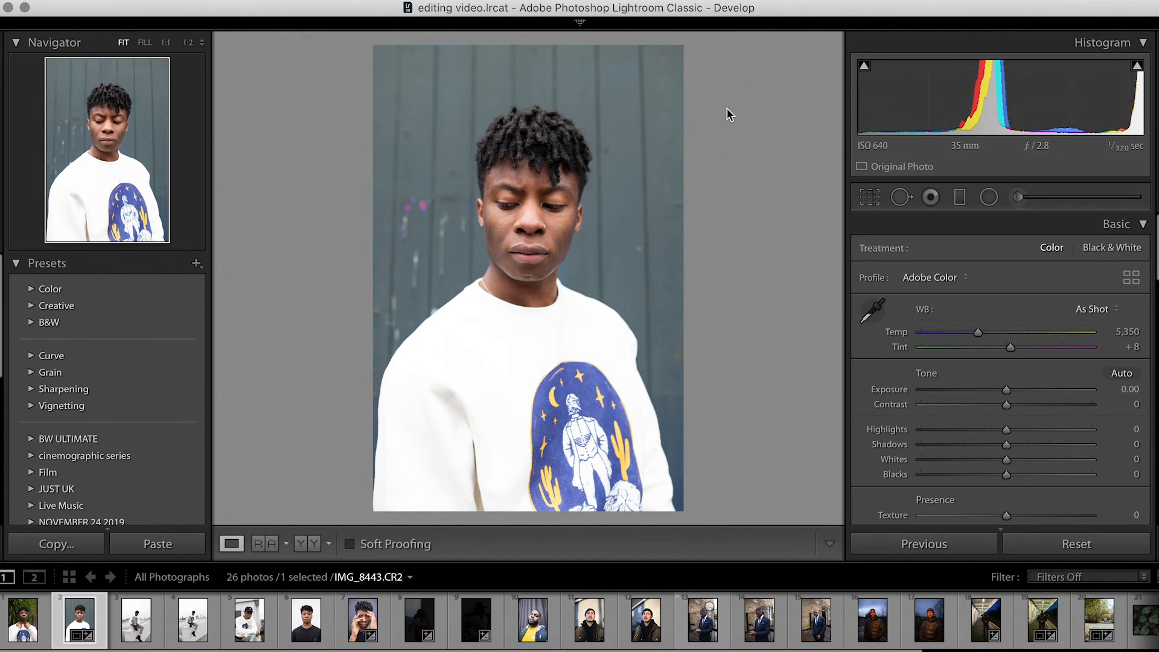
key("y")
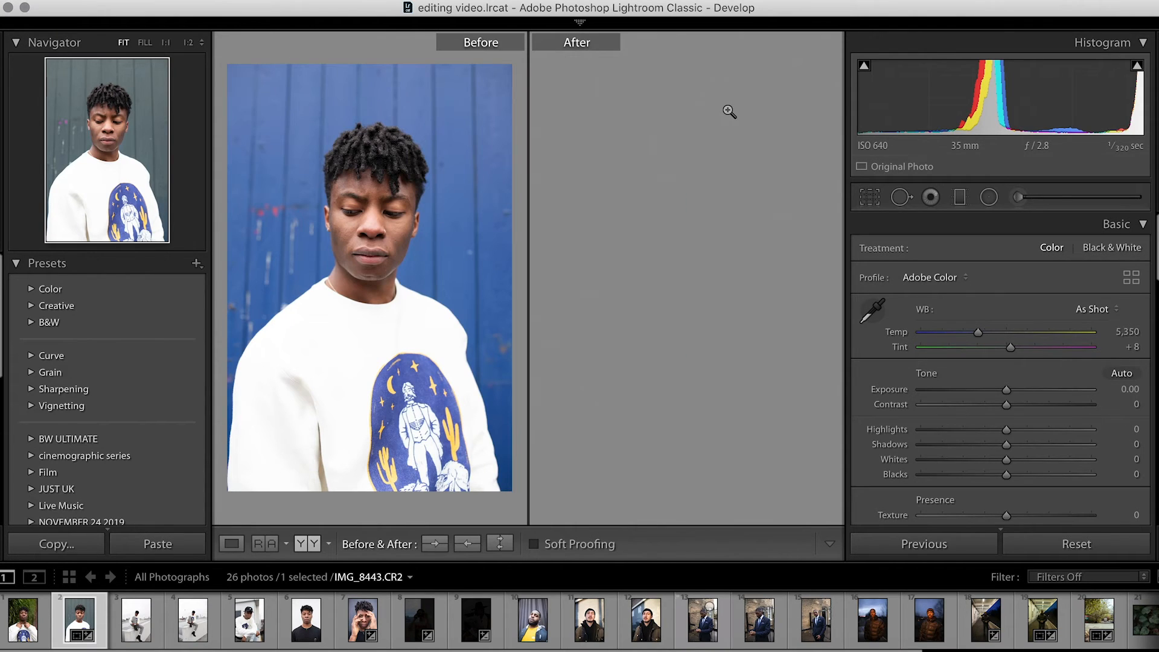